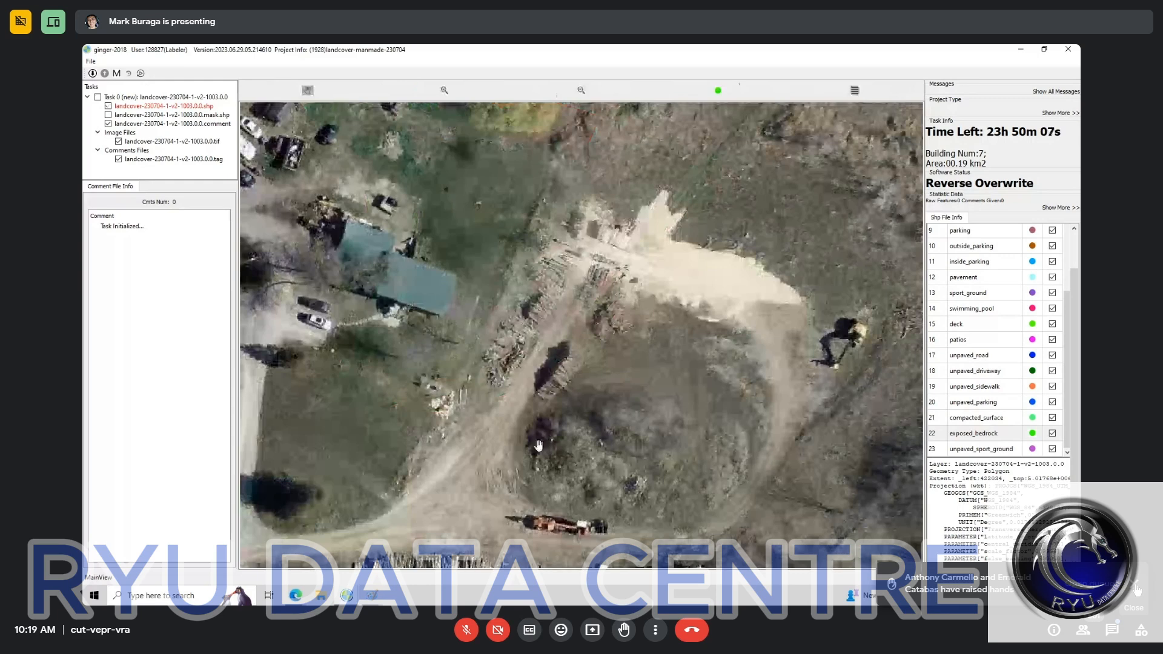
Step: Reshape the unpaved_driveway polygon so it extends along the dirt track between the log piles to the edge of the pale sand area
drag(539, 446, 727, 282)
key(space)
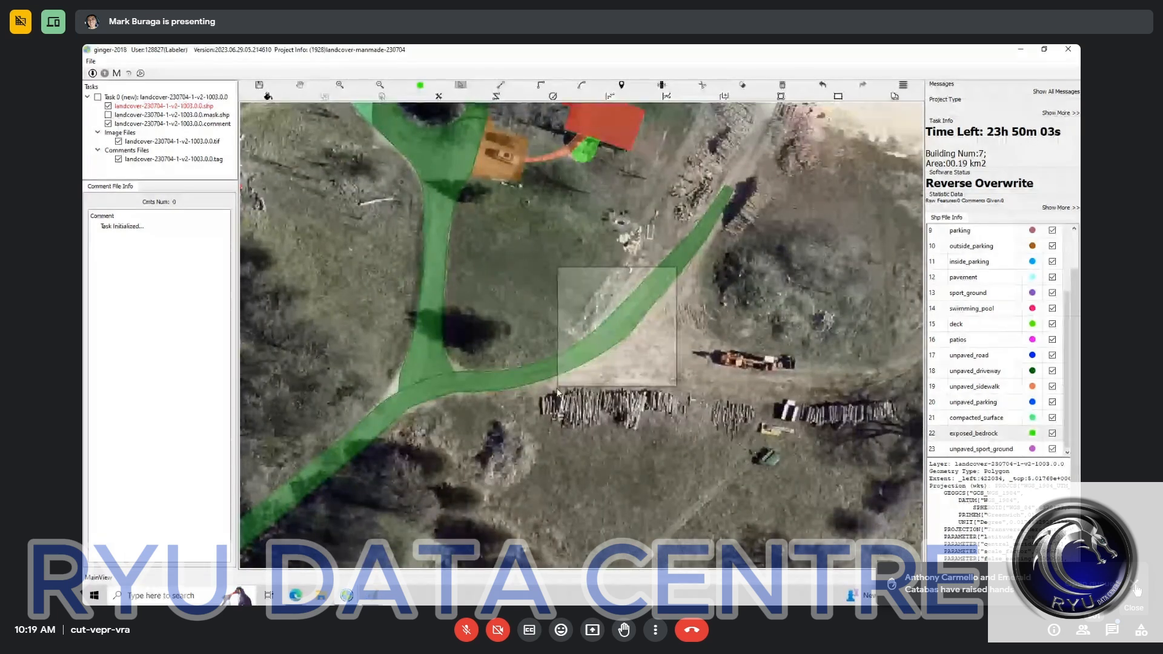
click(570, 365)
key(space)
drag(751, 168, 560, 384)
key(space)
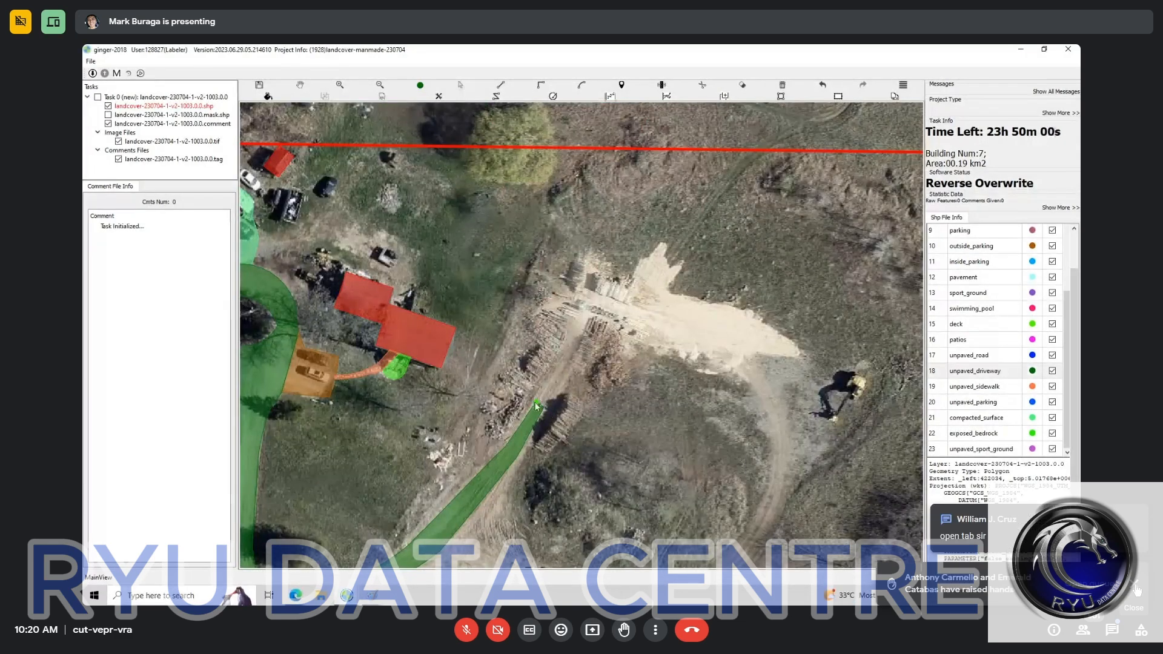
click(536, 402)
click(574, 324)
click(592, 334)
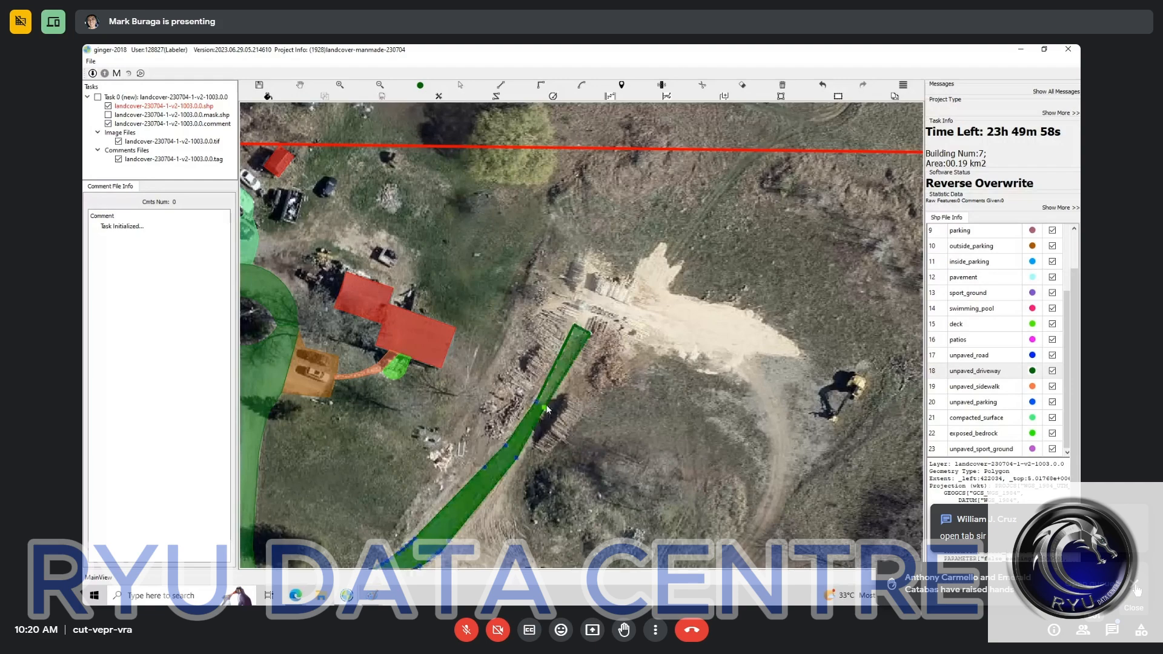
click(545, 407)
Step: Reshape the unpaved_driveway polygon to add the branch running from the fork, past the orange truck and log rows, into the circular track
key(space)
drag(564, 460, 673, 281)
key(space)
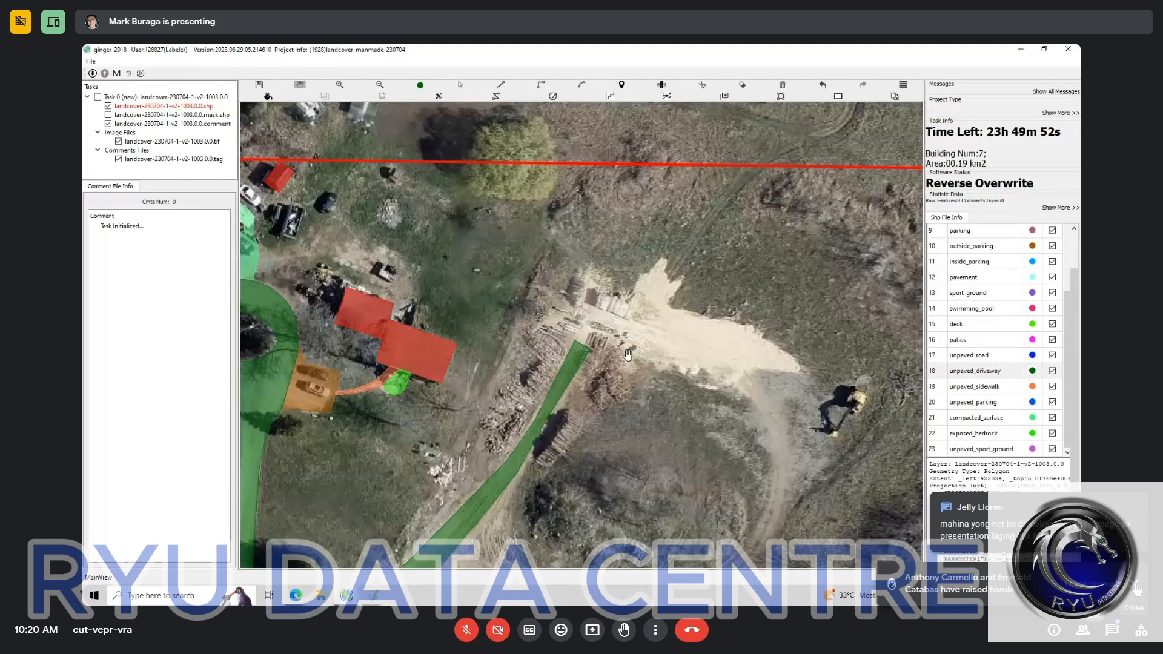
key(space)
drag(877, 241, 747, 224)
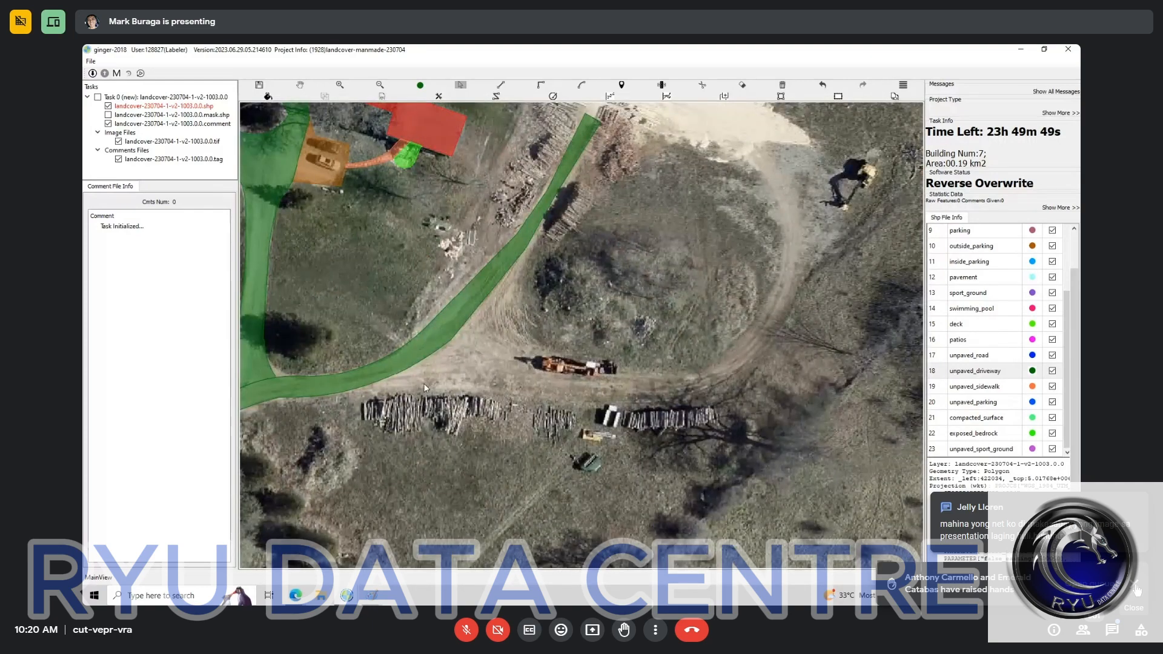
key(t)
click(389, 377)
click(461, 372)
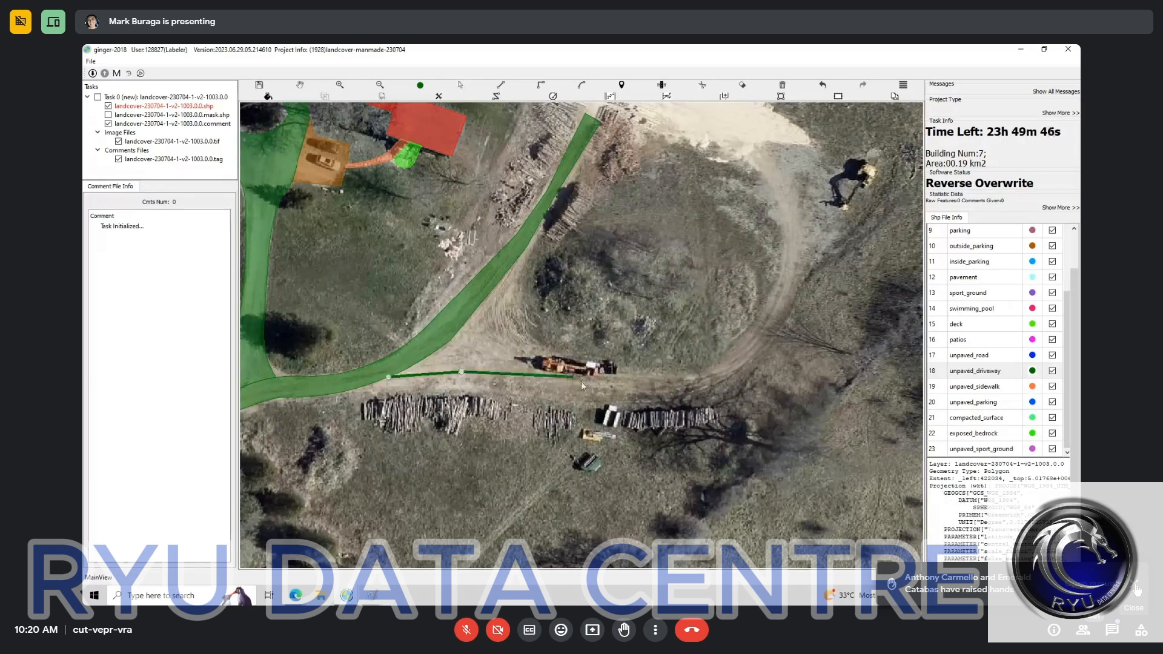
click(540, 386)
click(659, 393)
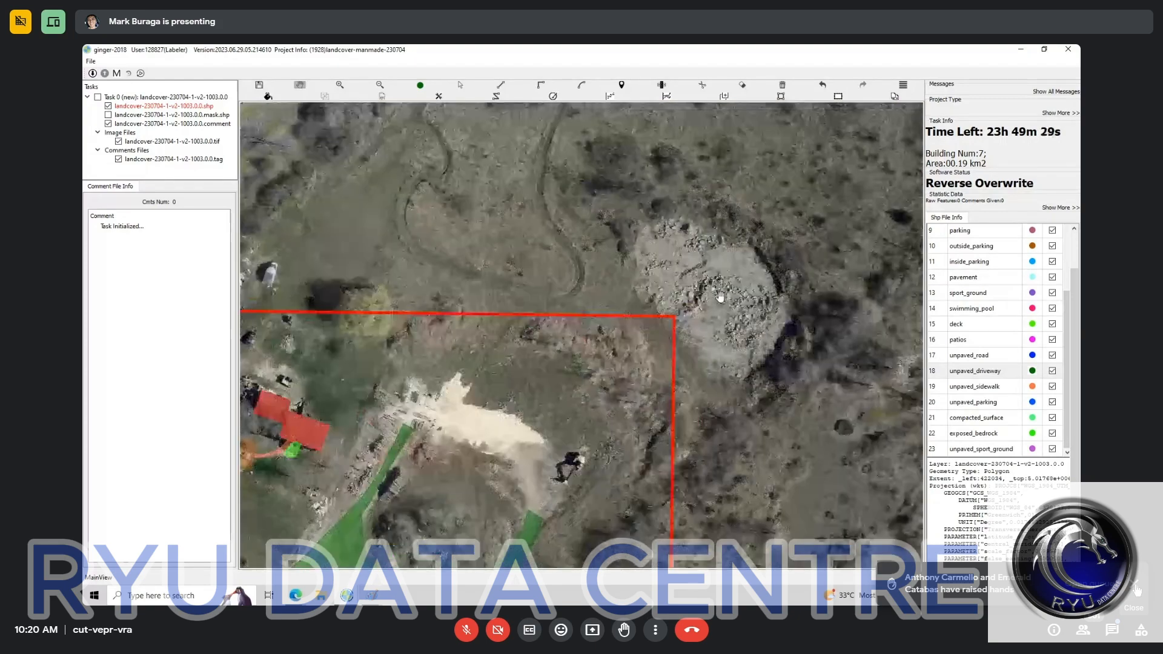
Step: Trace a compacted_surface polygon around the pale sand area, joining it to the driveway's end on the circular track near the excavator
scroll(719, 295, up, 2)
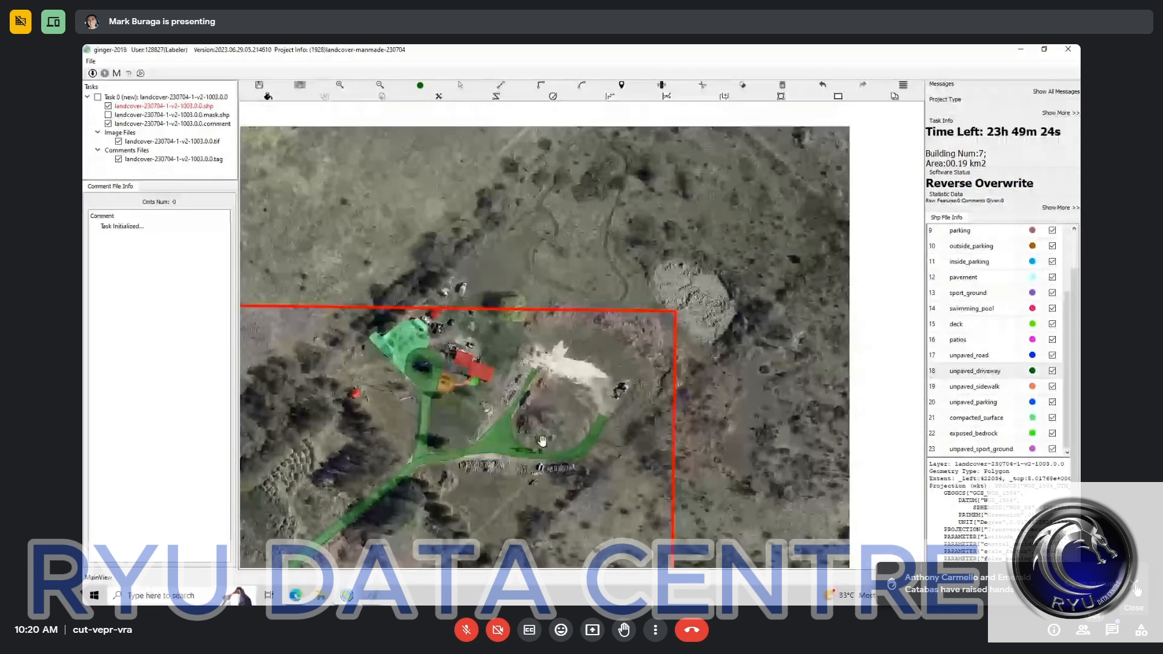
scroll(542, 440, down, 2)
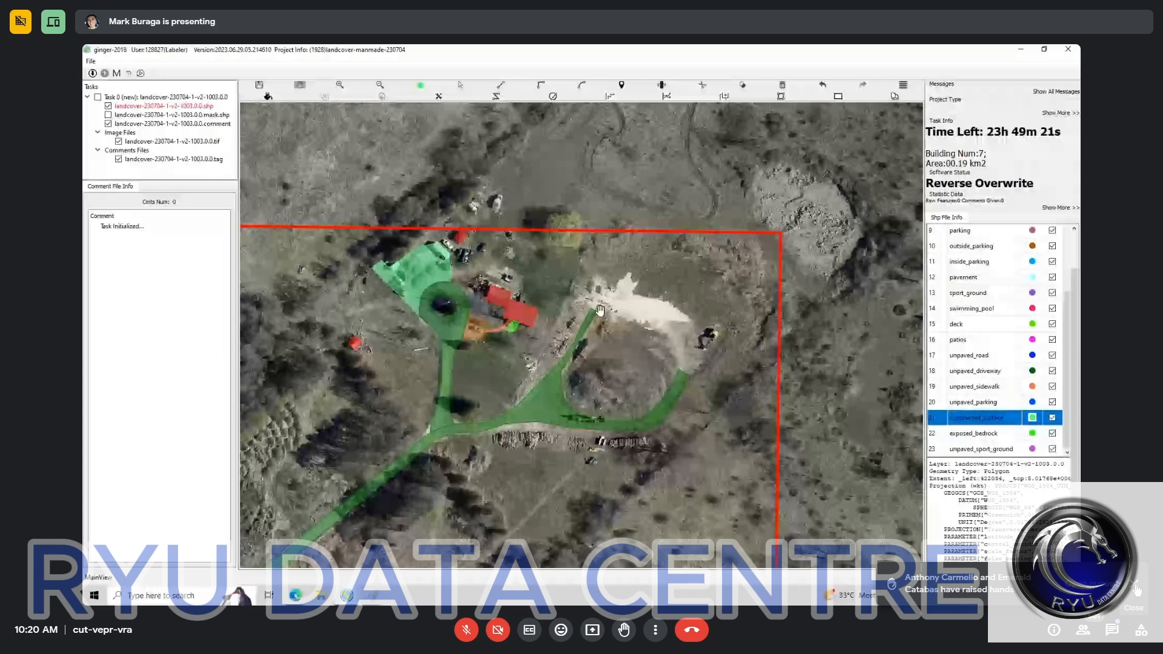
scroll(599, 311, up, 3)
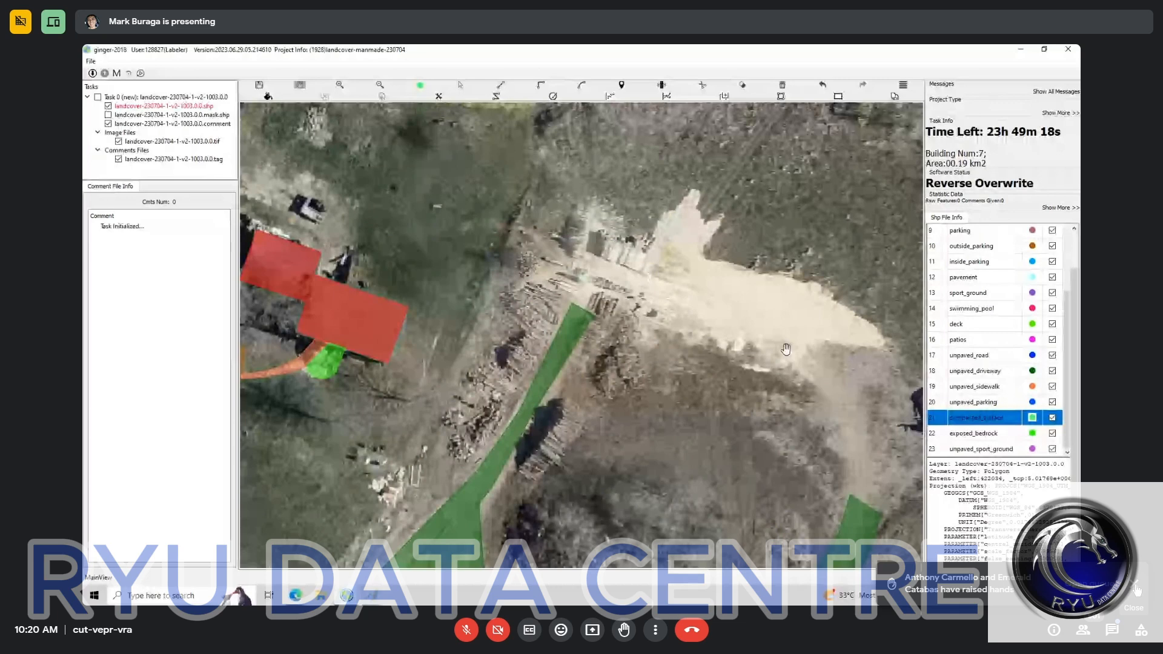
key(l)
click(849, 496)
click(834, 410)
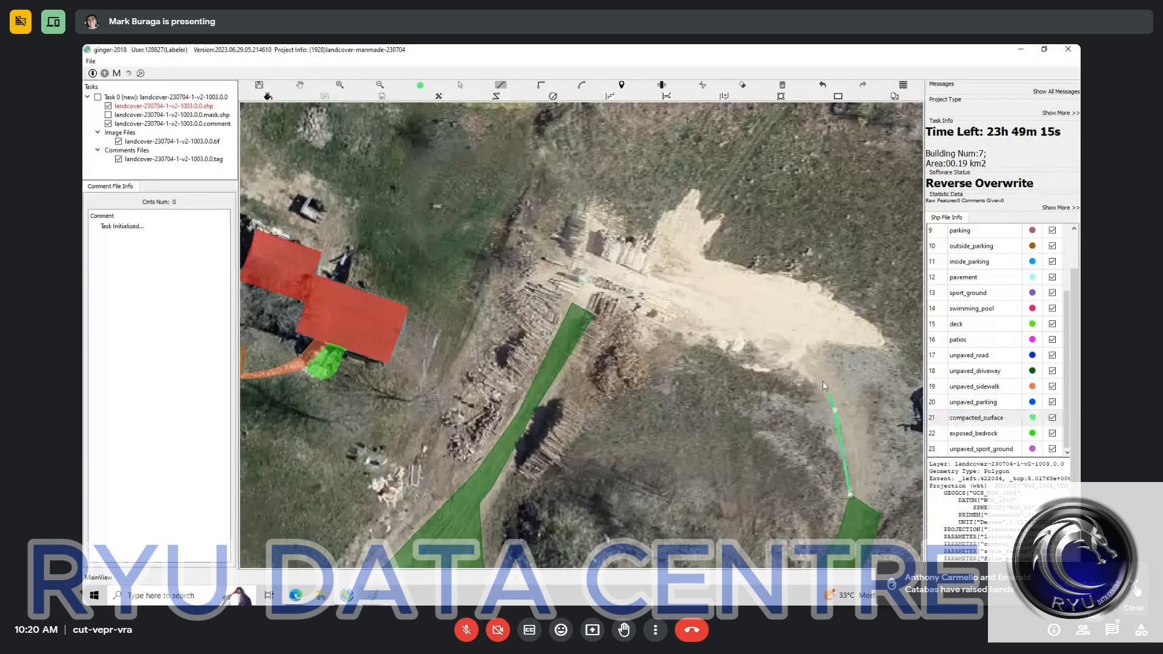
click(825, 385)
click(787, 358)
click(741, 344)
click(702, 338)
click(677, 330)
click(649, 313)
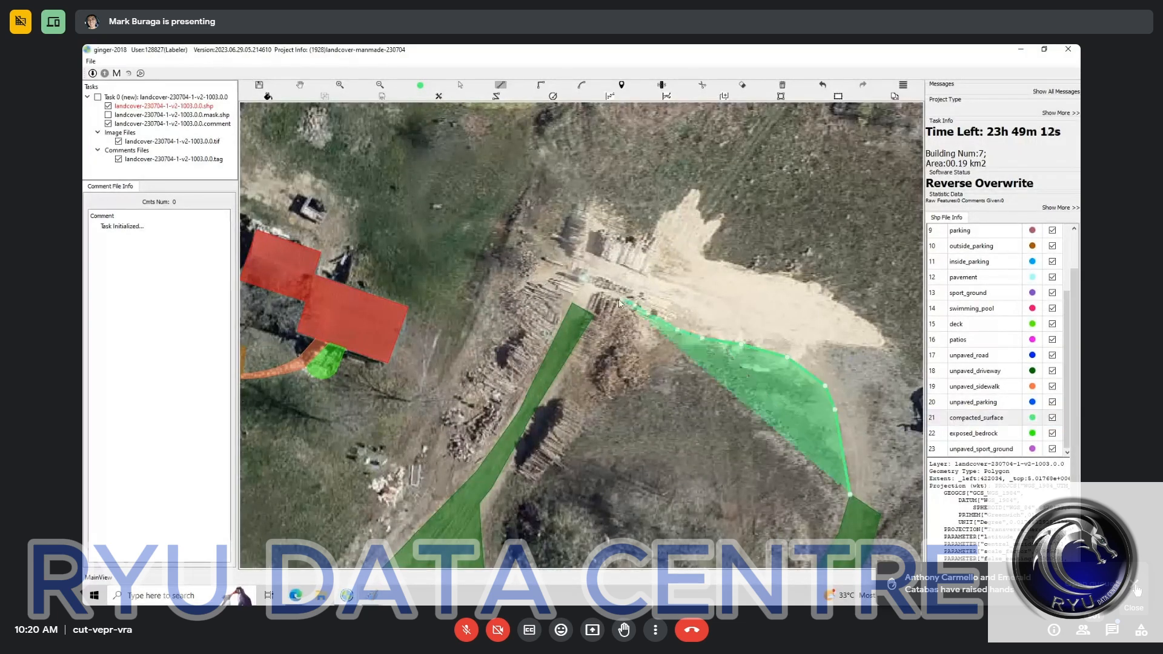
click(635, 305)
click(621, 299)
click(570, 286)
click(562, 279)
click(563, 245)
click(582, 204)
click(623, 218)
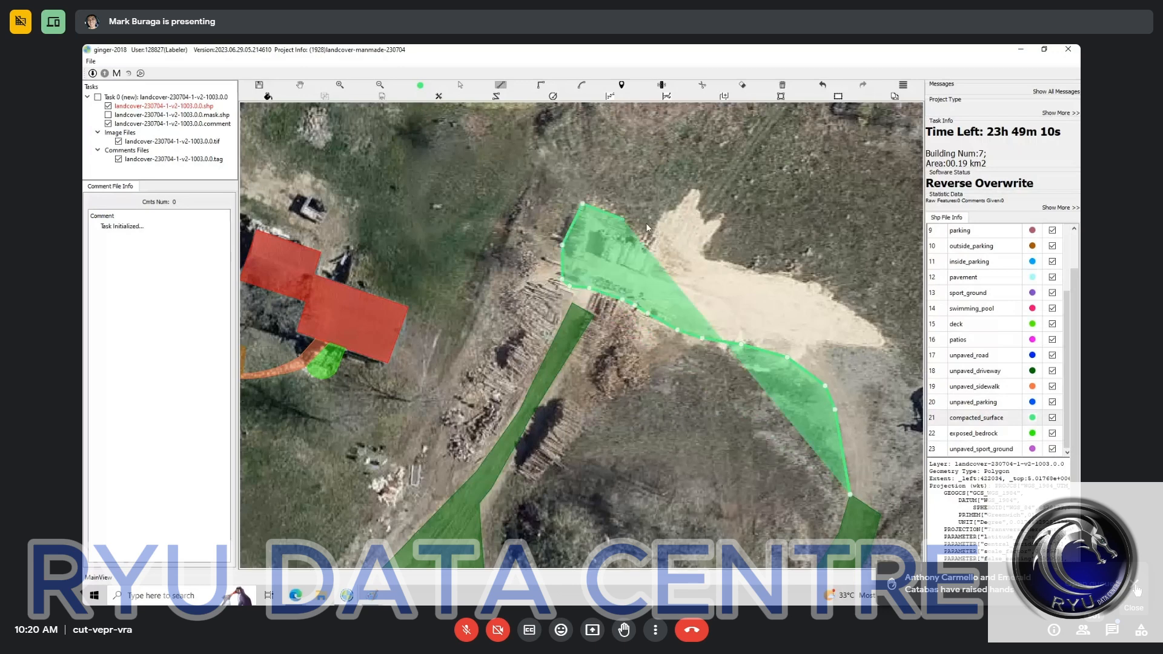
click(649, 227)
click(674, 205)
click(698, 190)
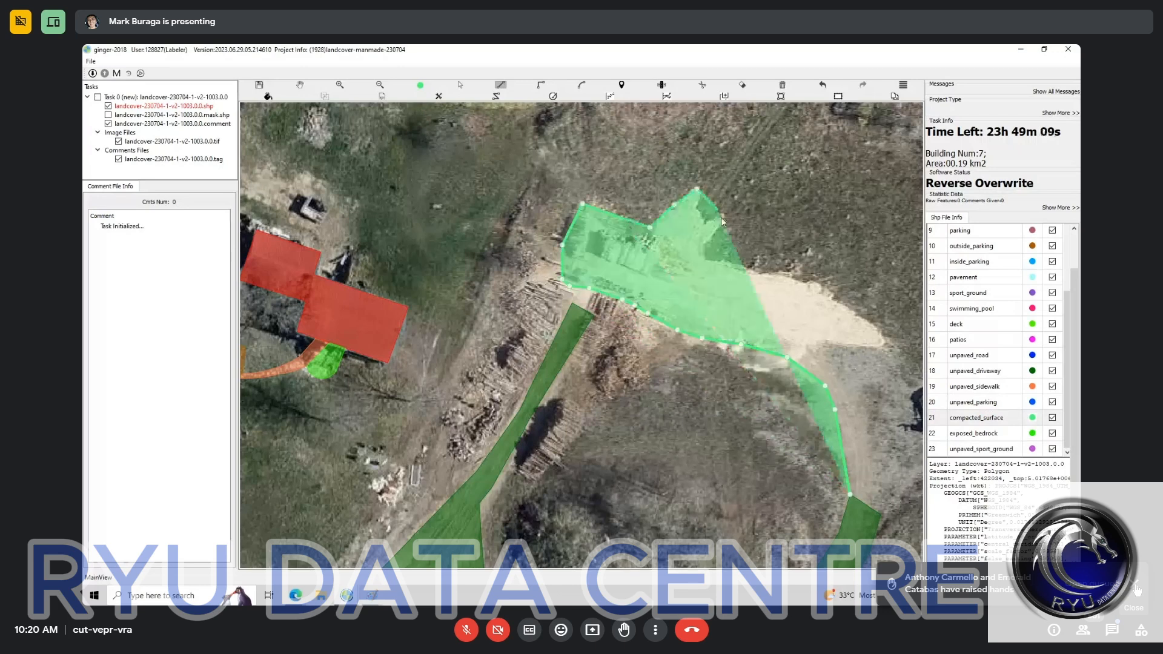
click(707, 245)
click(708, 261)
click(803, 282)
drag(902, 352, 704, 299)
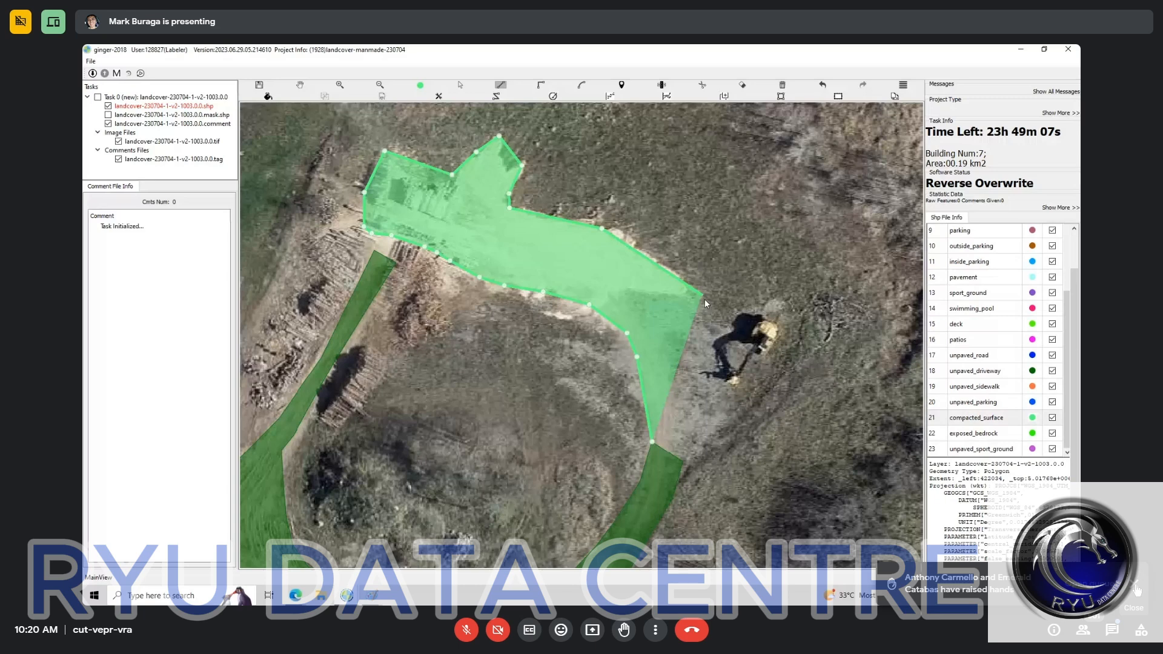
click(707, 305)
click(720, 325)
click(723, 347)
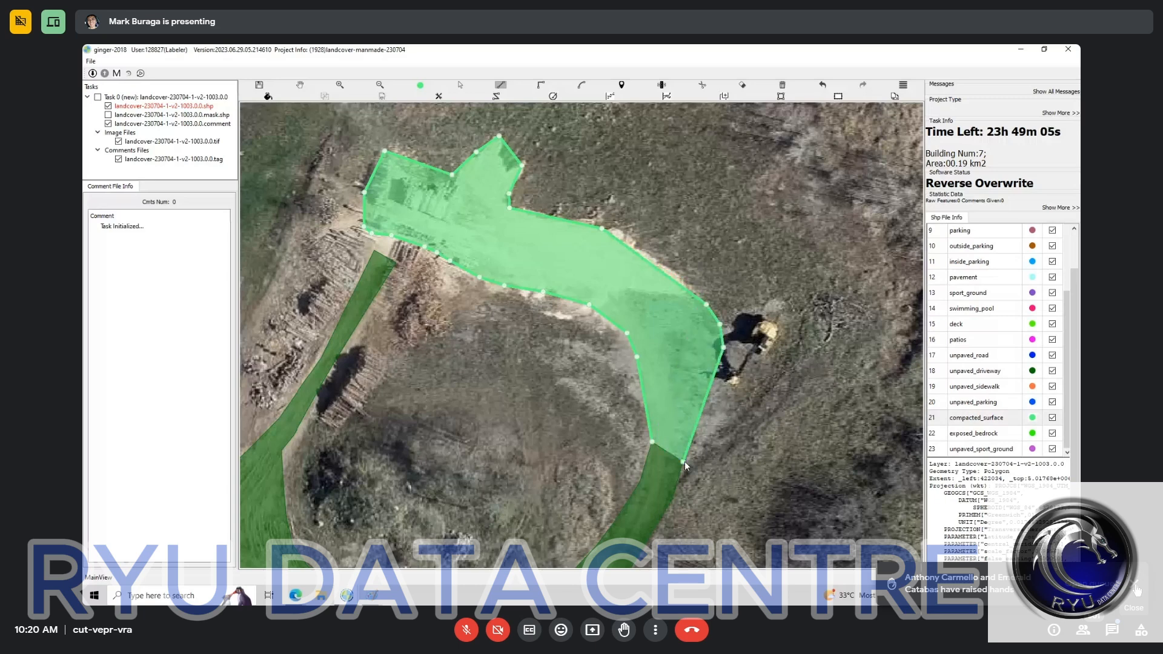
click(108, 106)
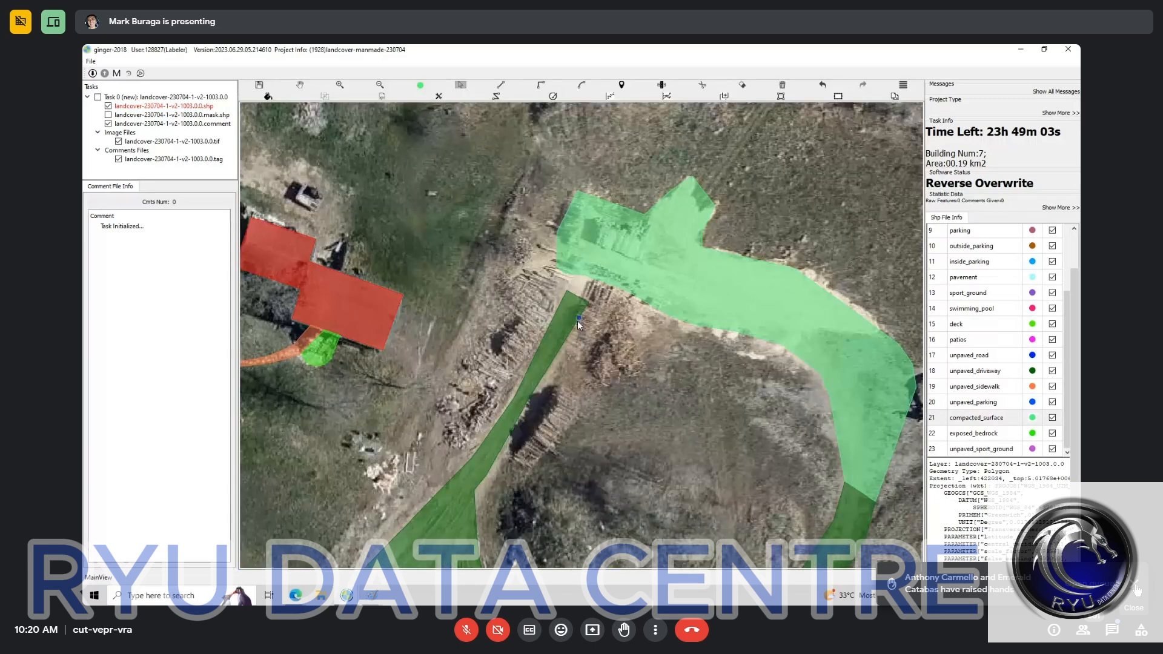
Step: Draw a small compacted_surface polygon filling the gap between the driveway's end at the log piles and the sand area
key(l)
click(568, 292)
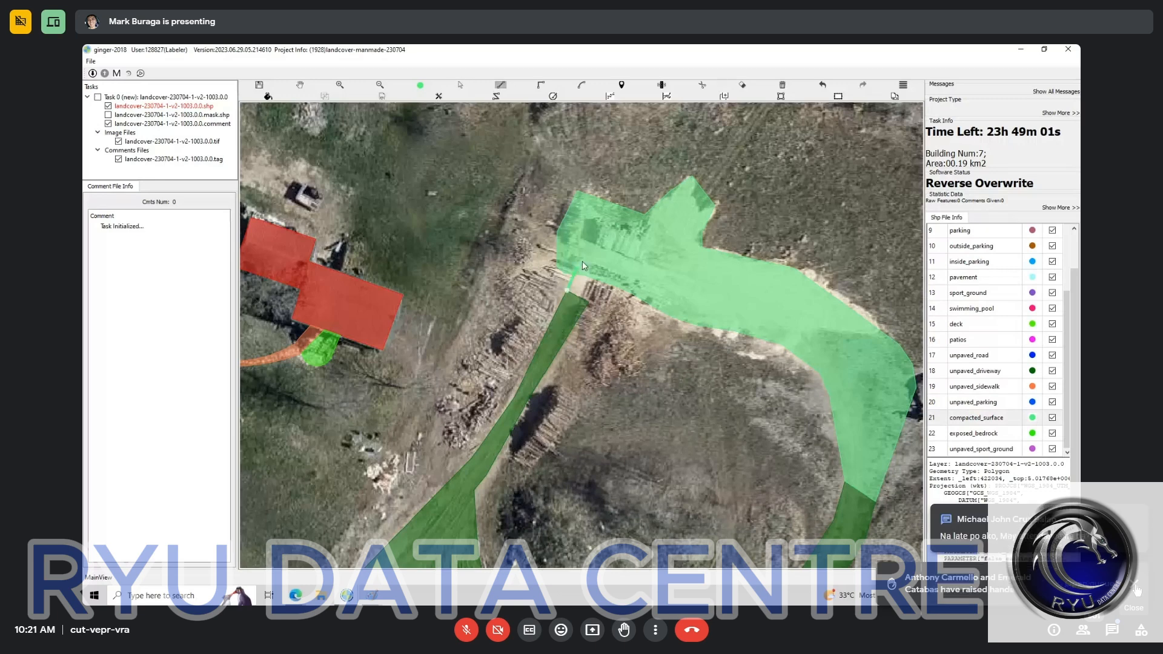
click(584, 256)
click(623, 275)
double_click(588, 302)
key(s)
click(586, 294)
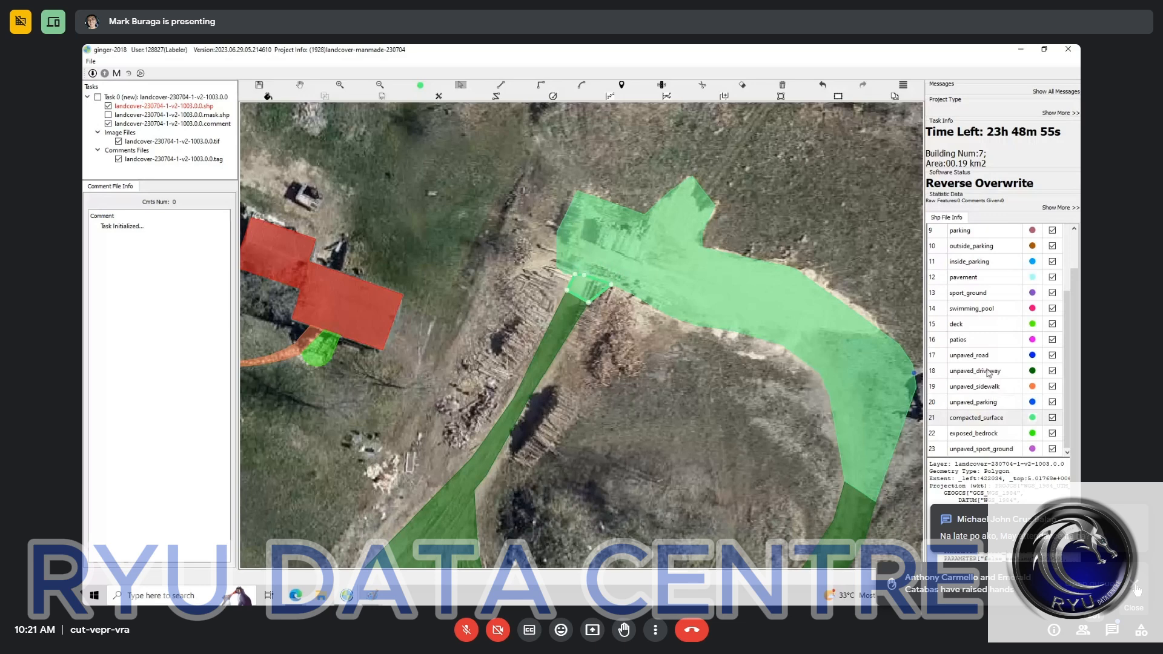
Step: Compare the labelled polygons with the bare imagery along the driveway down to the unlabelled gravel lot beside the road
click(988, 372)
key(space)
drag(439, 554, 755, 338)
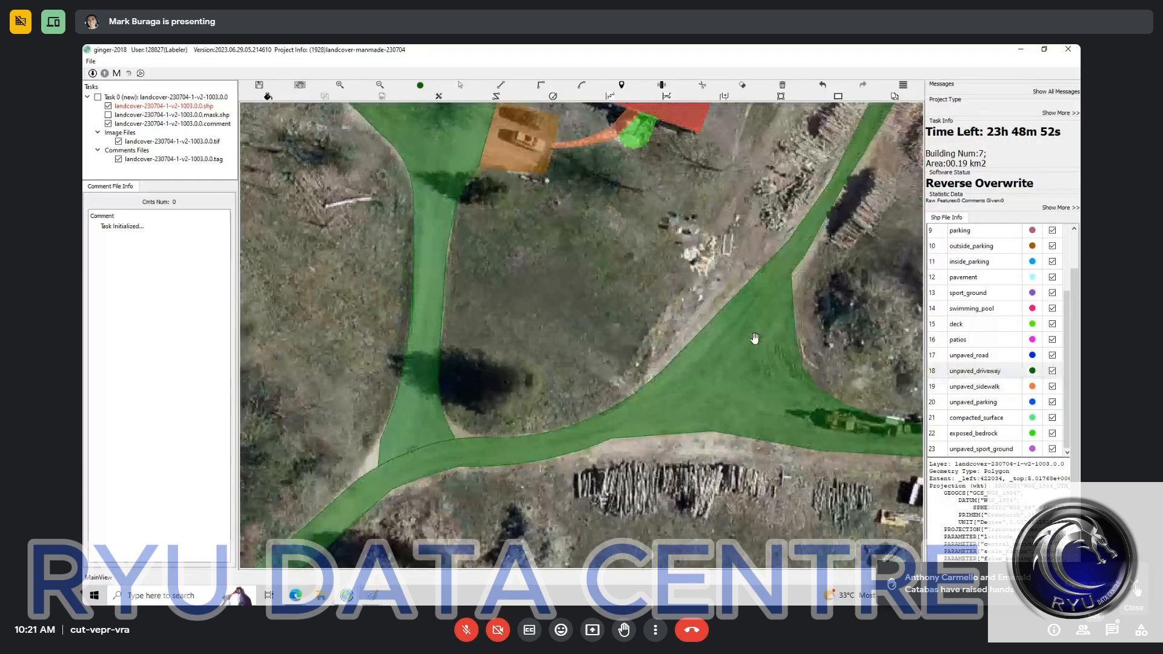
scroll(755, 339, down, 3)
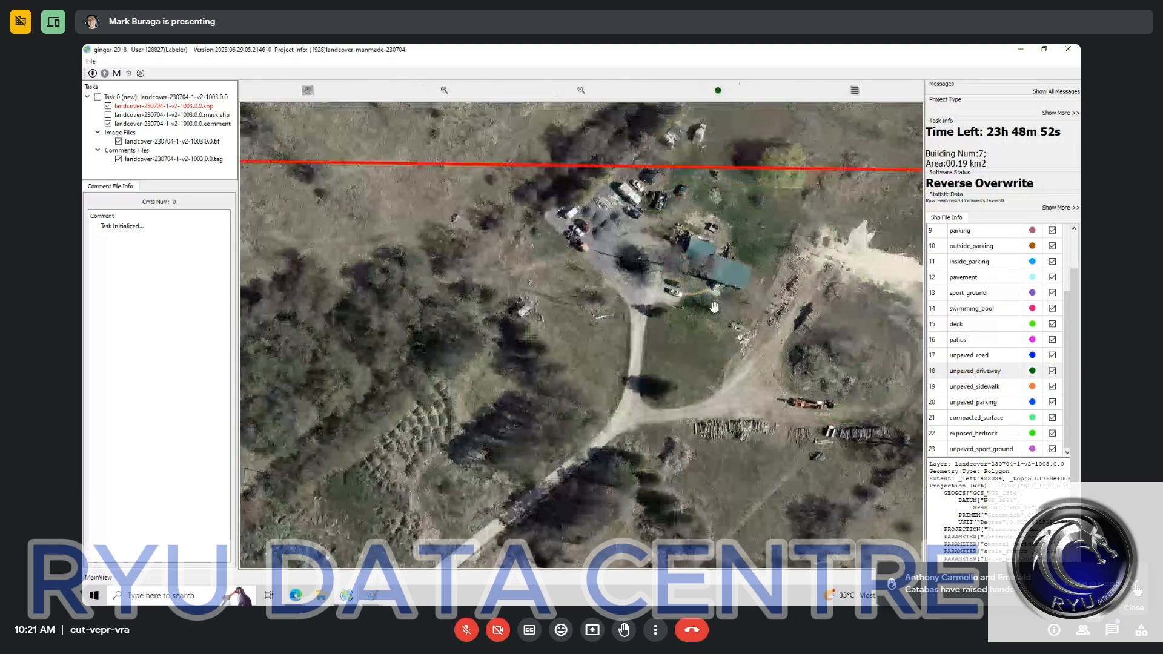
scroll(738, 237, up, 4)
scroll(728, 314, down, 2)
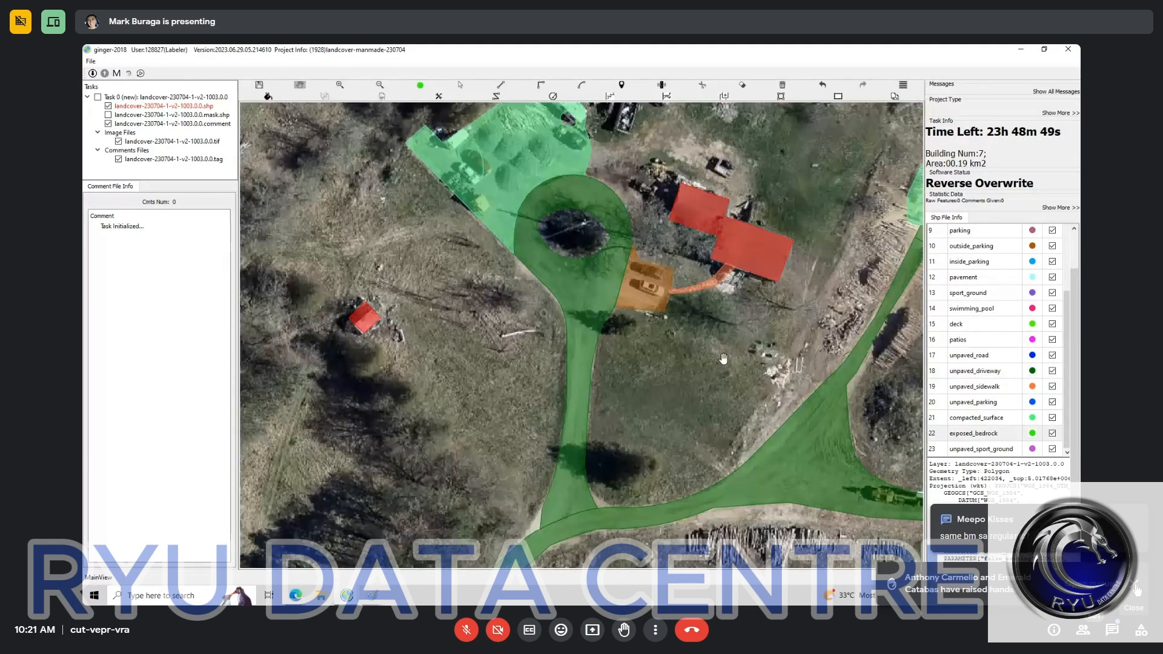
scroll(724, 358, down, 3)
drag(730, 380, 765, 239)
drag(474, 446, 633, 298)
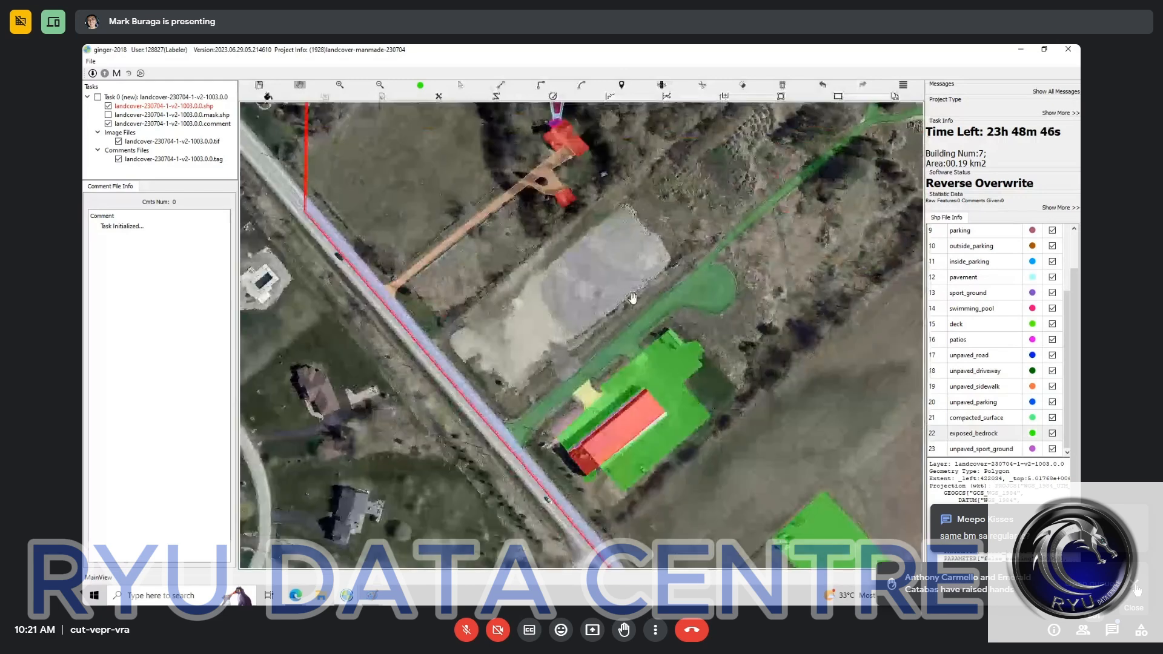
scroll(632, 298, down, 2)
scroll(561, 332, up, 3)
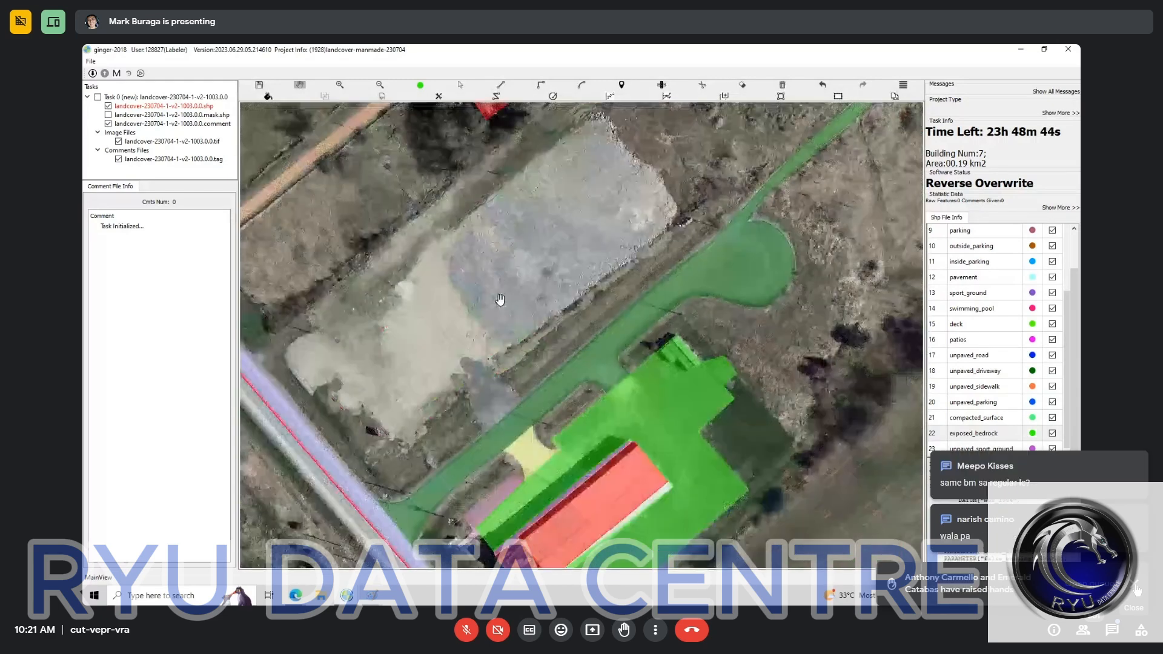
scroll(500, 300, up, 2)
drag(652, 126, 825, 190)
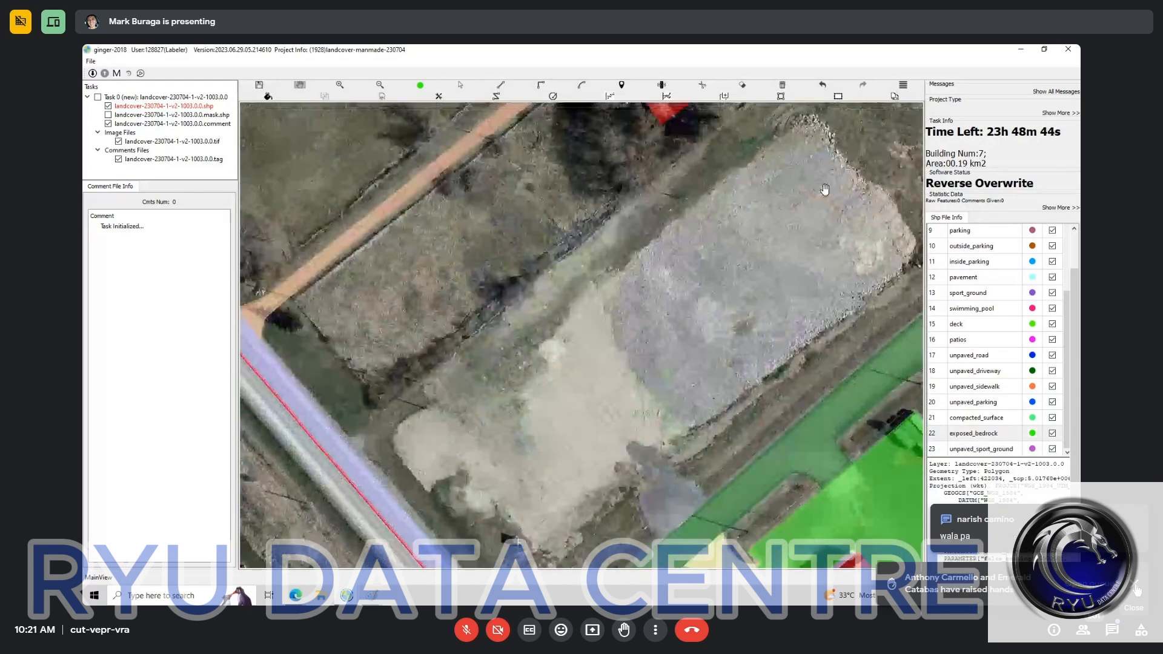
drag(688, 417, 687, 331)
key(space)
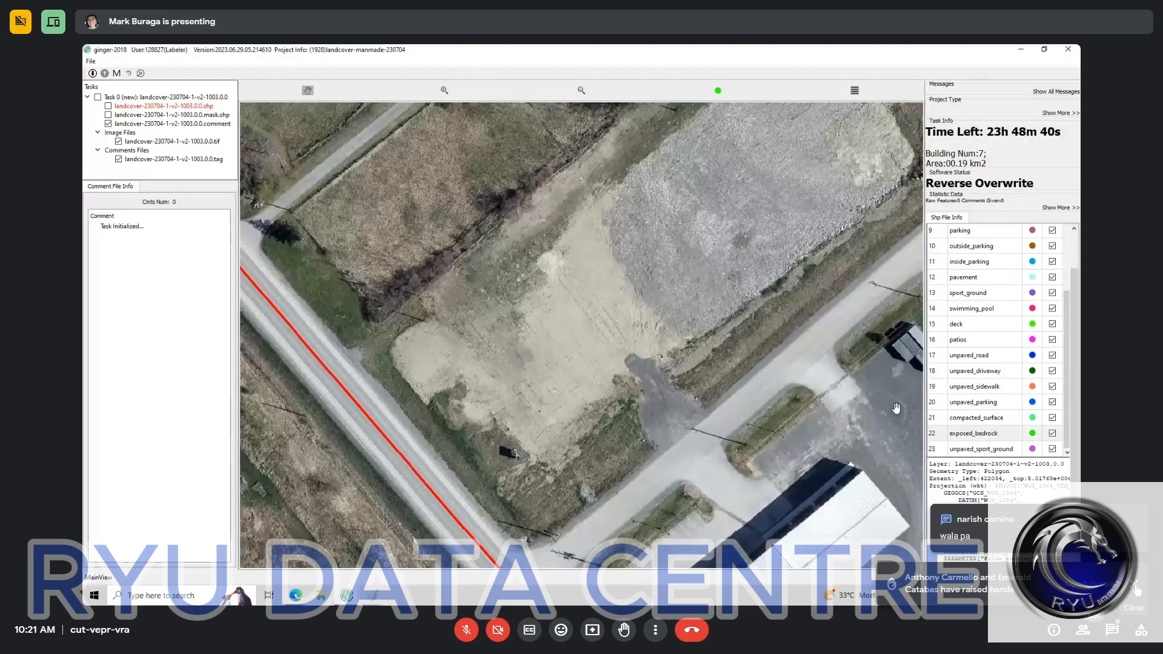
key(space)
Step: Start a compacted_surface polygon for the unlabelled gravel lot, tracing its rounded far end away from the road
click(983, 371)
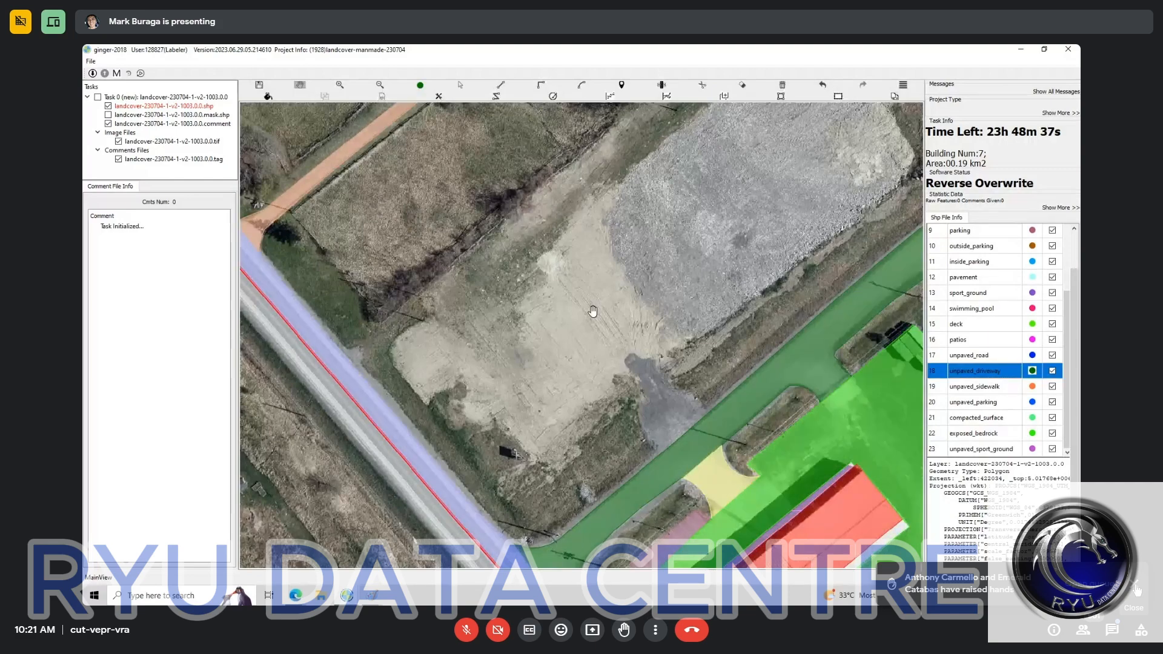
click(976, 418)
key(space)
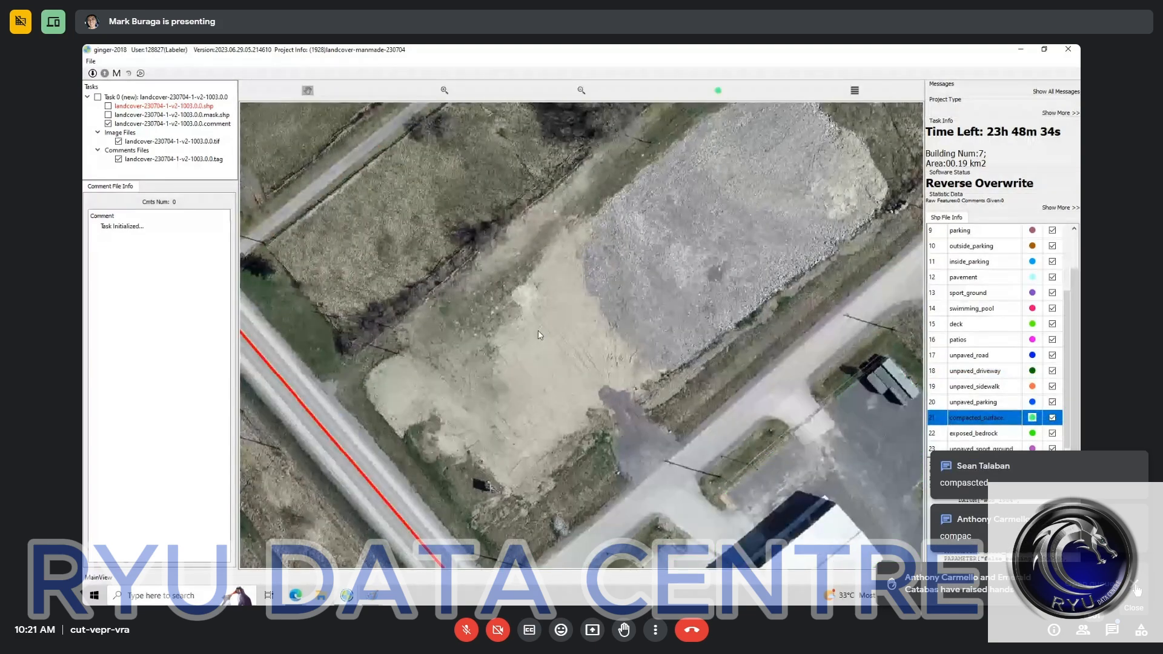
key(space)
drag(775, 186, 546, 343)
drag(381, 516, 595, 362)
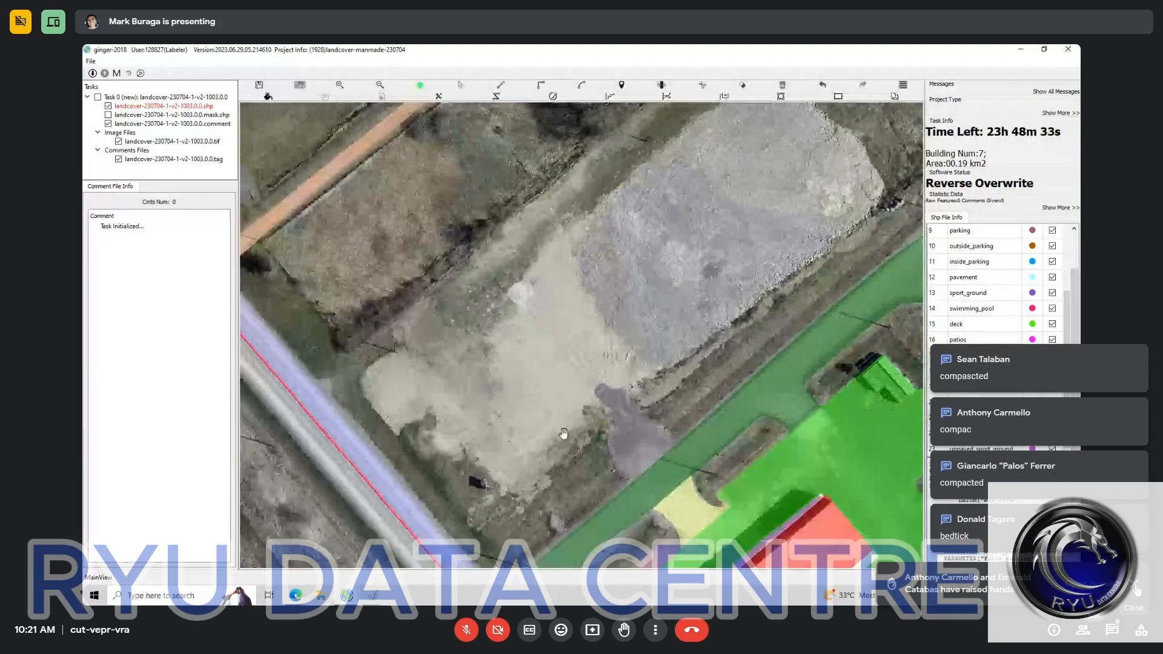
drag(728, 286, 632, 378)
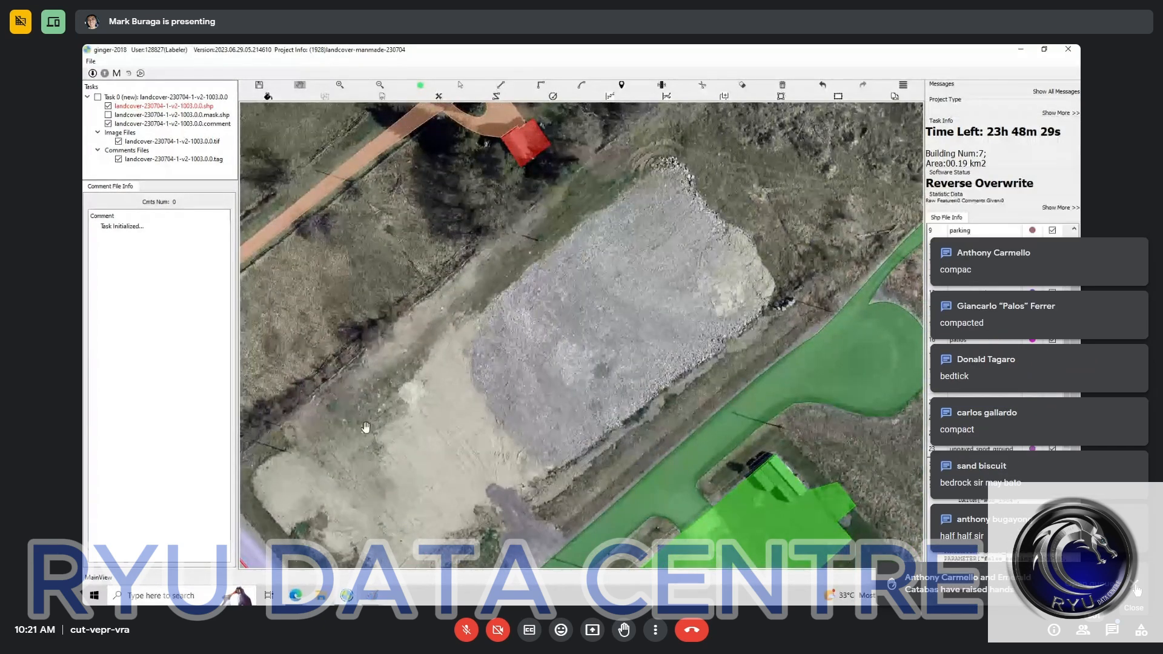
key(l)
click(672, 160)
click(701, 193)
click(705, 209)
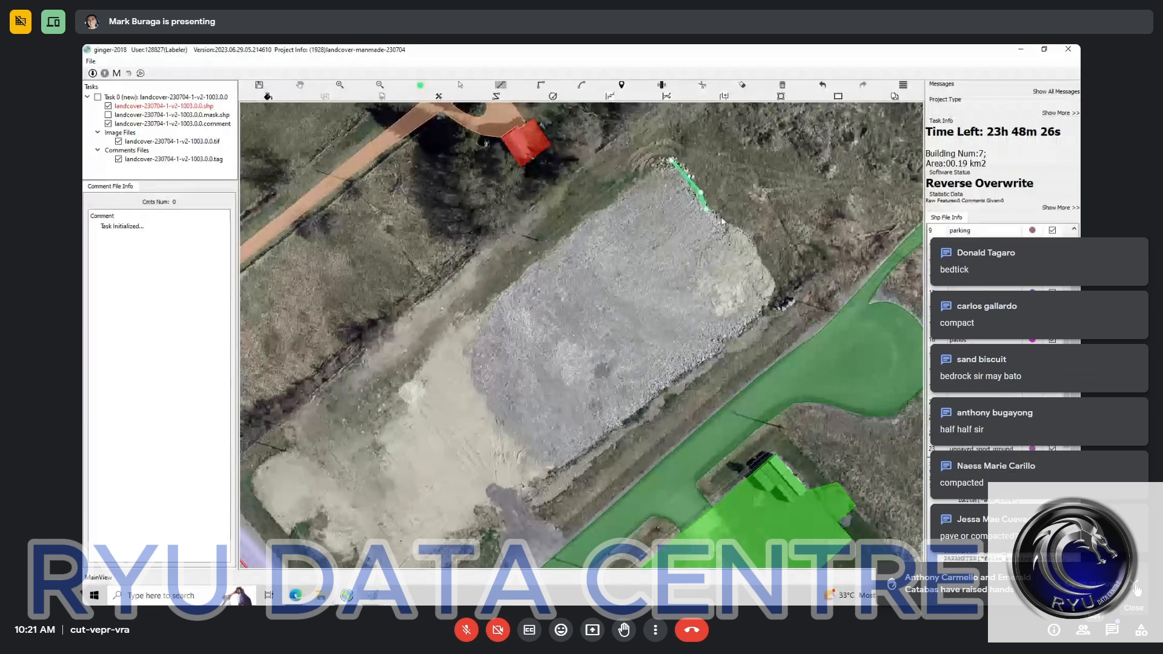
click(717, 215)
click(741, 229)
click(756, 246)
click(761, 257)
click(764, 269)
click(774, 289)
click(770, 310)
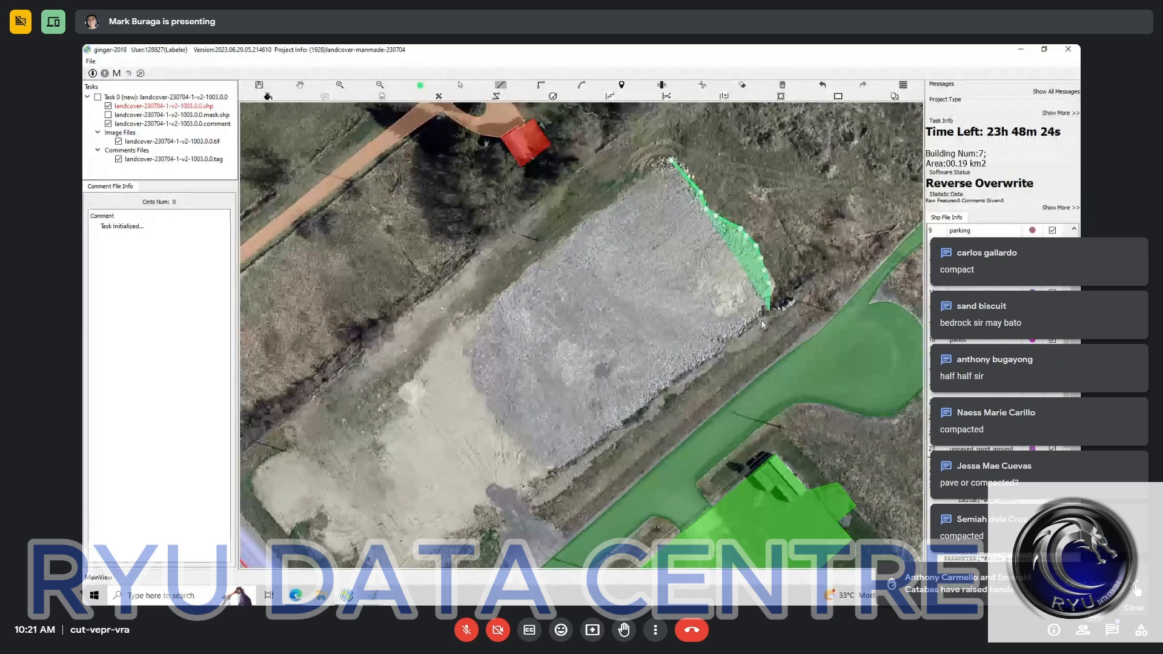
Step: Continue the compacted_surface outline along the gravel lot's long side facing the driveway and around the sandy corner near the road
click(736, 341)
click(578, 459)
drag(509, 498, 662, 353)
click(647, 373)
click(642, 380)
click(627, 398)
click(596, 422)
click(580, 437)
click(560, 445)
click(547, 445)
click(540, 431)
click(527, 414)
click(506, 404)
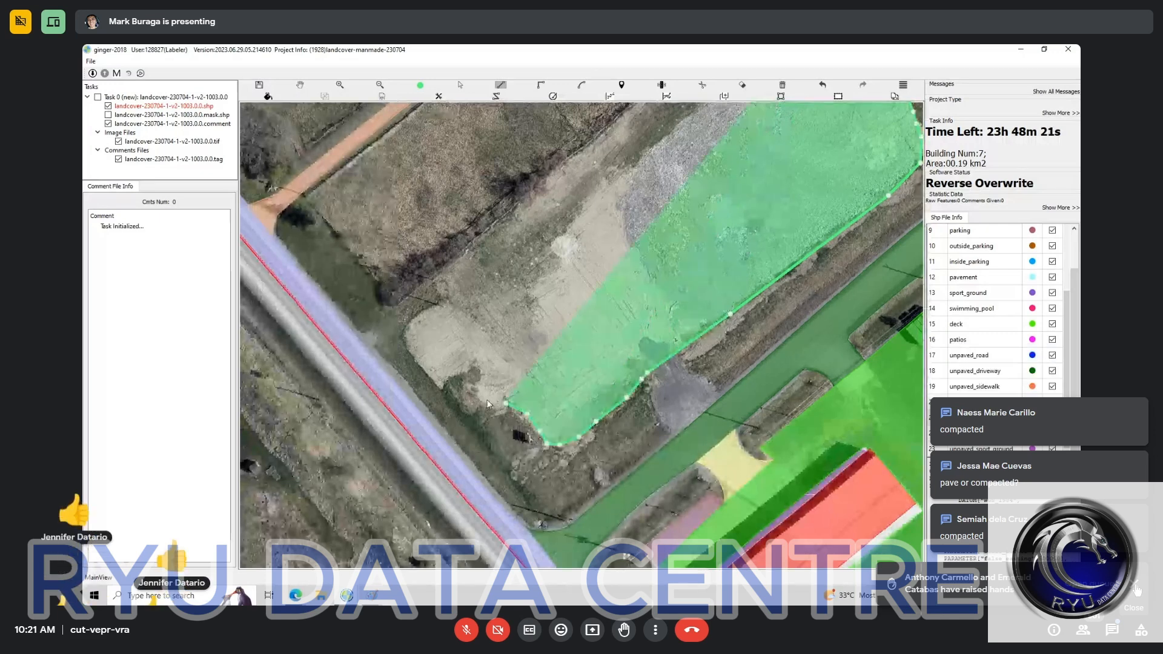
Step: Trace the sandy end of the lot facing the main road and close the compacted_surface polygon
click(482, 393)
click(479, 369)
click(439, 383)
click(430, 365)
click(408, 322)
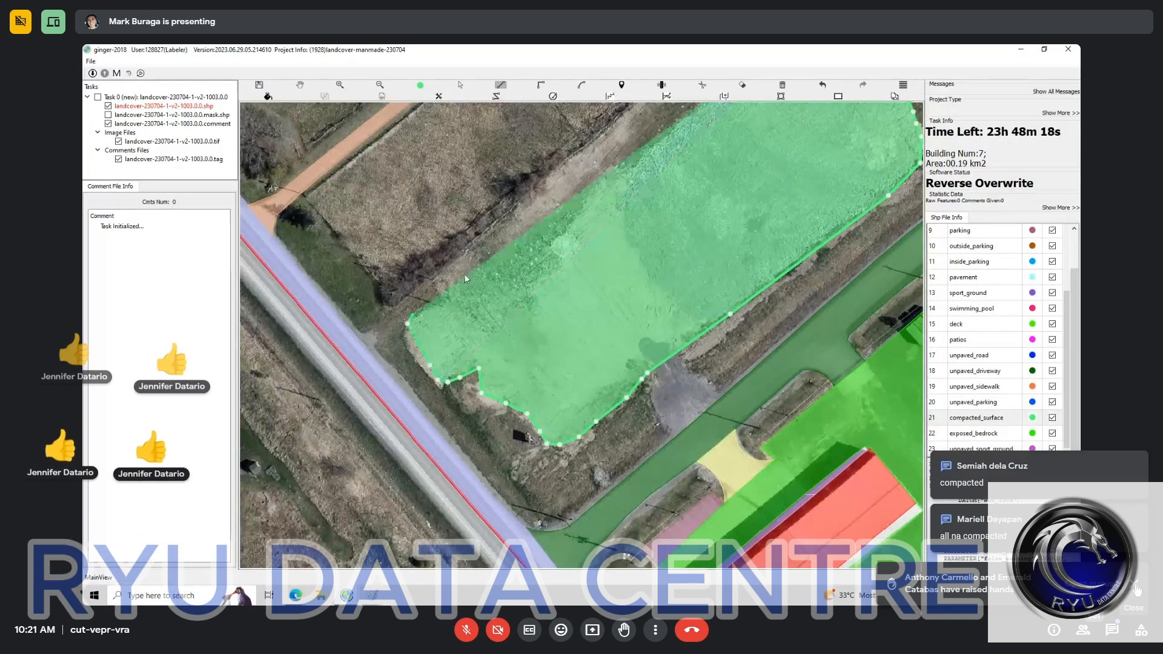
drag(635, 156, 463, 315)
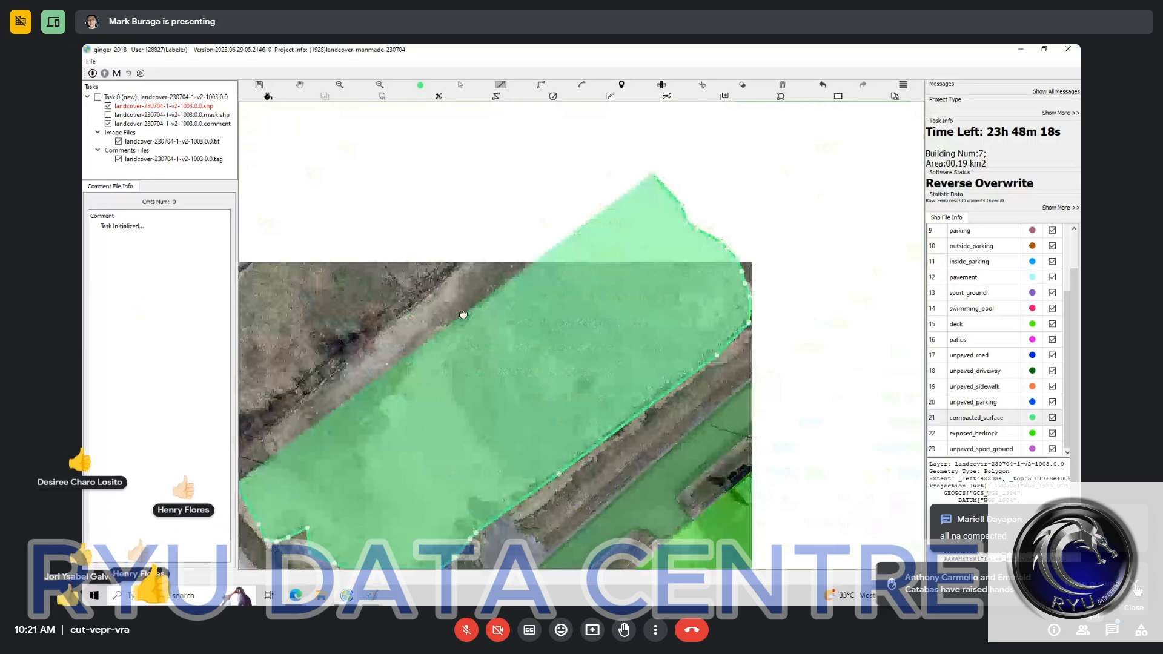
Step: Compare the lot's compacted_surface polygon with the bare imagery along its edges and the dark patch beside the driveway
key(space)
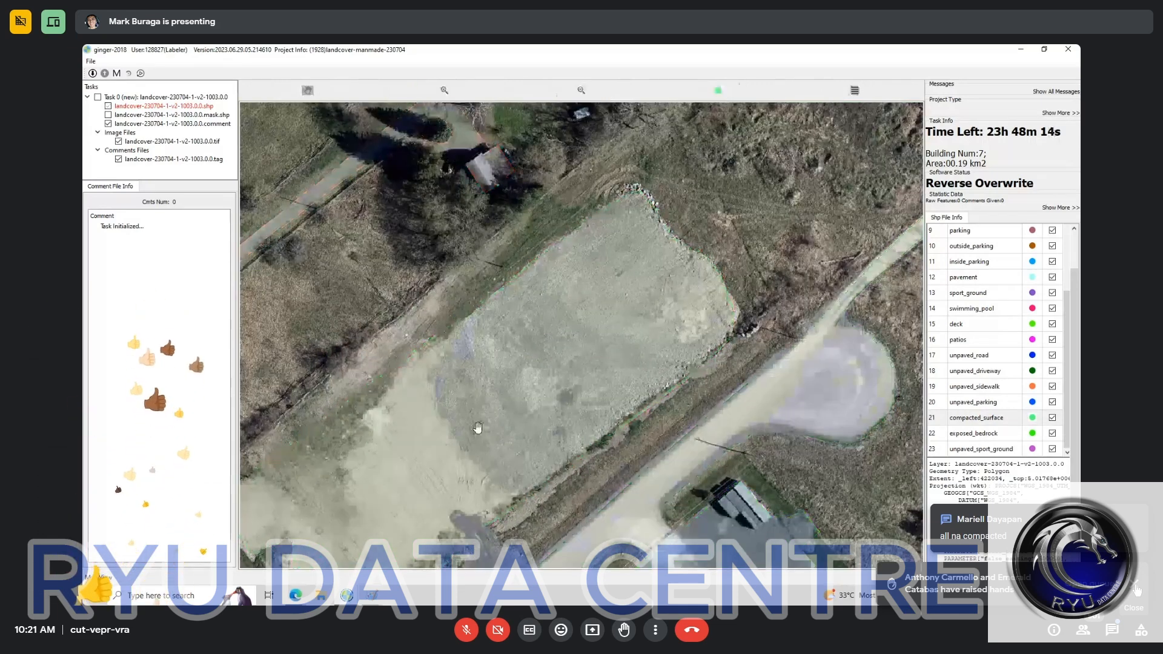
key(space)
key(space)
drag(524, 366, 535, 314)
key(space)
scroll(584, 253, down, 1)
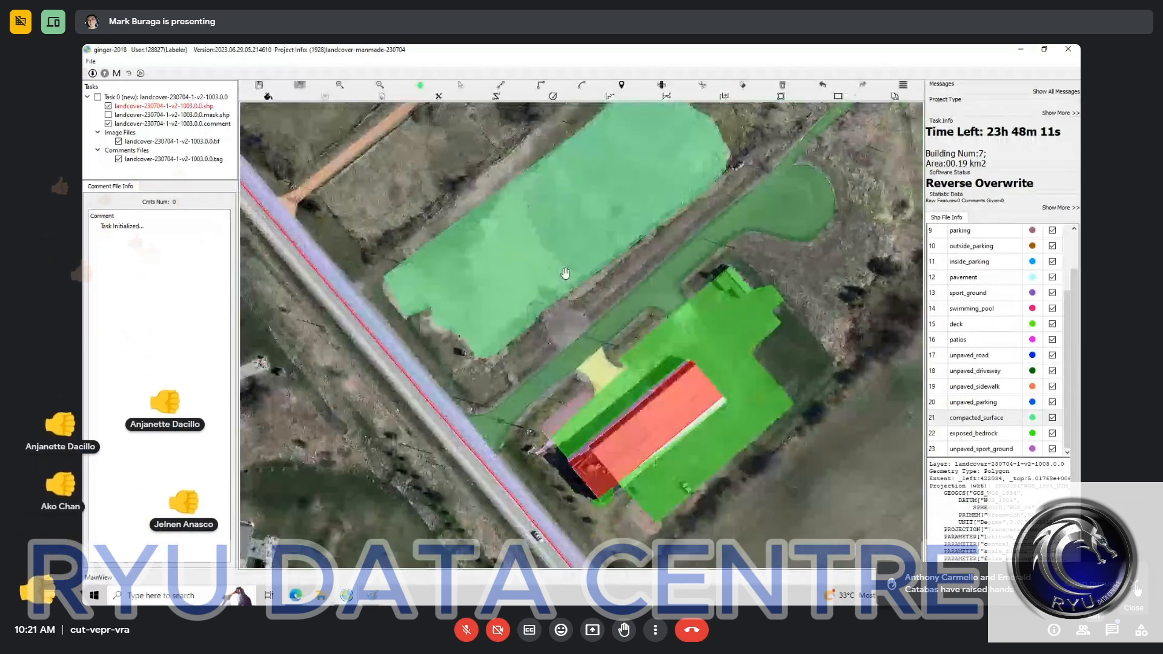
key(space)
key(space)
drag(645, 181, 542, 293)
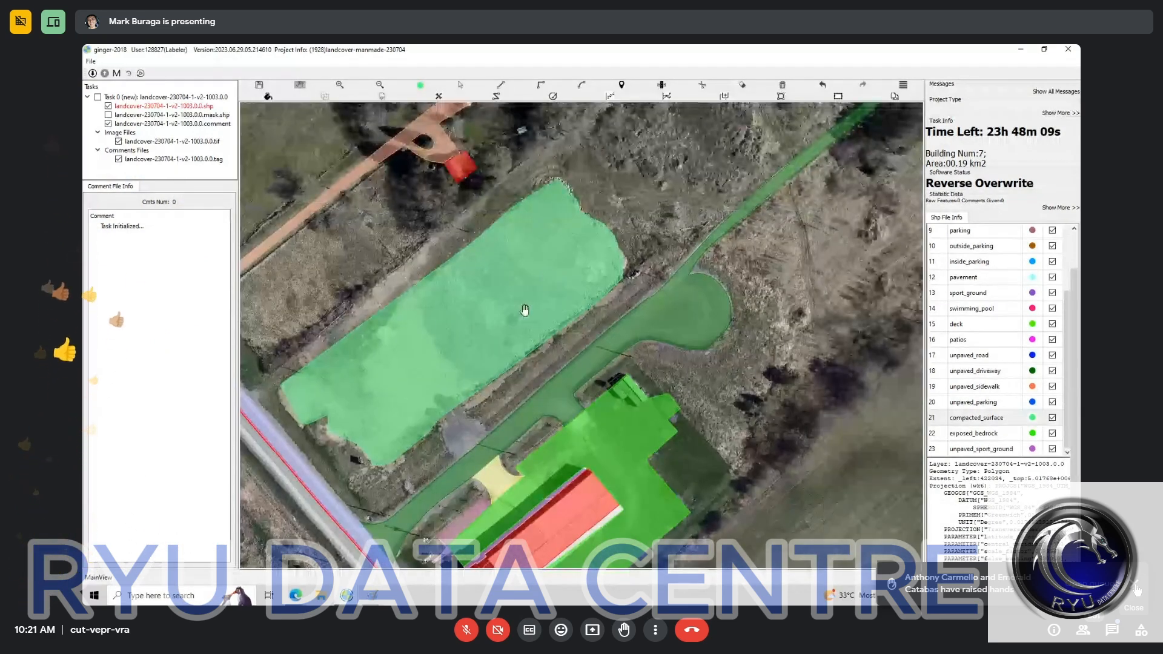
scroll(554, 295, up, 1)
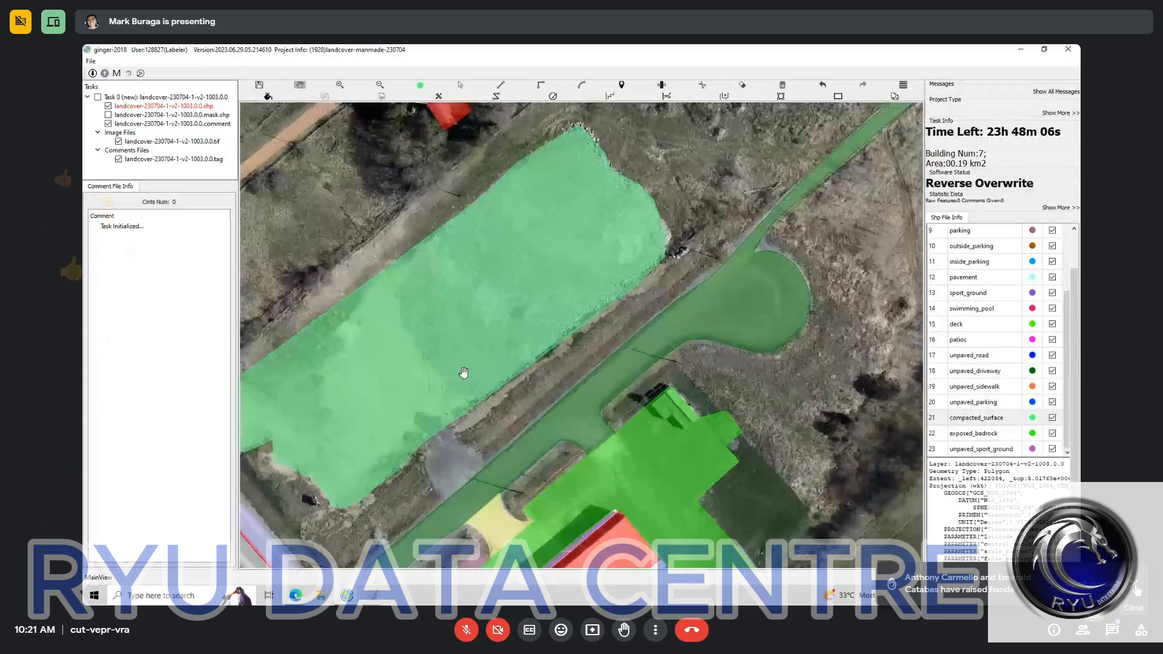
key(space)
key(space)
drag(493, 320, 518, 231)
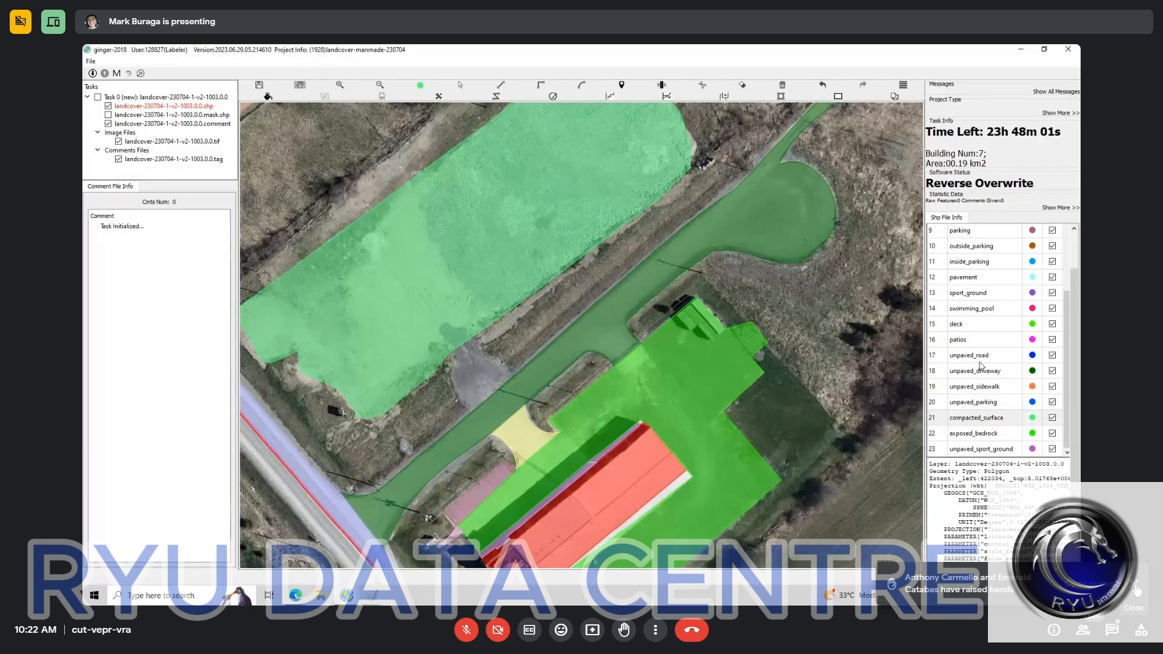
Step: Draw an unpaved_driveway polygon over the dark patch linking the compacted_surface lot to the driveway
scroll(981, 367, down, 1)
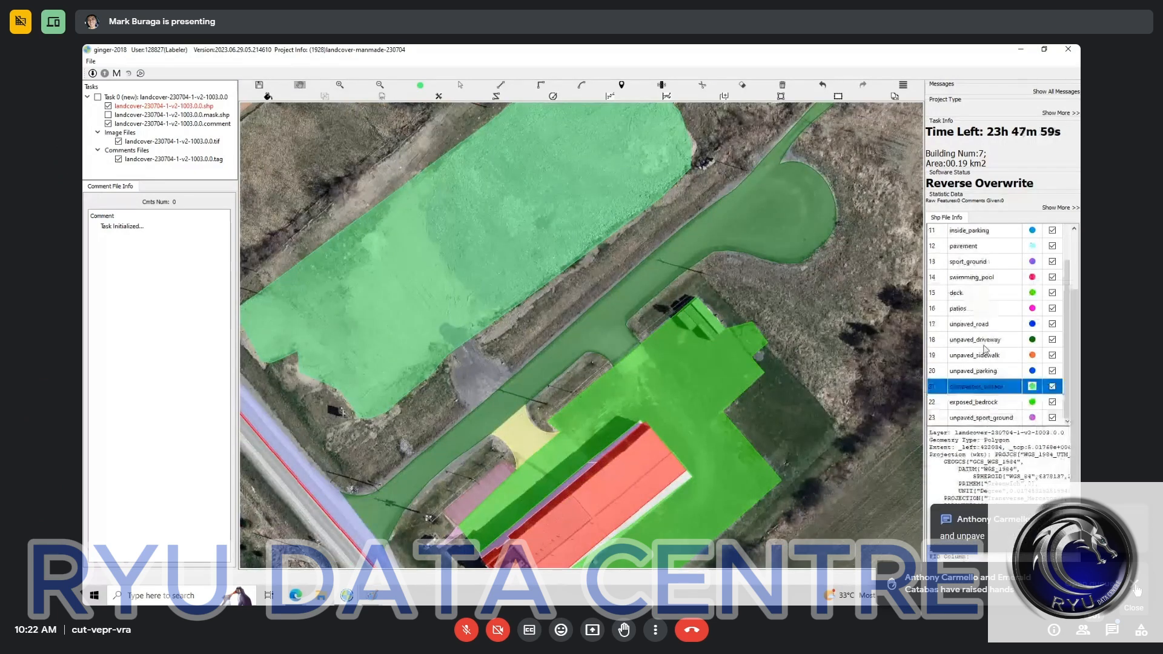
click(981, 341)
click(449, 350)
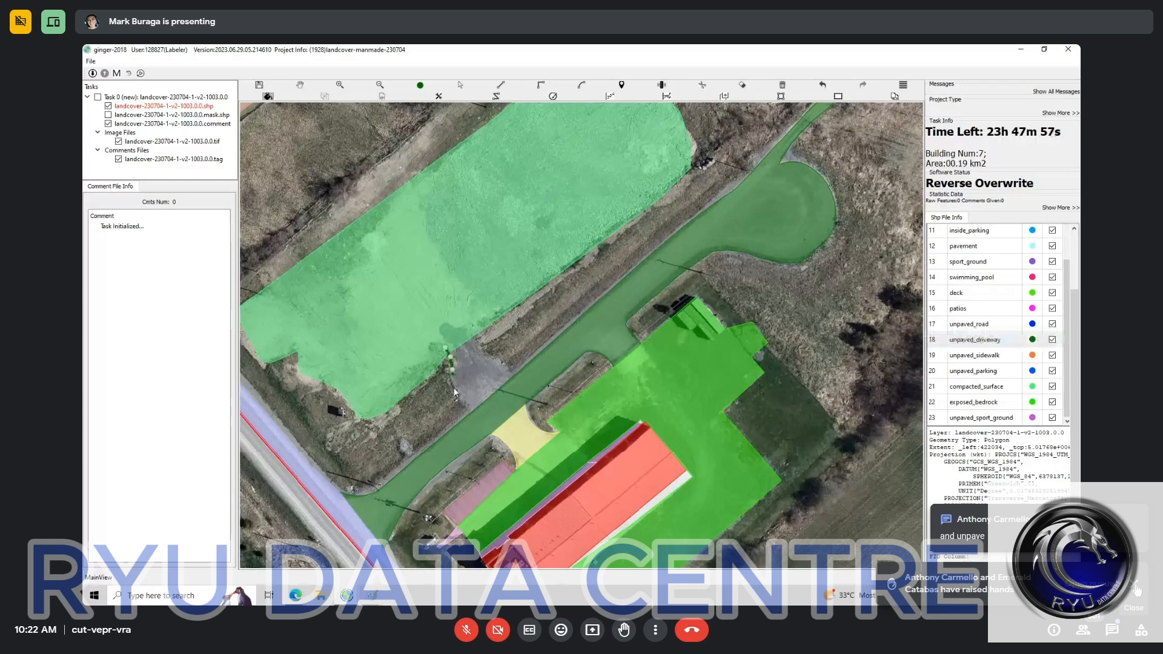
mouse_move(454, 393)
mouse_down()
mouse_move(516, 406)
mouse_move(494, 343)
mouse_up()
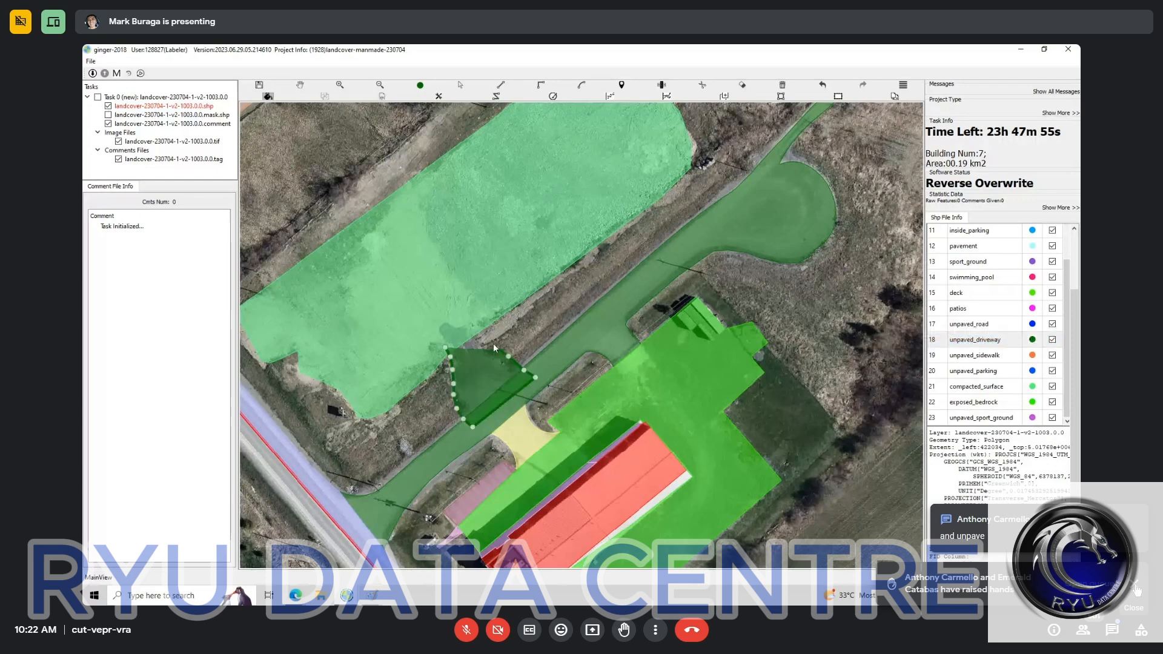
scroll(493, 357, down, 2)
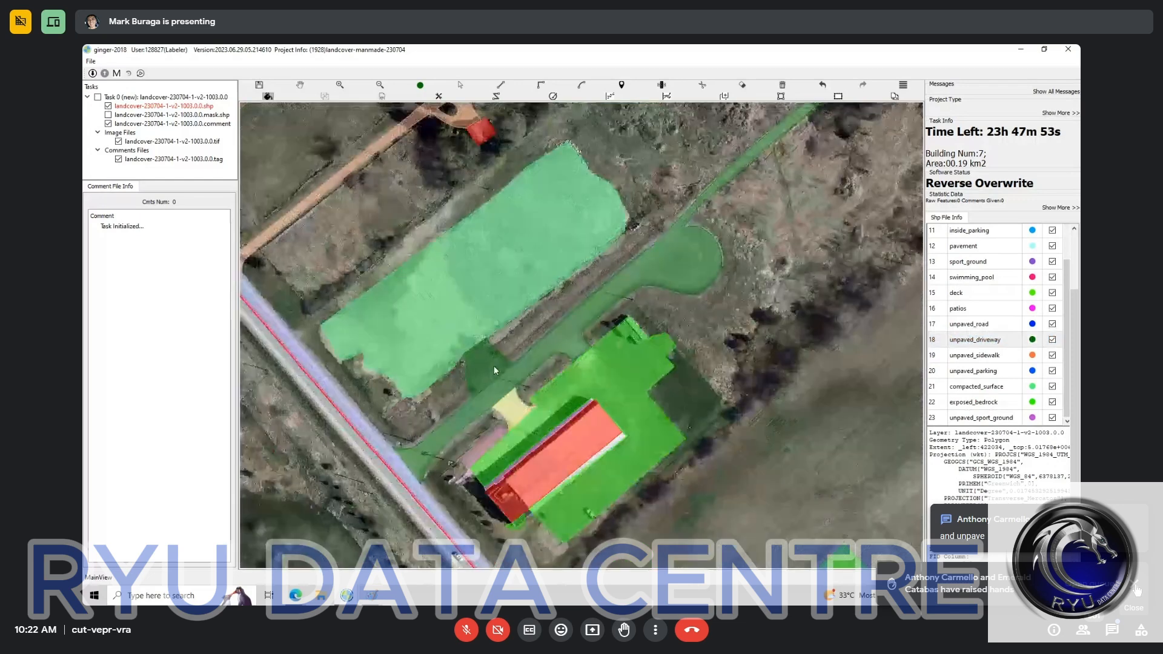
Step: Review the labels across the task area, down to the unpaved_road strip beside the exposed_bedrock lot
scroll(493, 366, down, 2)
key(space)
drag(661, 258, 592, 375)
drag(620, 320, 608, 190)
scroll(629, 339, down, 1)
scroll(630, 206, up, 1)
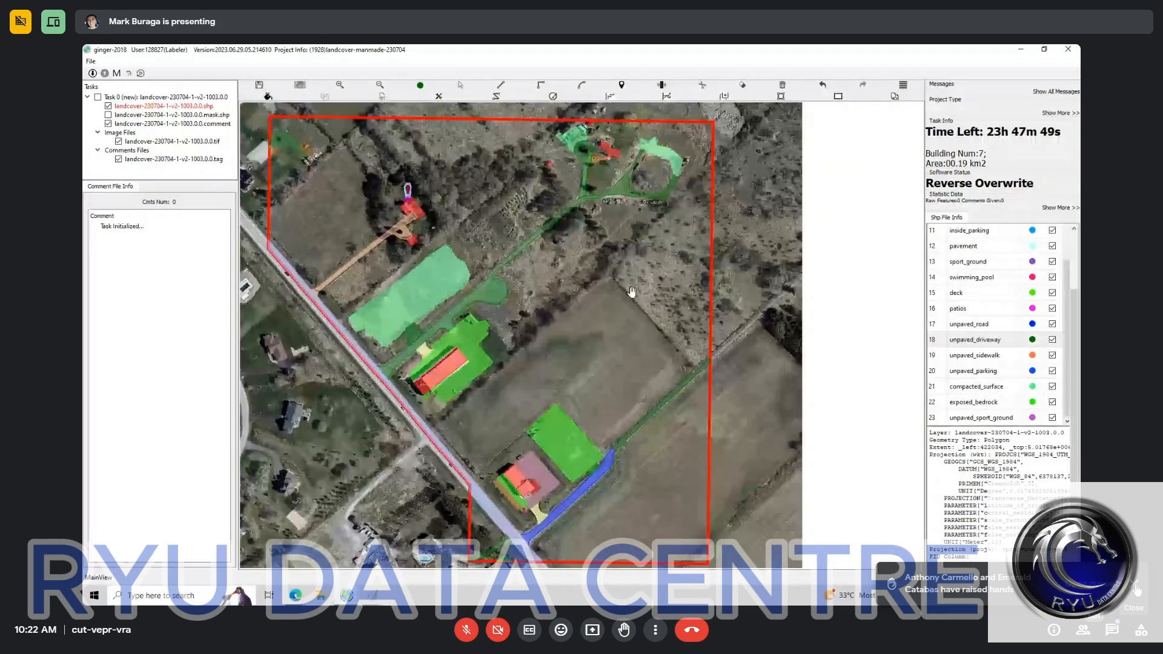
key(h)
scroll(632, 291, up, 1)
drag(655, 375, 651, 244)
scroll(566, 387, up, 1)
mouse_move(562, 370)
mouse_down()
mouse_move(644, 240)
mouse_move(629, 483)
mouse_up()
key(h)
scroll(642, 242, up, 2)
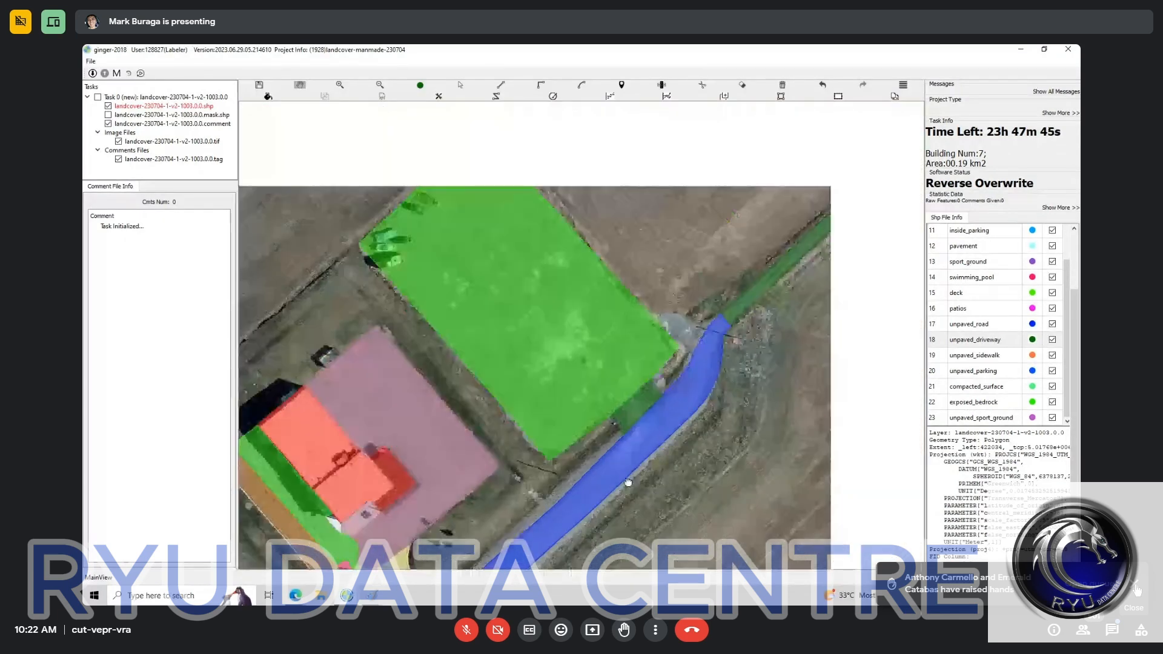
Step: Reclassify the unpaved_road polygon between the main road and the field track as unpaved_driveway
click(628, 483)
key(h)
drag(699, 519, 568, 195)
scroll(308, 466, down, 3)
scroll(444, 331, down, 2)
scroll(568, 196, up, 3)
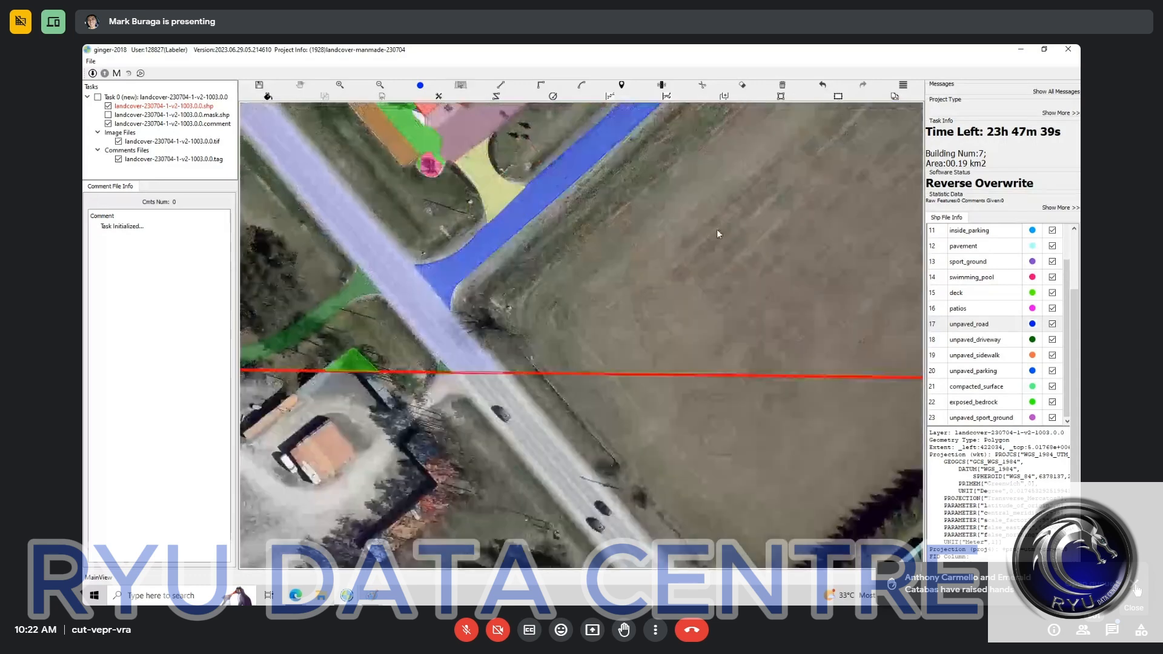
click(978, 341)
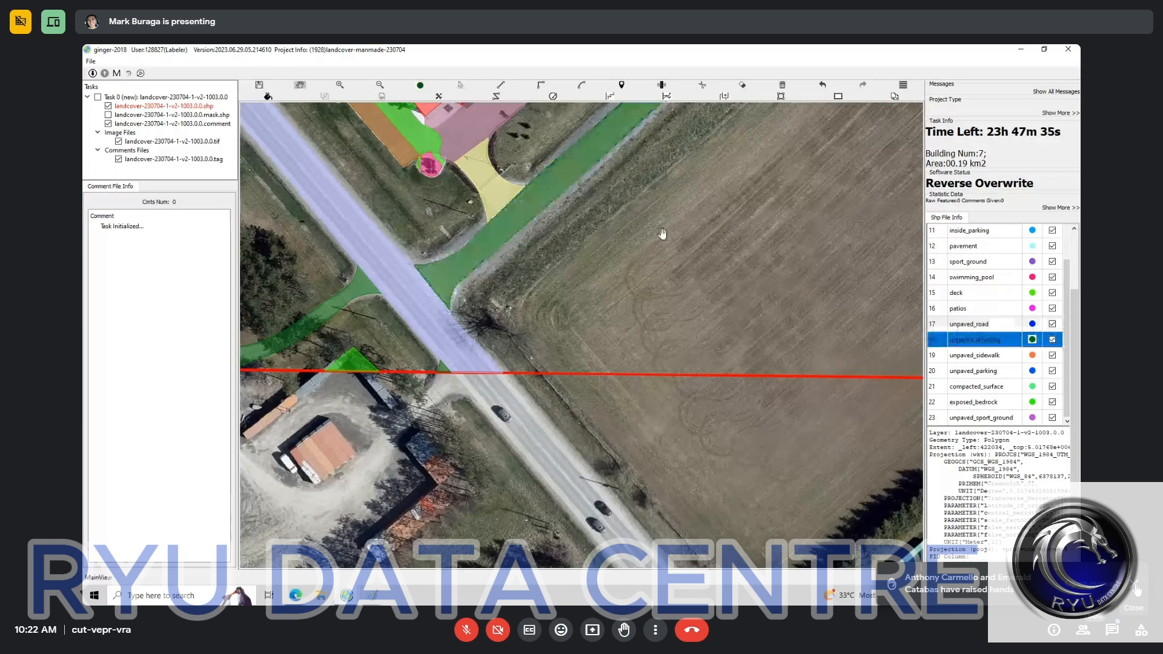
Step: Reclassify the exposed_bedrock polygon on the large lot beside the driveway as compacted_surface
drag(662, 234, 676, 397)
click(556, 343)
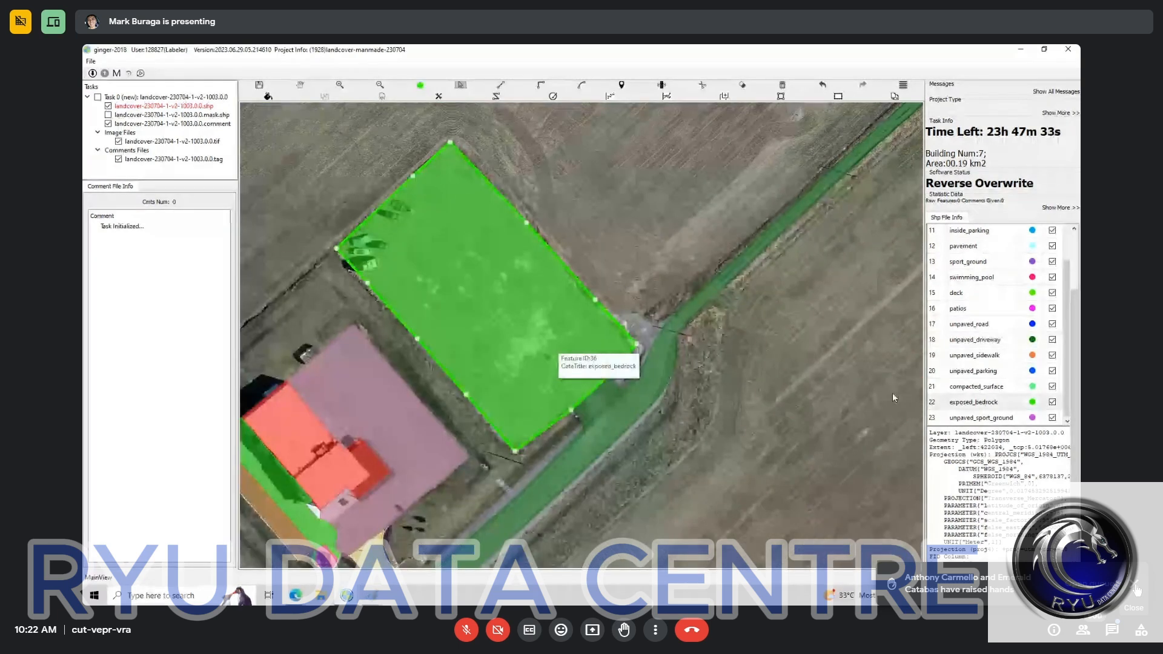
click(986, 387)
Step: Examine the labels around the building by the road against the bare imagery, including the outside_parking, exposed_bedrock and swimming_pool polygons
key(space)
drag(298, 527, 699, 358)
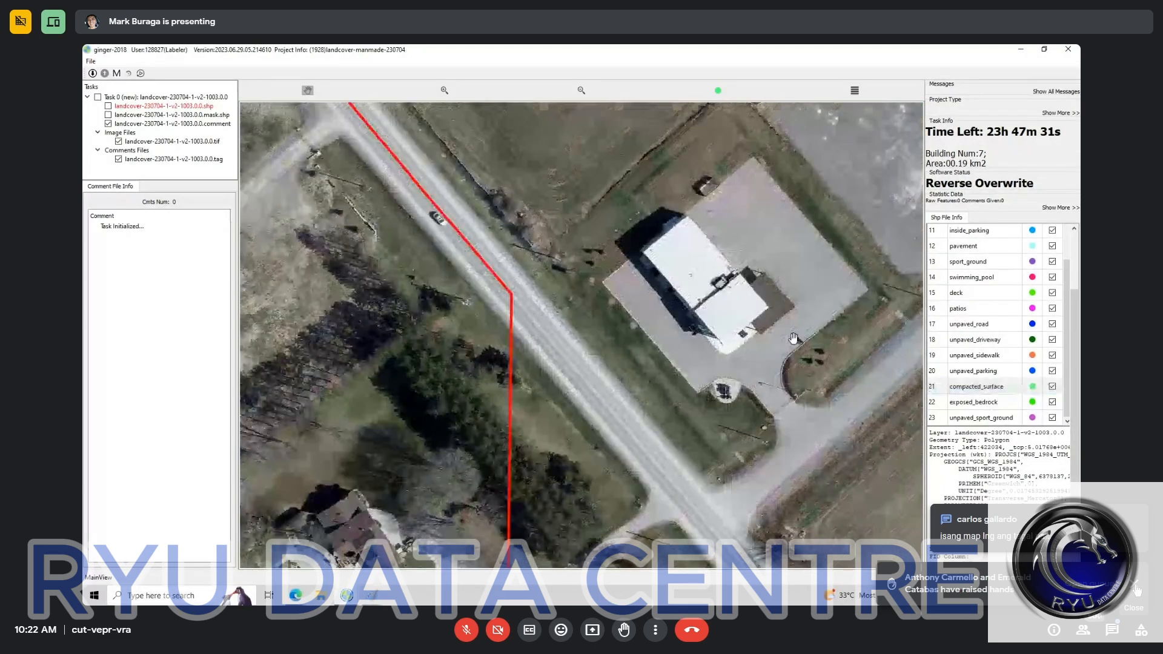
key(space)
key(space)
scroll(699, 358, up, 3)
key(space)
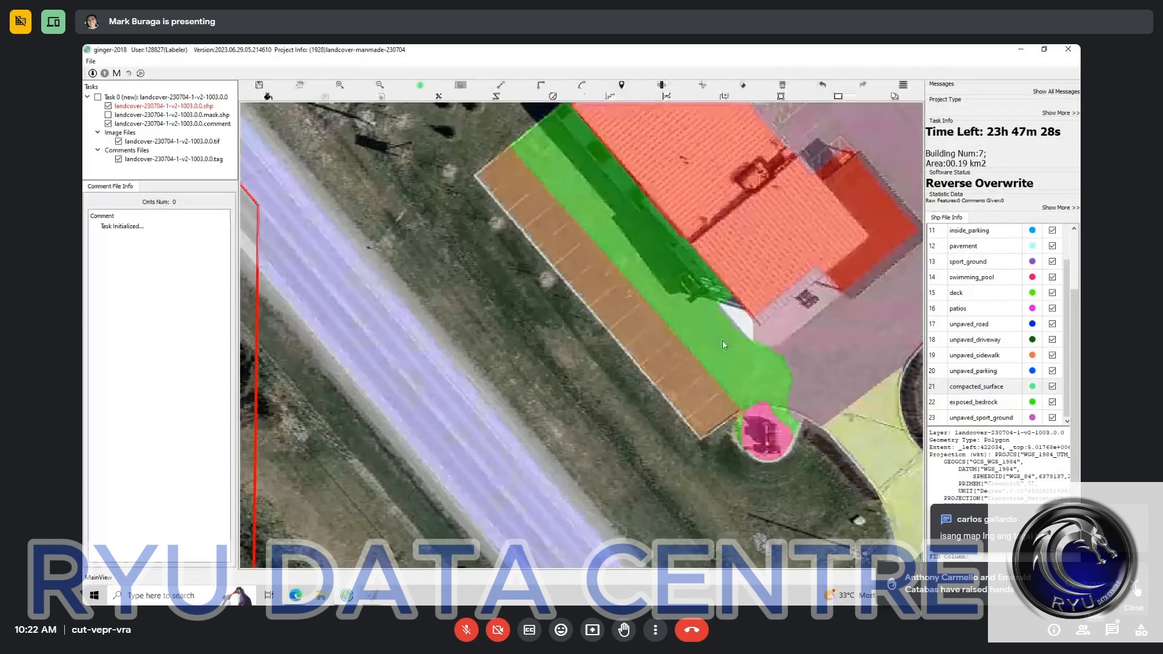
scroll(725, 448, up, 2)
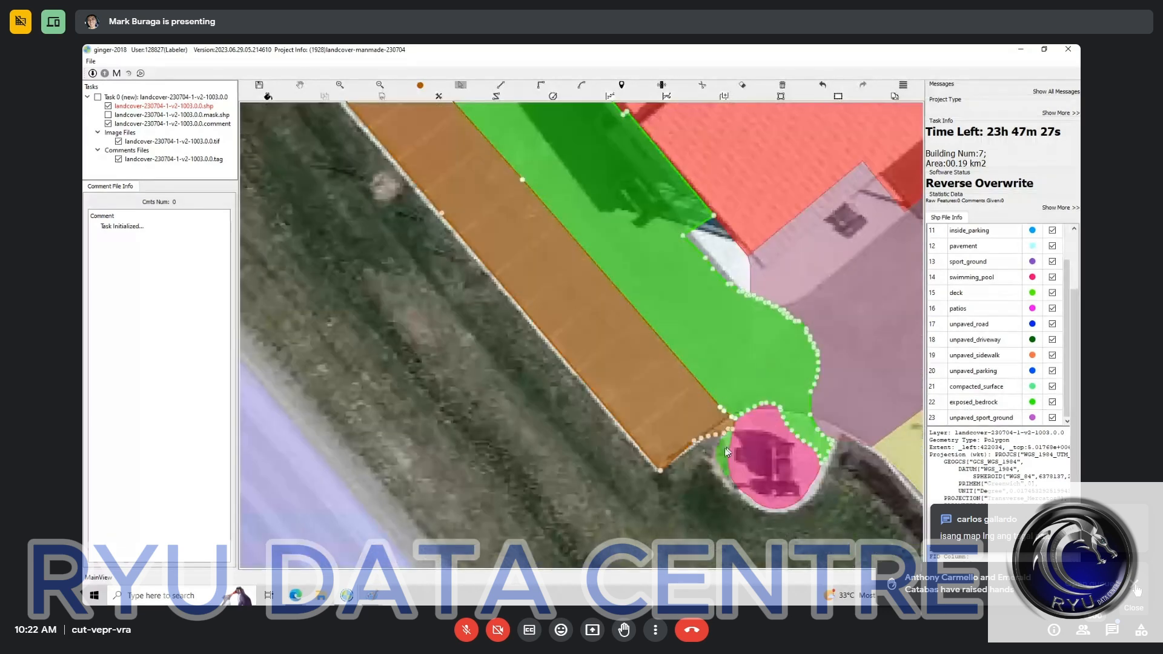
click(793, 407)
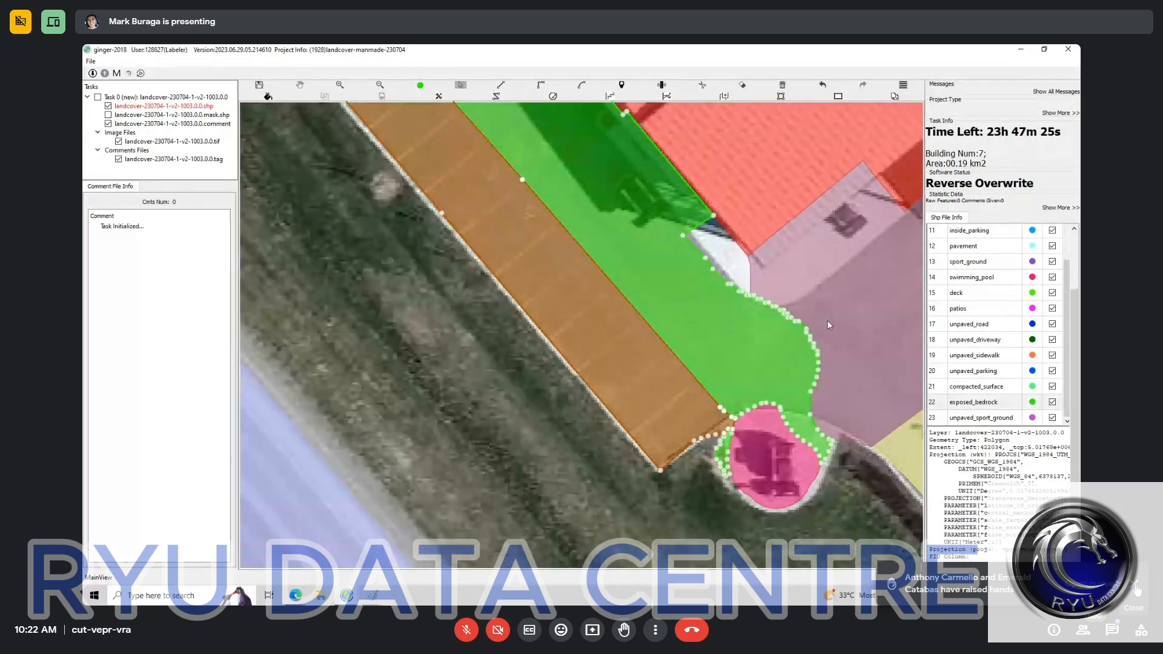
key(Escape)
drag(798, 278, 586, 429)
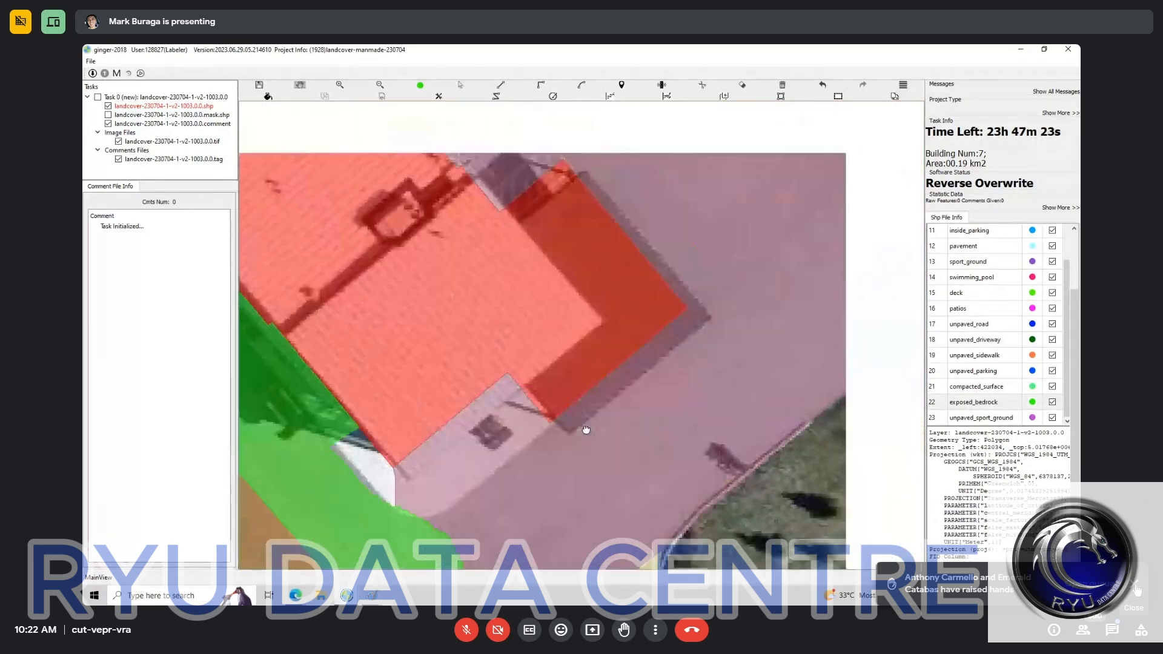
scroll(586, 429, down, 3)
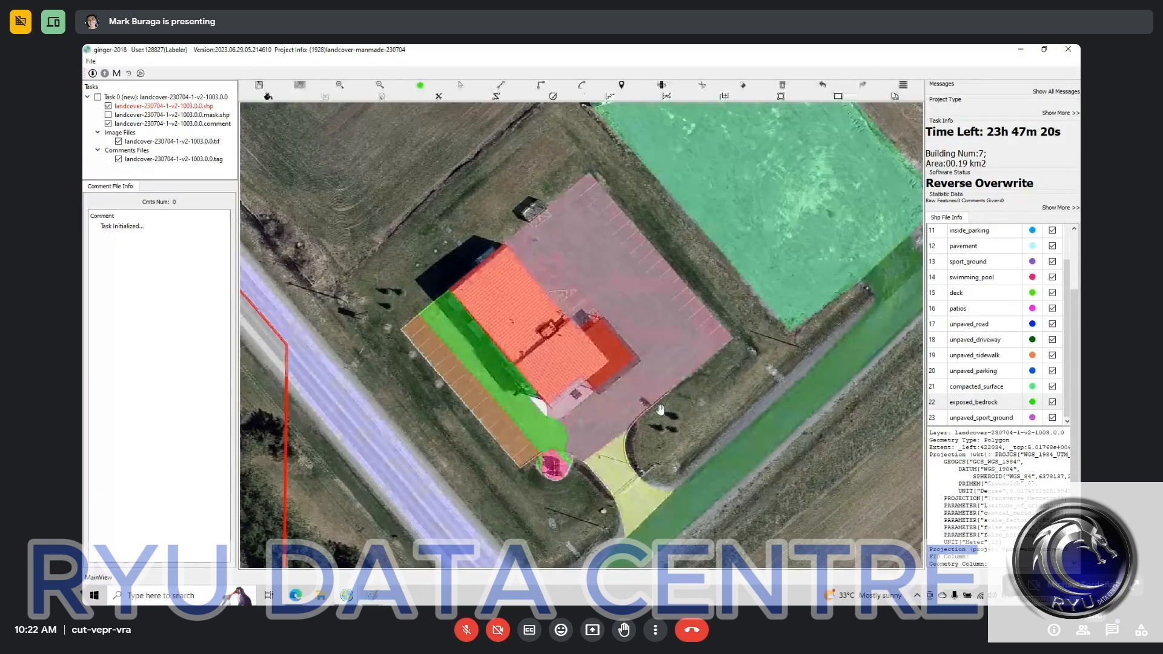
scroll(661, 410, up, 2)
scroll(647, 480, up, 2)
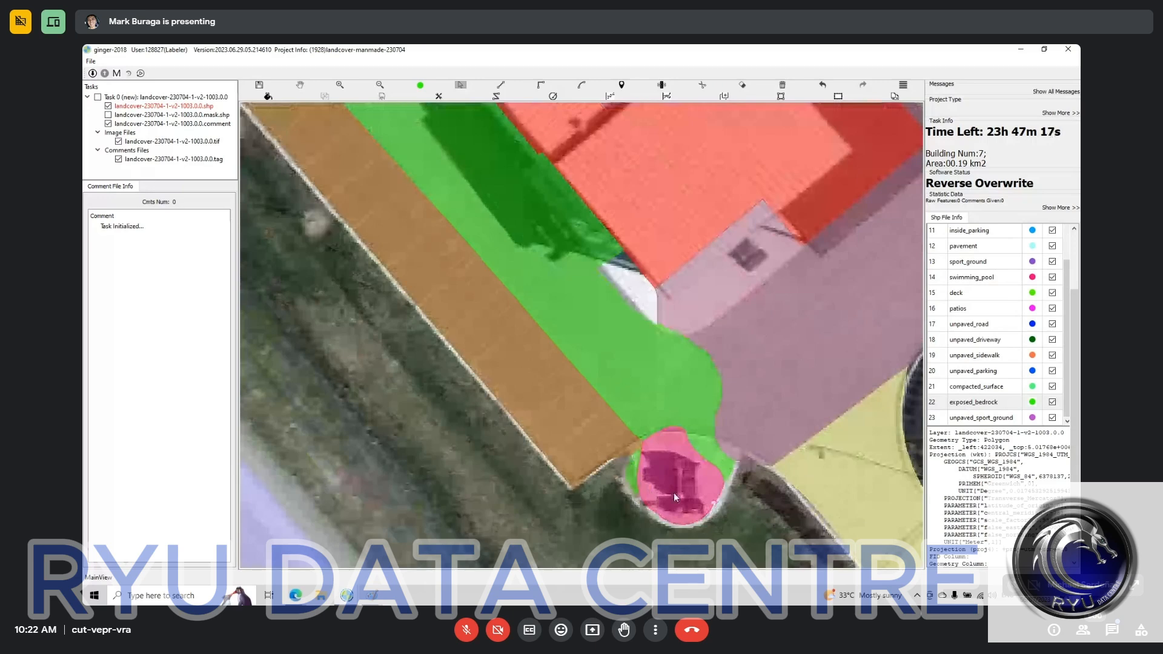
Step: Delete the swimming_pool, outside_parking and exposed_bedrock polygons in front of the building, including the leftover sliver on the round pad
click(673, 493)
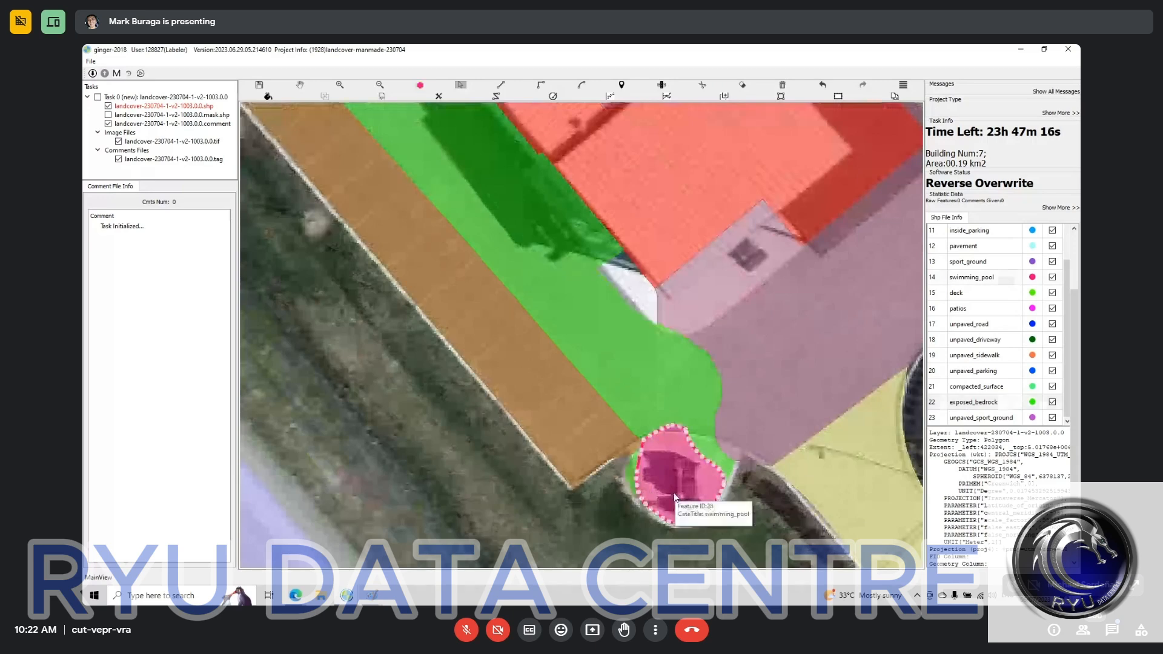
key(Delete)
key(Escape)
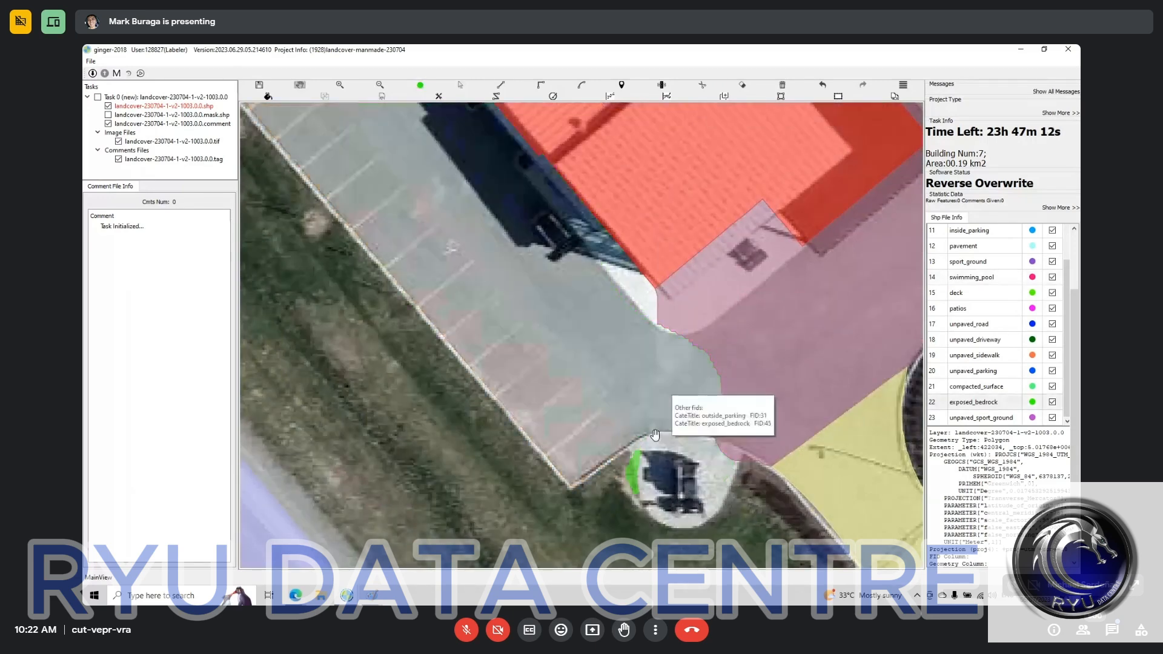
key(s)
click(634, 482)
key(Delete)
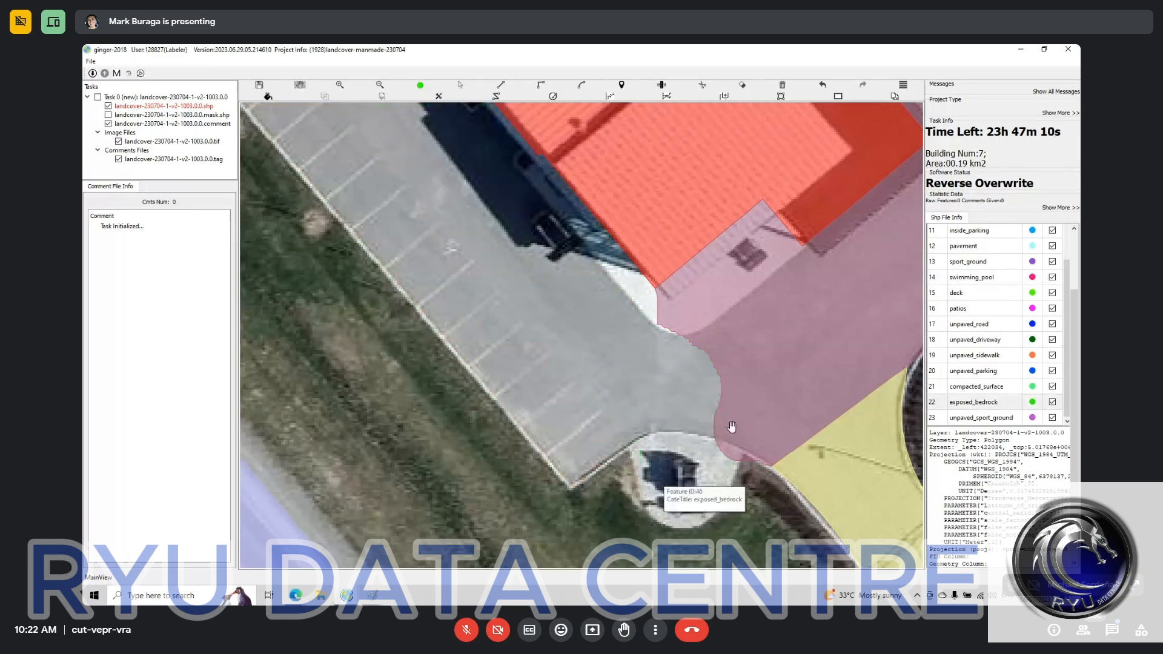
Step: Trim the parking polygon's overhanging corner along the curb between the round pad and the driveway
drag(655, 370, 628, 360)
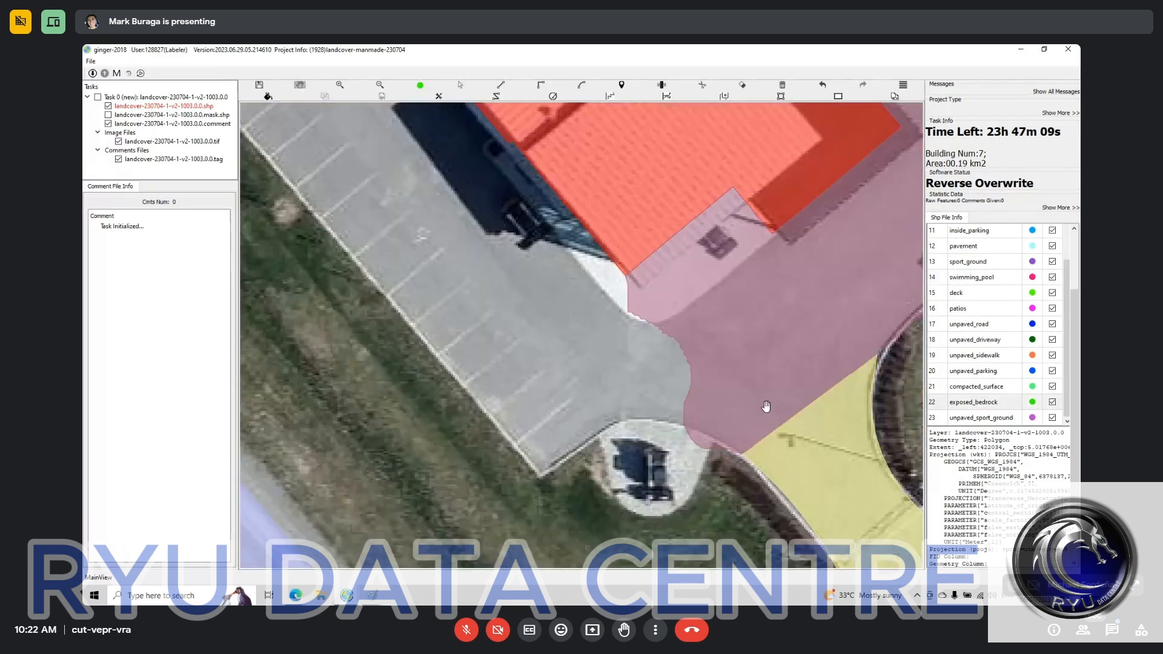
scroll(745, 417, up, 3)
key(s)
key(Escape)
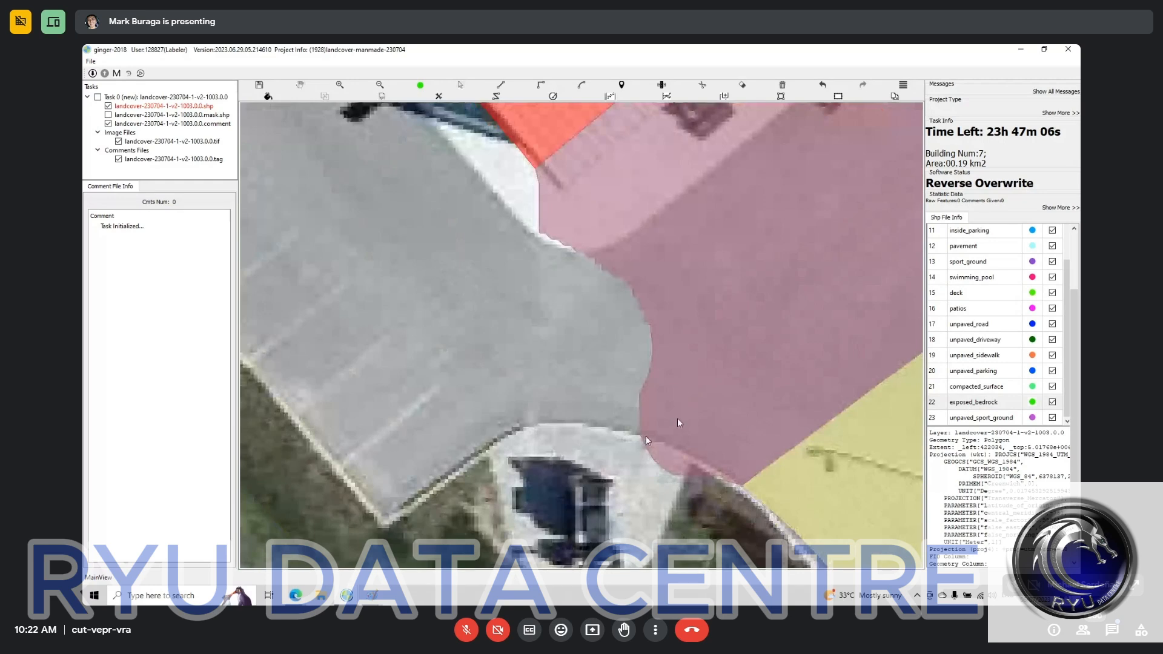
click(642, 437)
double_click(684, 449)
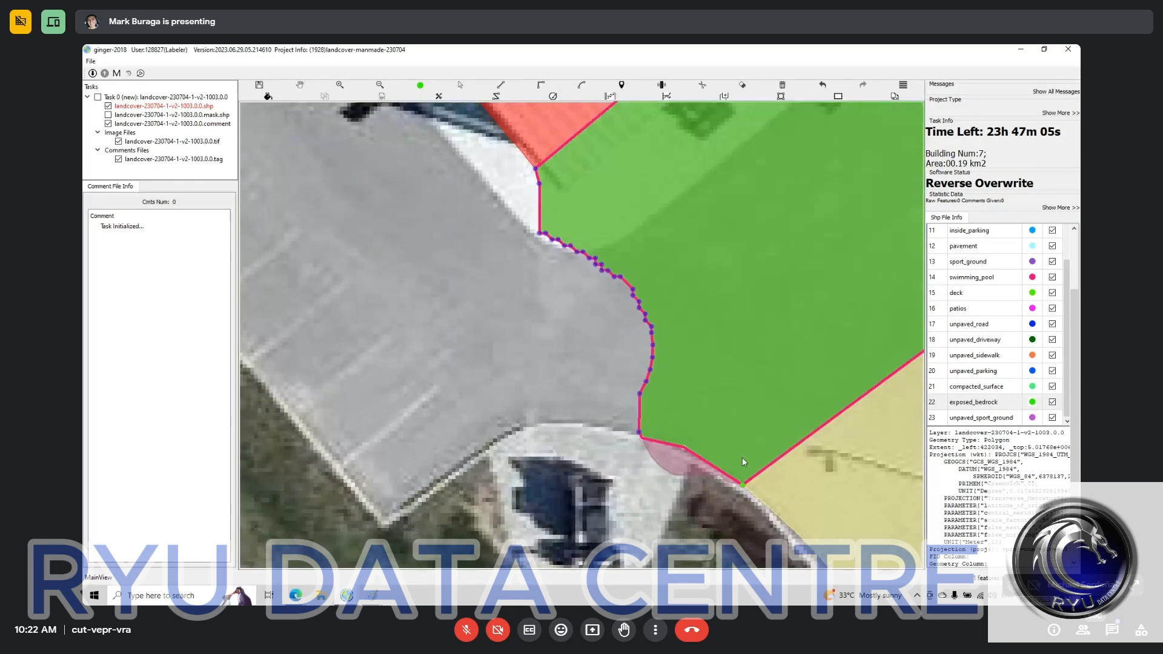
click(743, 457)
Step: Draw a parking polygon over the unlabelled marked lot between the building and the main road, starting along the curb at the round pad
scroll(743, 457, down, 3)
key(f)
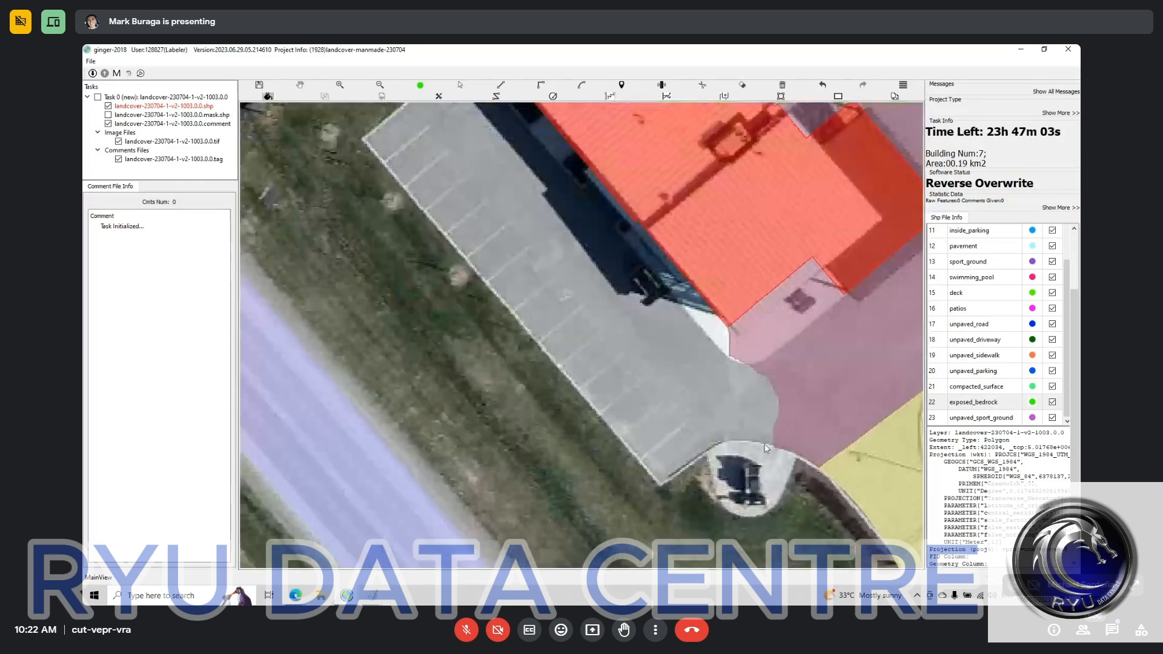
click(776, 447)
click(740, 442)
click(720, 446)
click(693, 458)
click(659, 485)
scroll(1000, 275, up, 1)
click(958, 233)
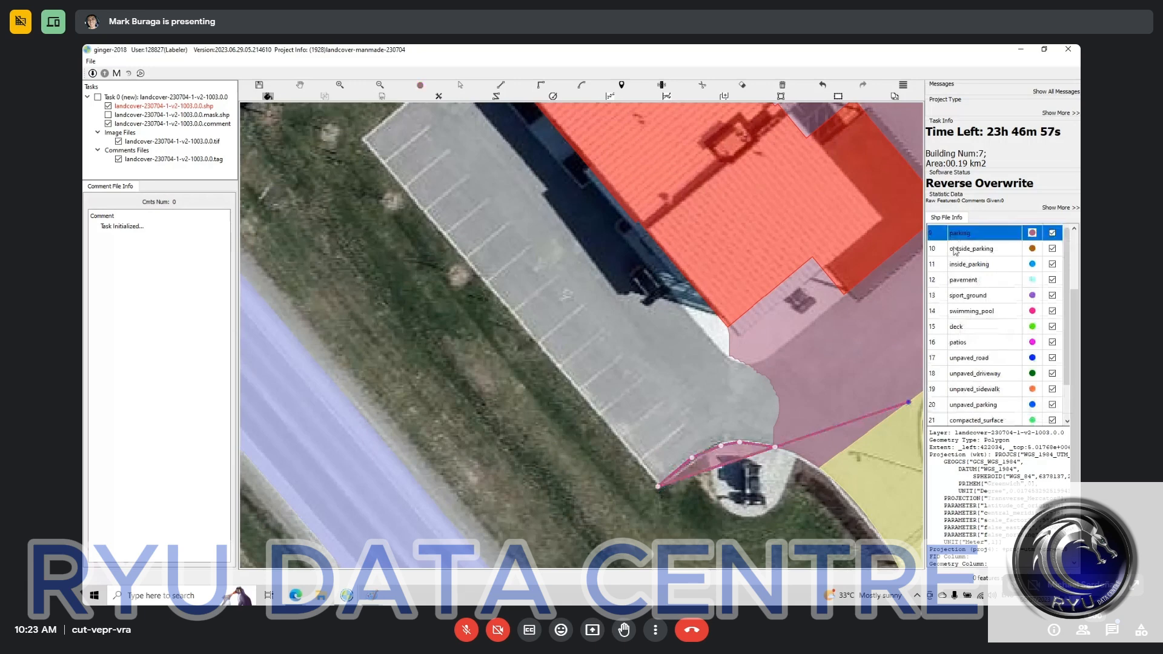
drag(339, 132, 602, 323)
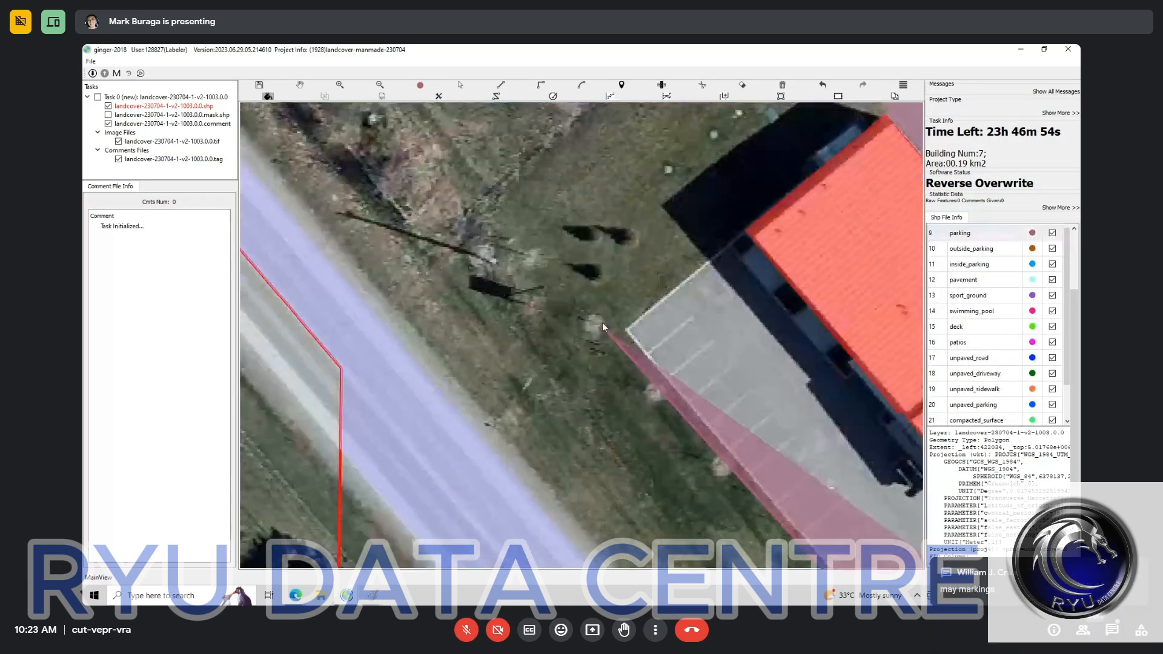
click(629, 332)
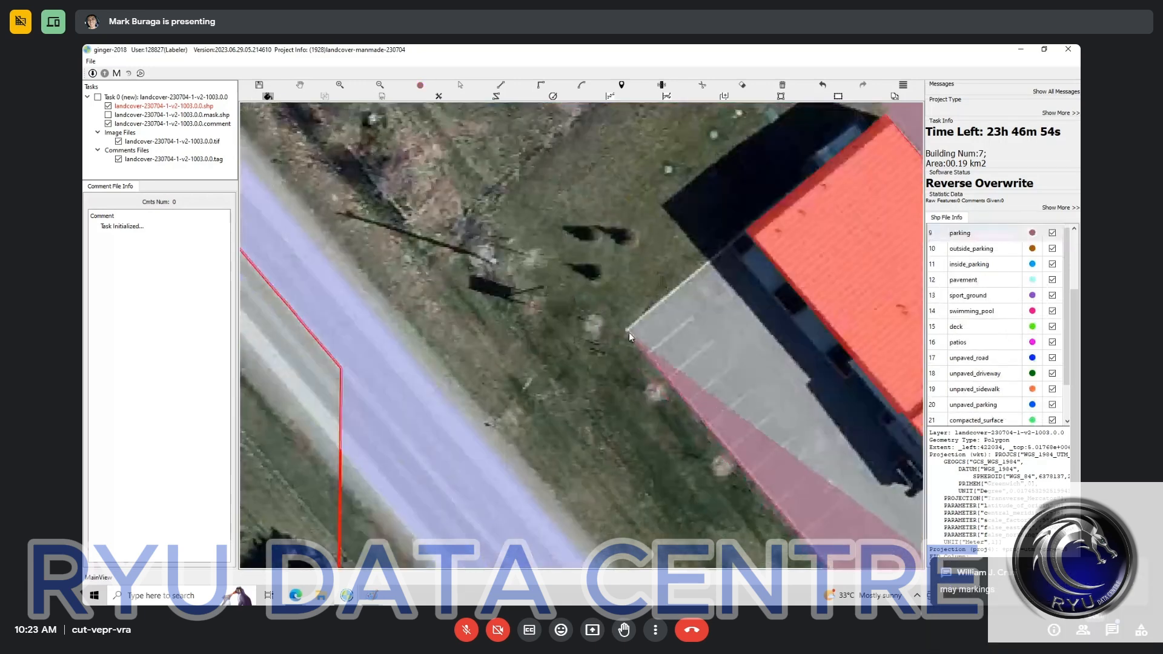
click(746, 233)
drag(839, 449, 437, 404)
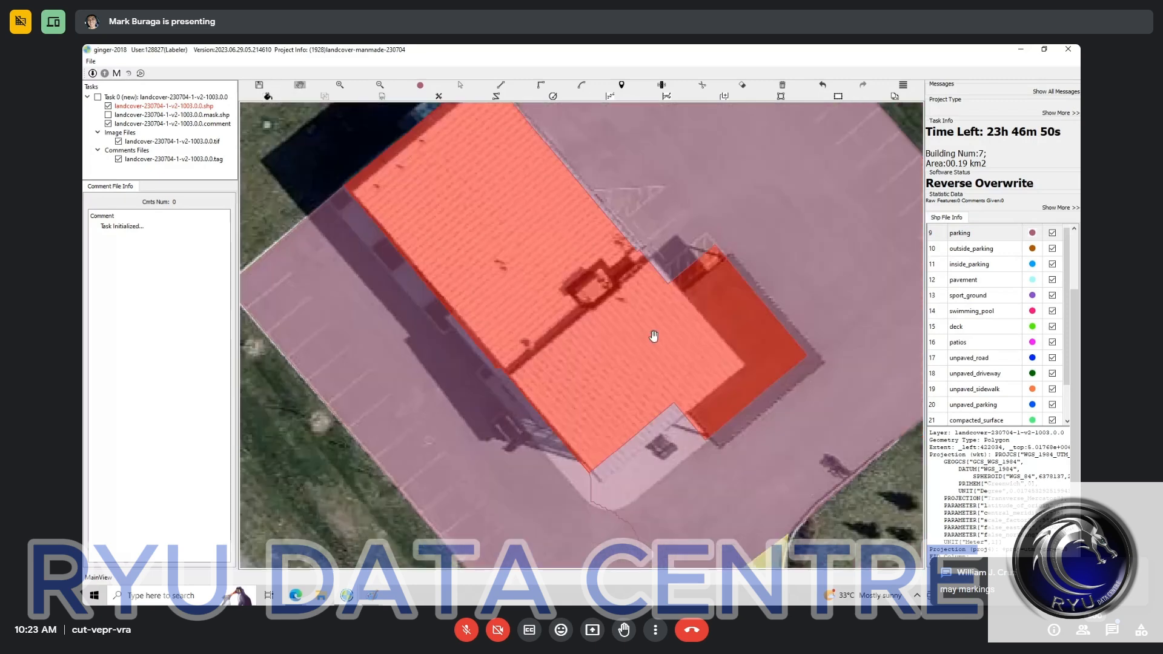
Step: Cut the narrow walkway strip along the building's road-side wall out of the new parking polygon, starting at the building corner
scroll(654, 336, down, 3)
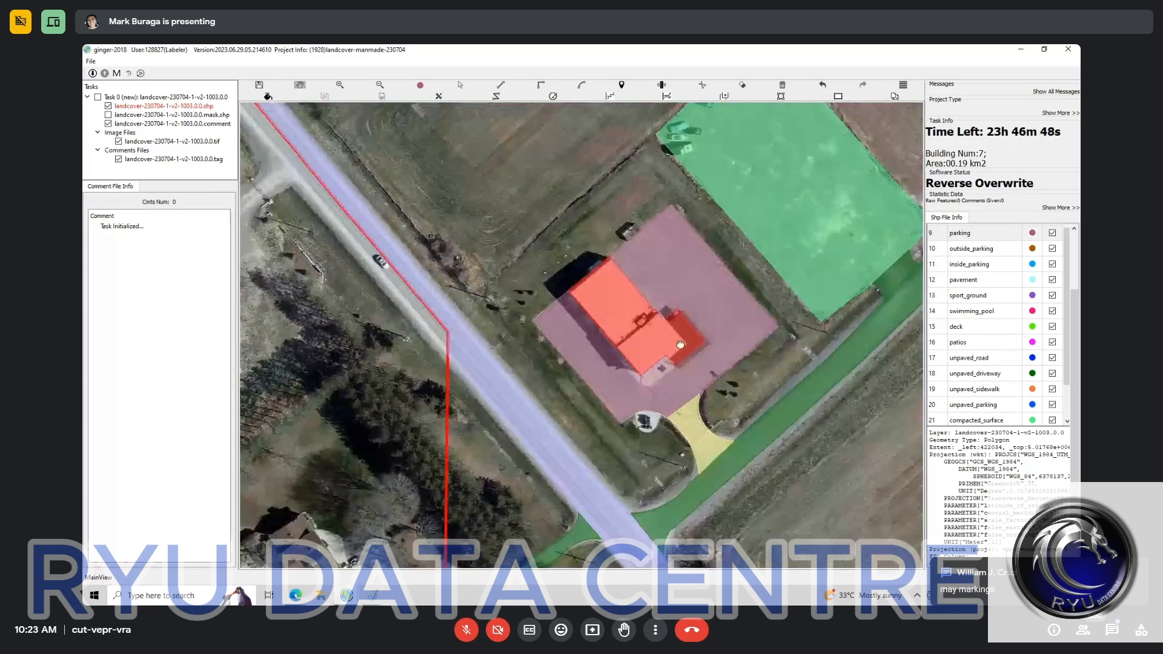
scroll(680, 345, up, 3)
scroll(559, 248, up, 2)
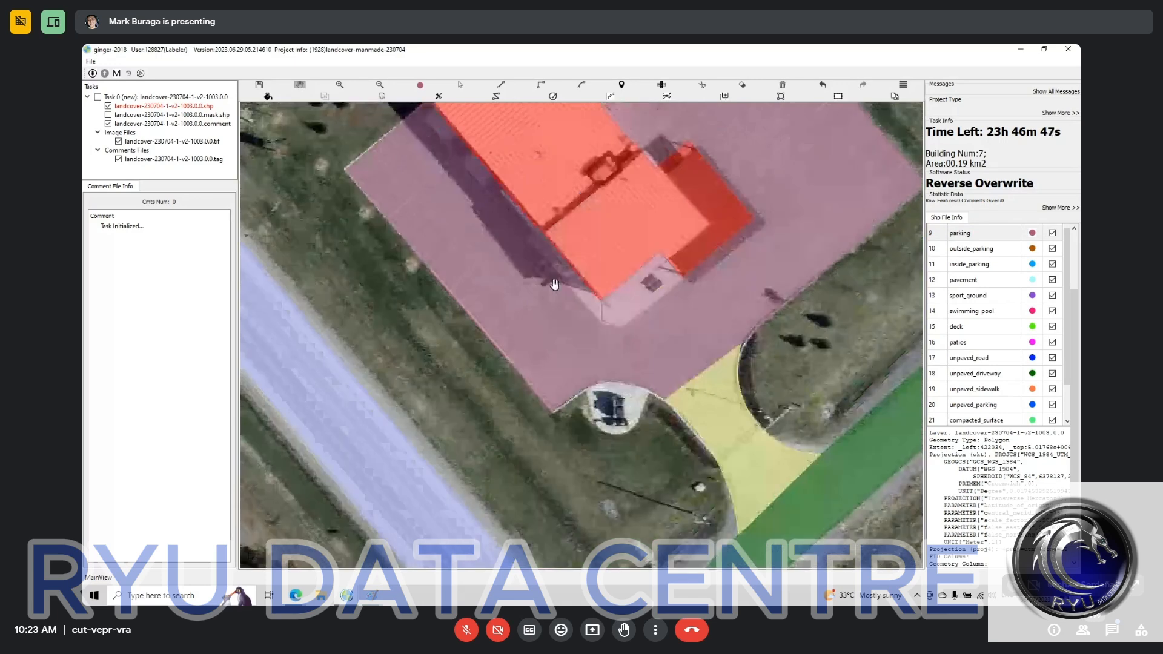
key(space)
drag(641, 325, 770, 465)
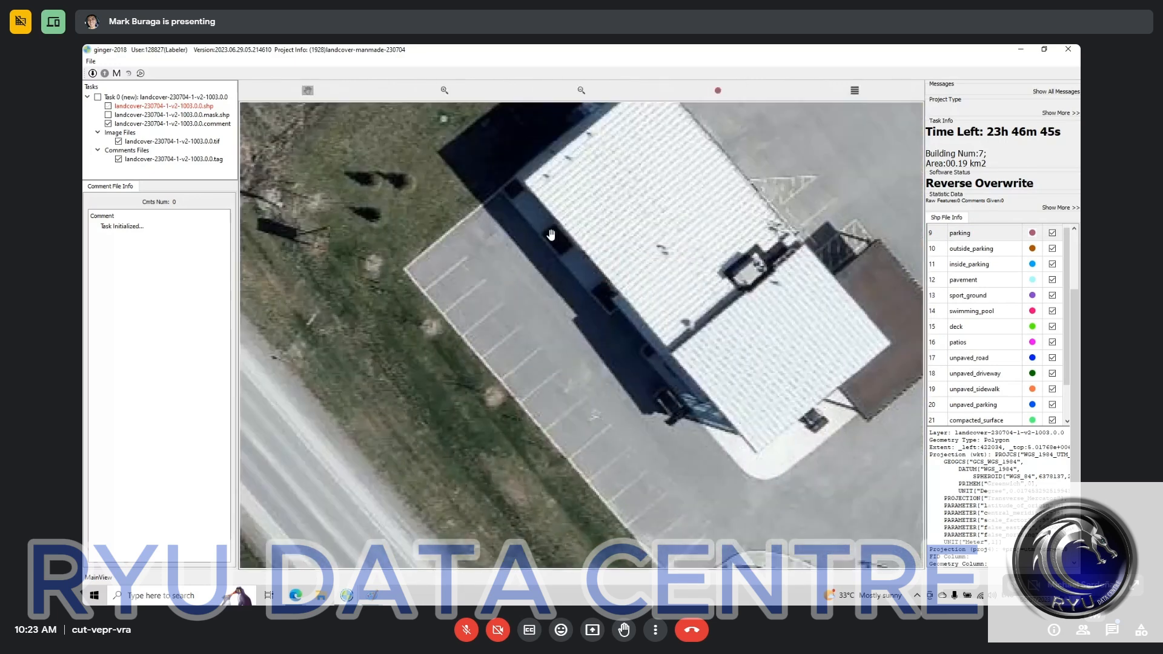
drag(551, 234, 628, 312)
scroll(589, 280, up, 1)
scroll(587, 284, up, 2)
key(space)
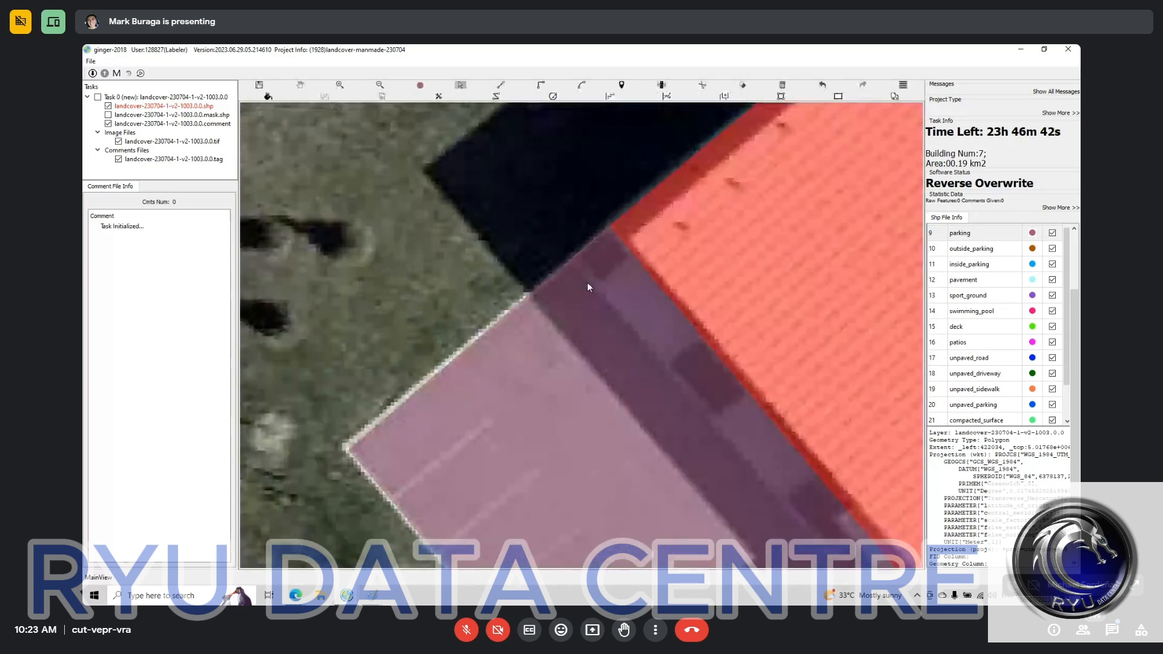
key(c)
click(563, 252)
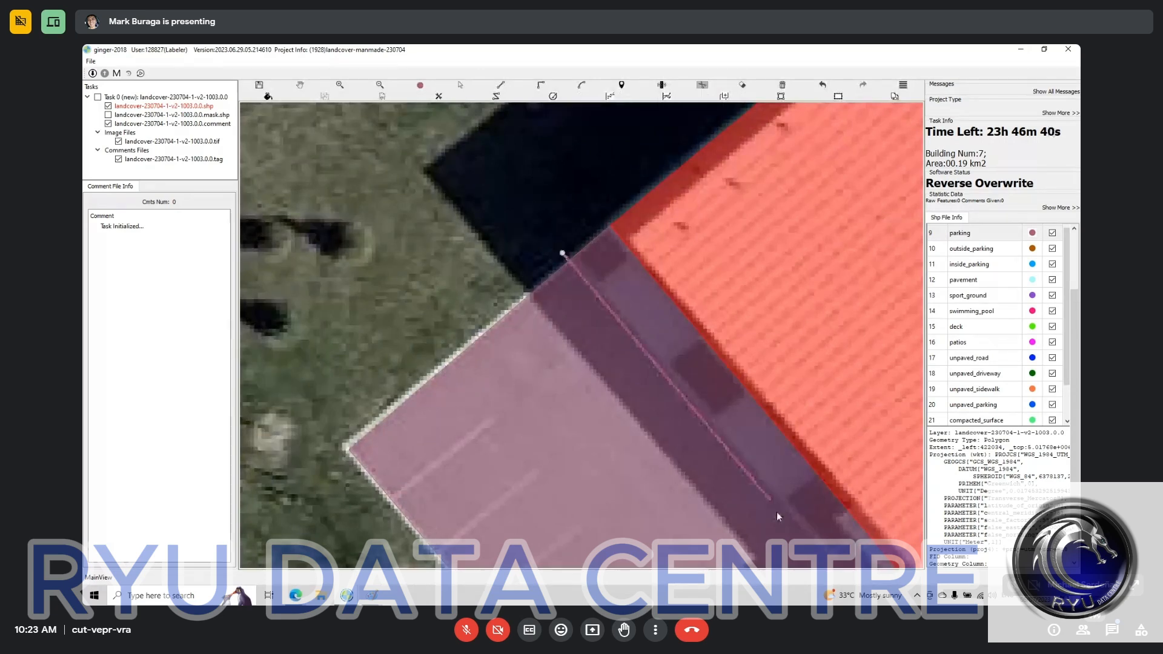
drag(829, 552, 741, 482)
click(749, 487)
double_click(803, 446)
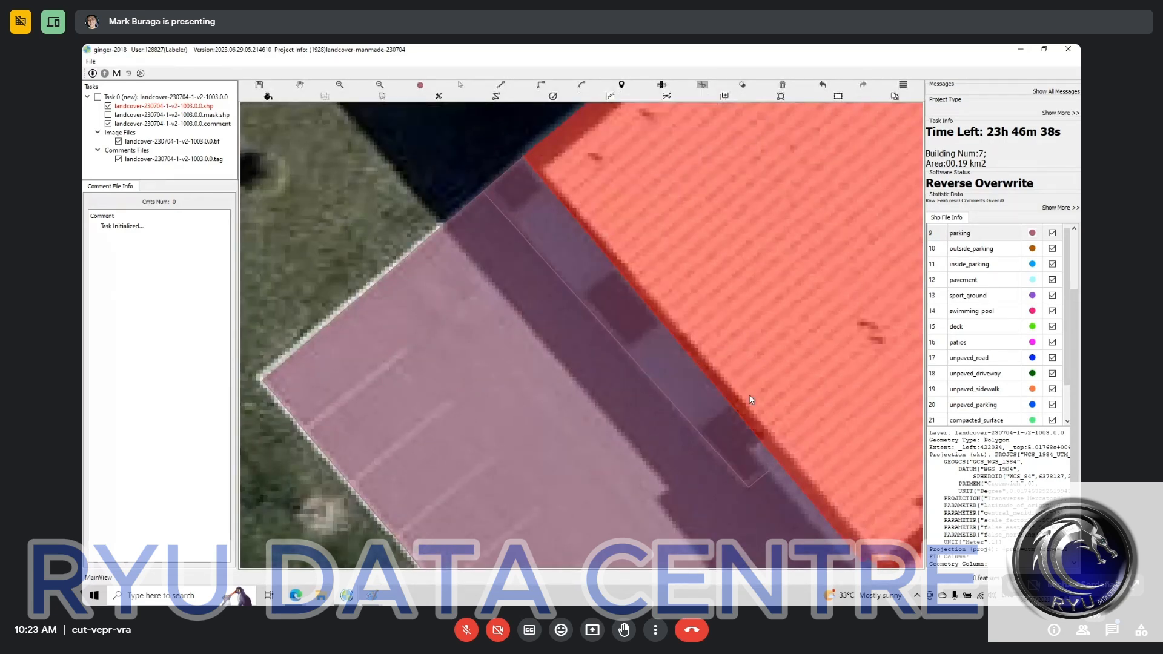
Step: Classify the narrow strip along the building wall as sidewalk
key(s)
click(697, 388)
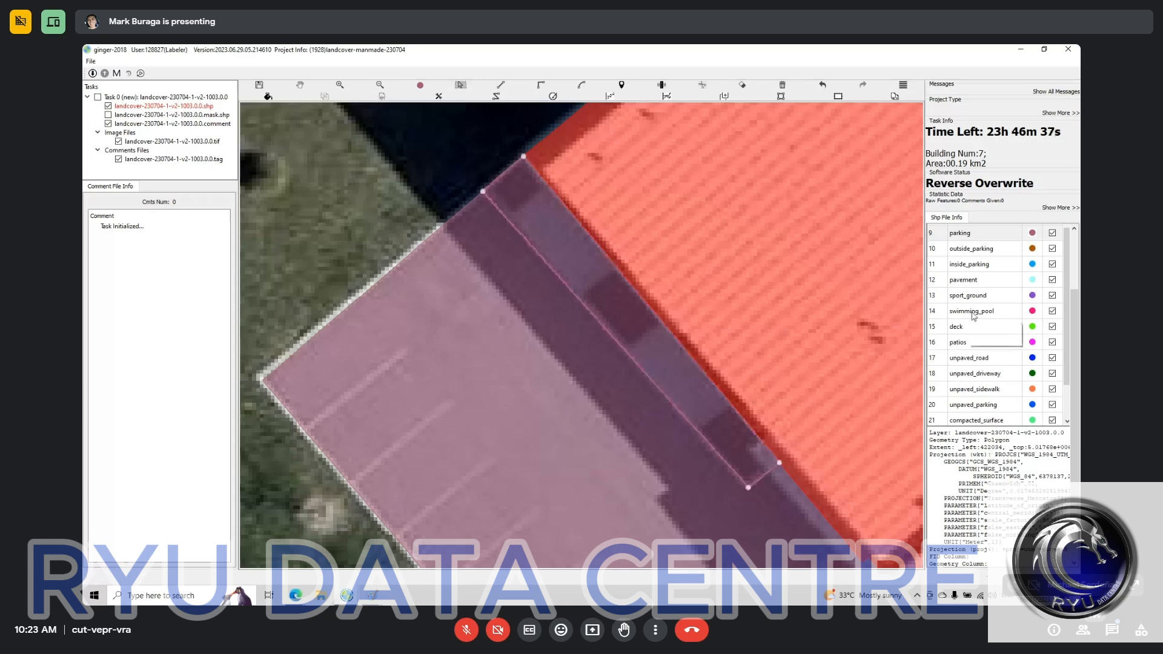
scroll(974, 316, up, 2)
click(976, 311)
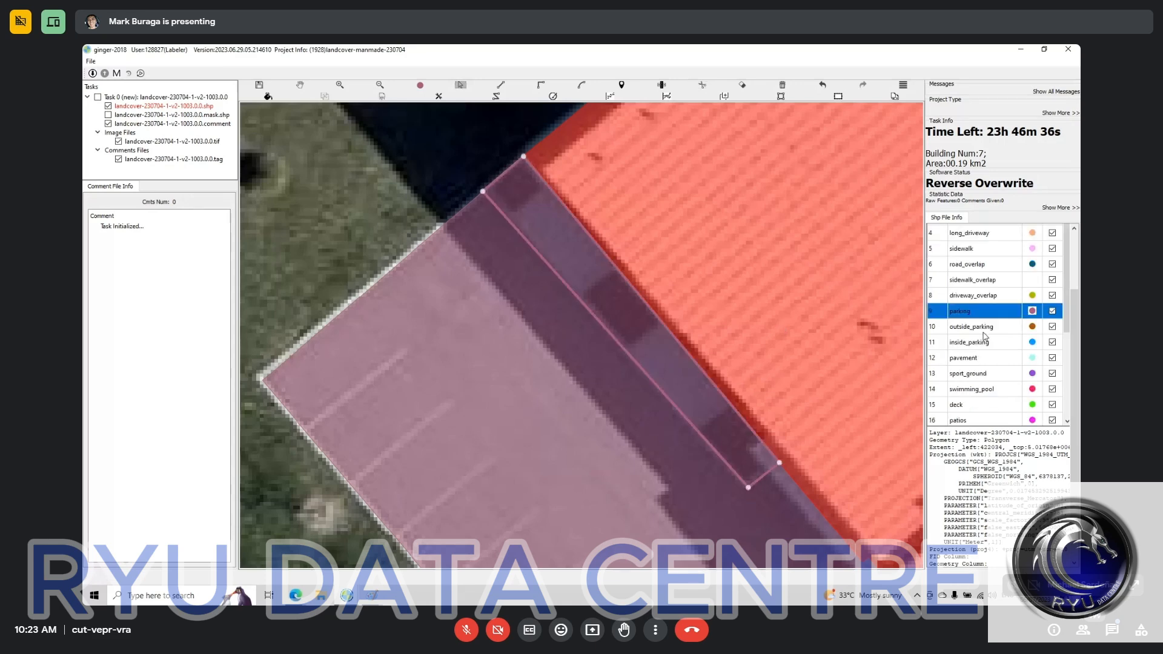
click(966, 249)
Step: Cut the second walkway out of the parking area along the building wall, around the rounded corner and up to the dark-roofed extension
drag(746, 425, 459, 297)
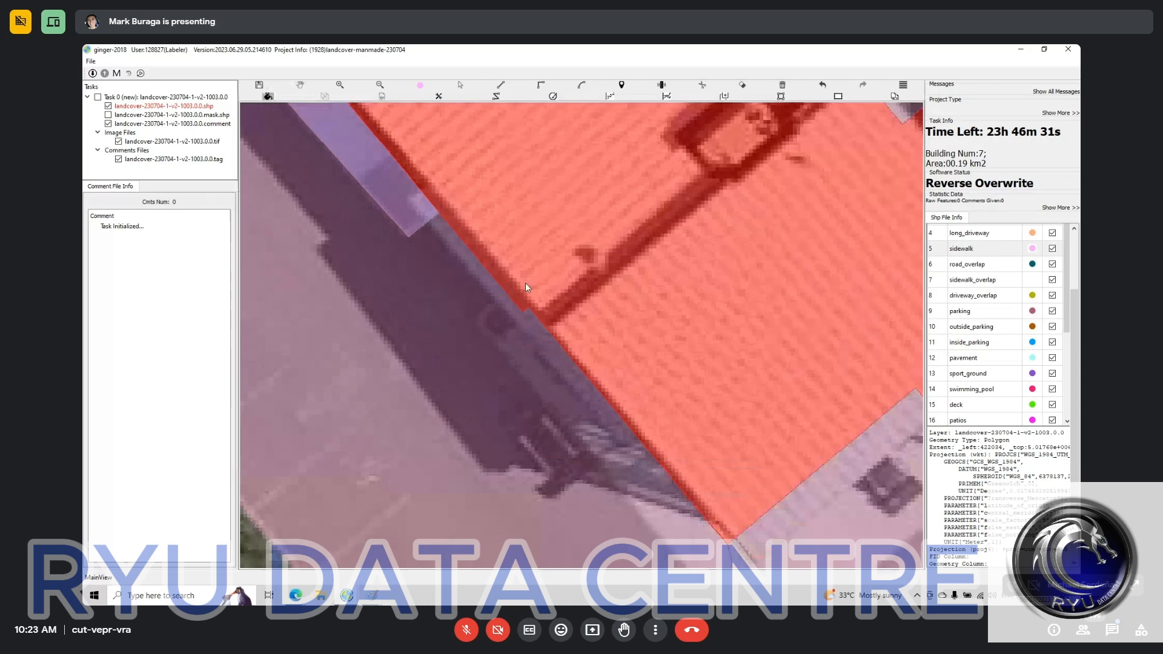
click(477, 321)
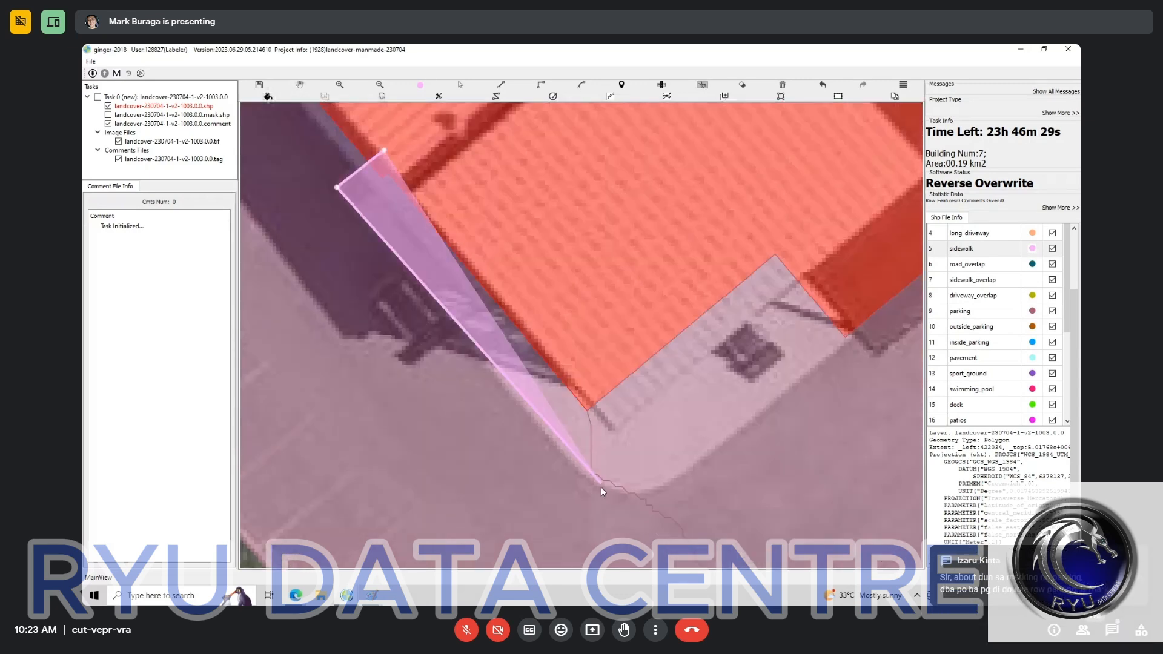
click(601, 487)
click(610, 490)
click(630, 496)
click(671, 485)
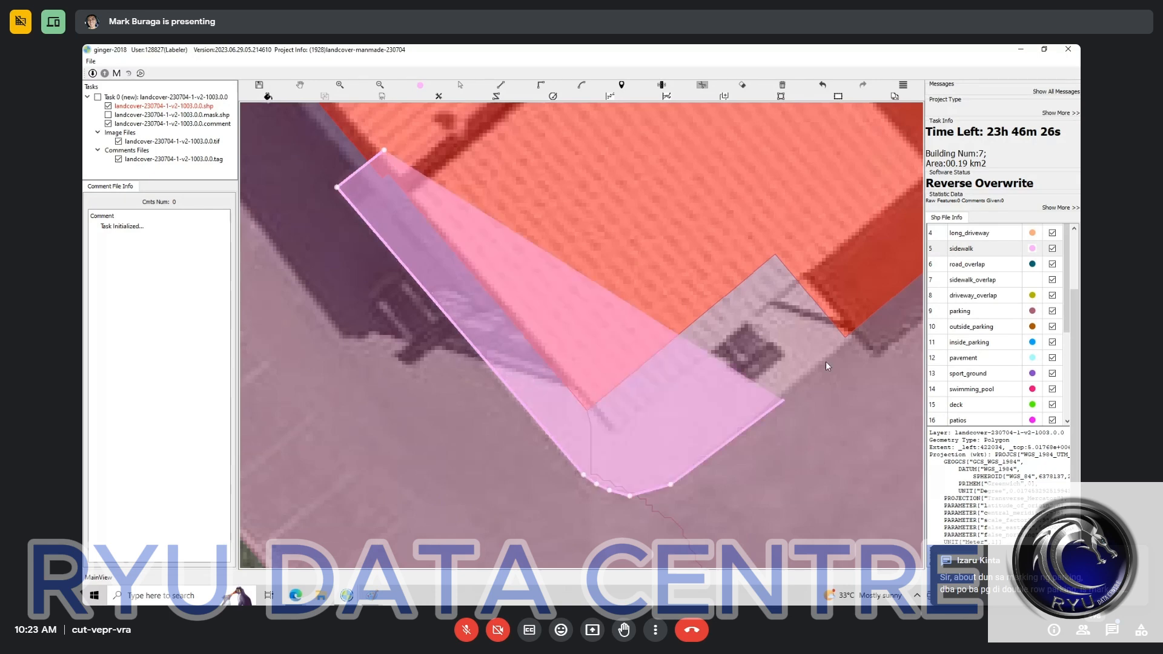
click(846, 338)
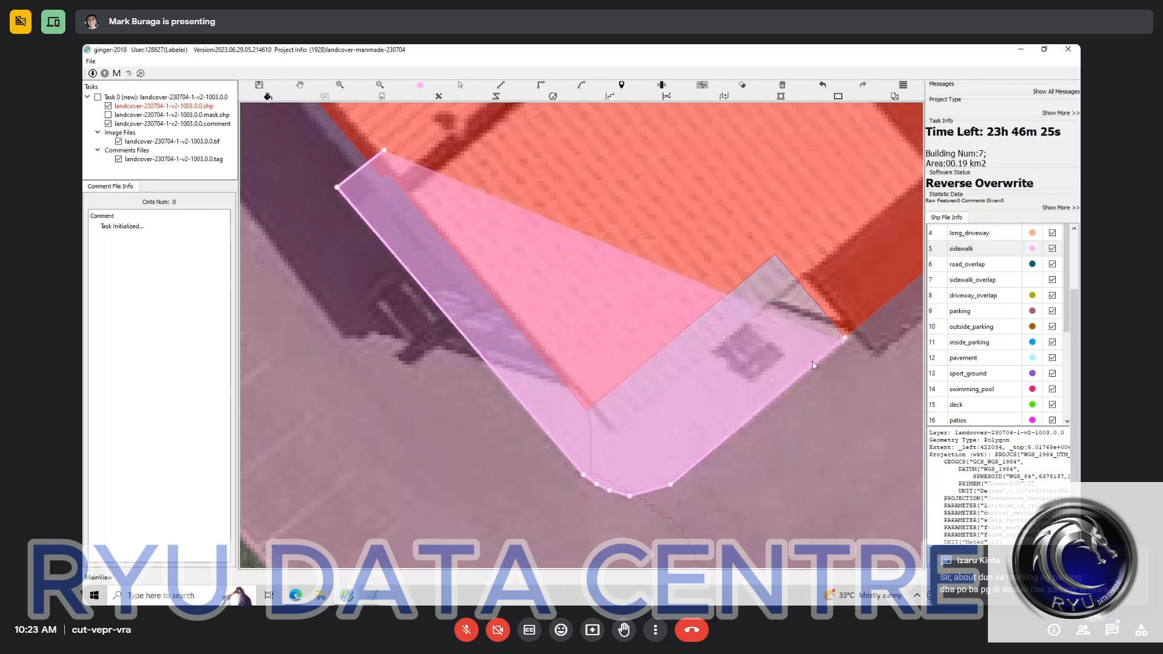
right_click(813, 361)
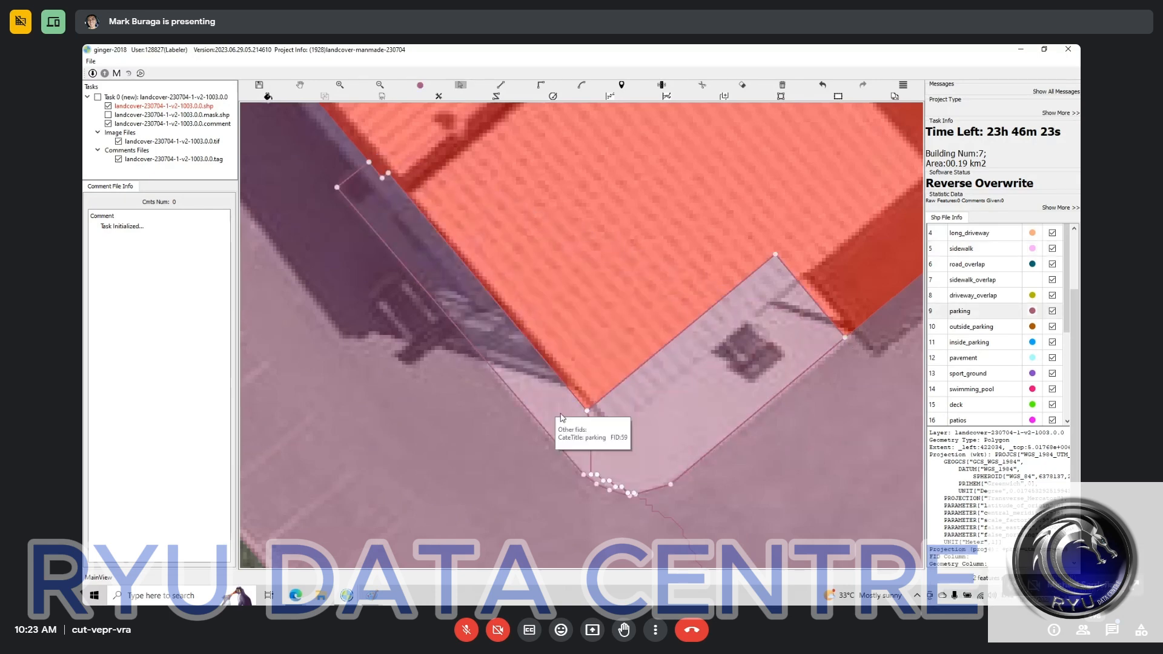
Step: Merge the cut walkway pieces around the building corner and classify them as sidewalk
click(711, 438)
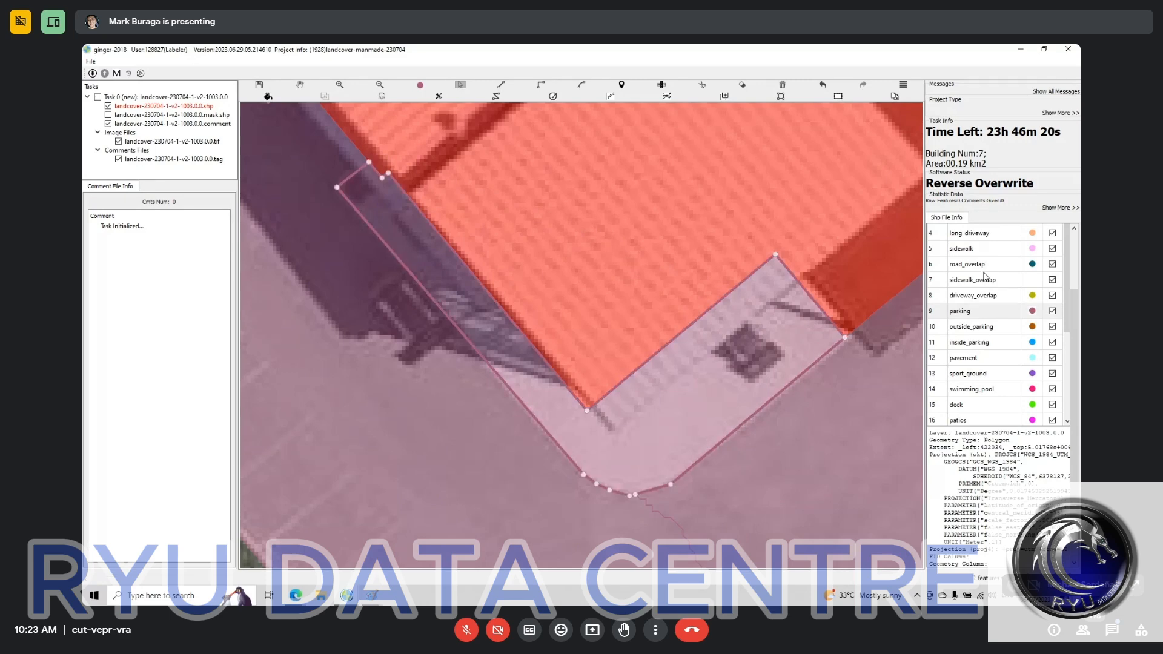
click(976, 249)
Step: Merge the two adjoining parking polygons around the building into one, keeping the driveway separate
drag(869, 228, 794, 146)
scroll(672, 375, down, 3)
drag(616, 358, 708, 348)
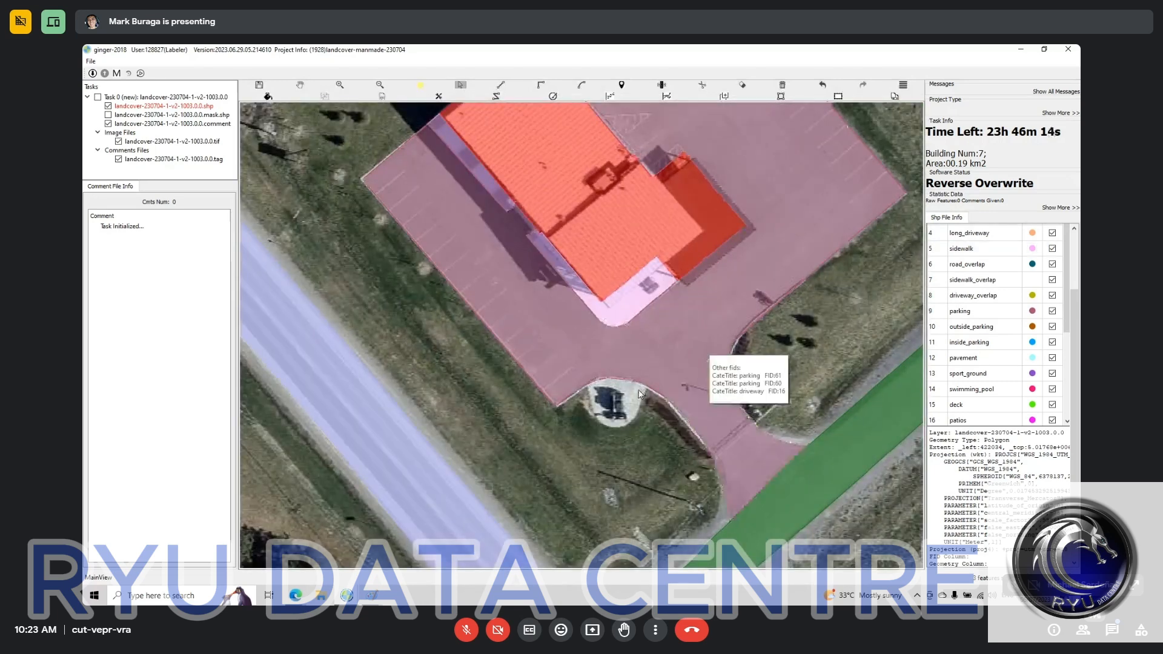
drag(599, 354, 653, 366)
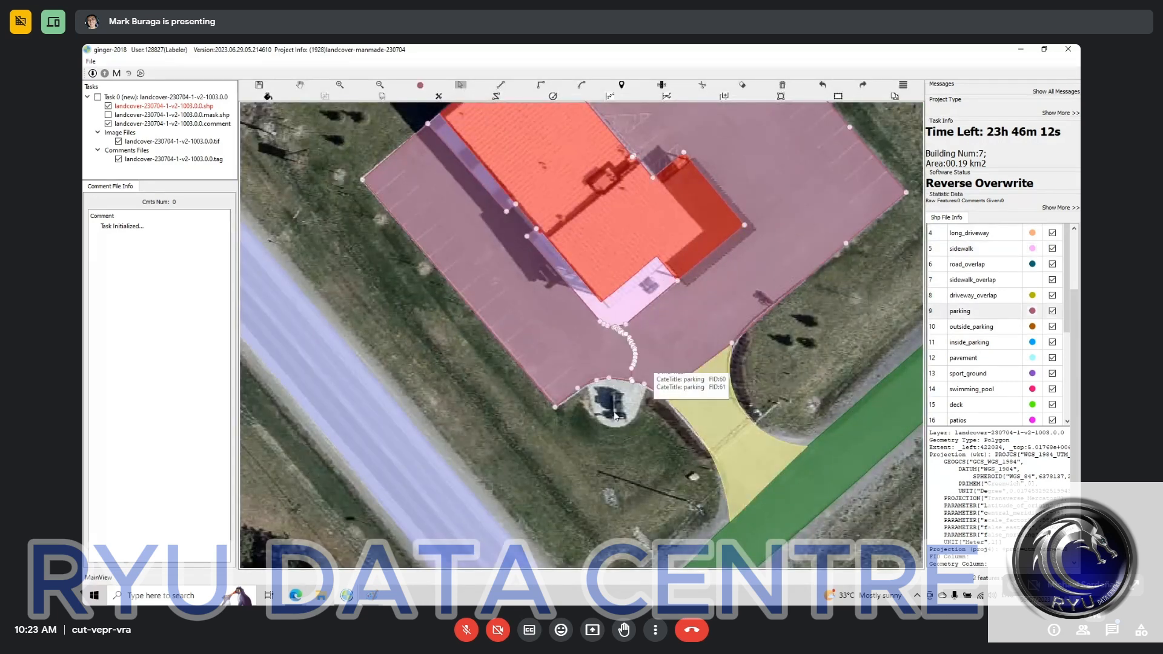
Step: Draw a pavement polygon over the round pad bordering the parking area
scroll(615, 413, up, 5)
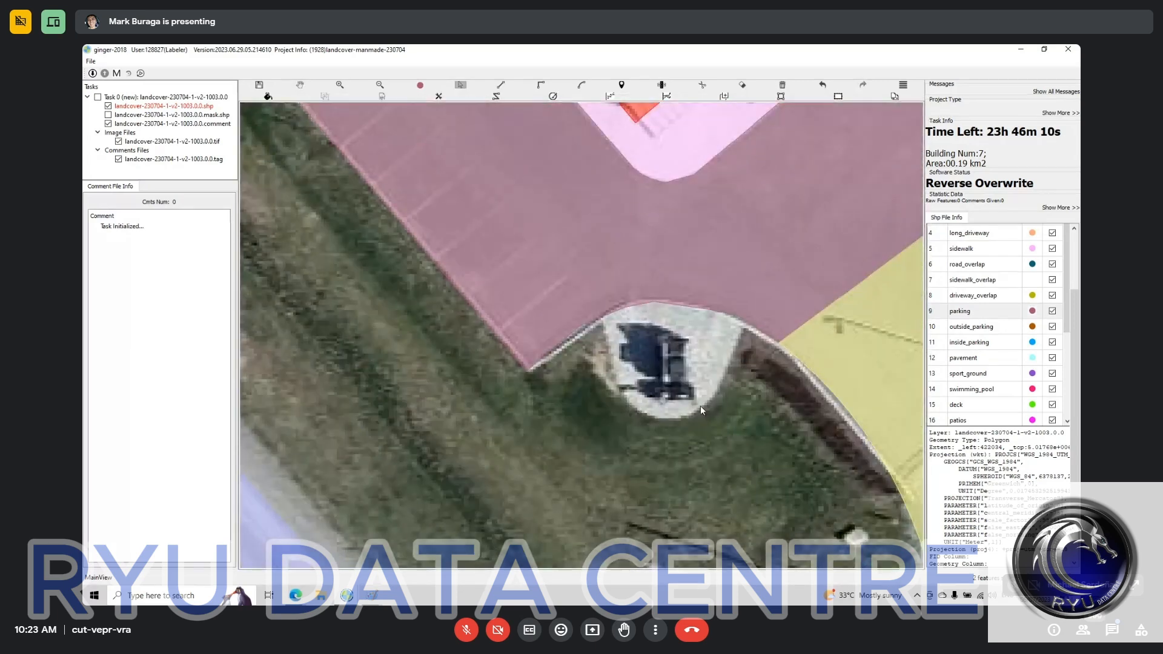
key(f)
click(983, 358)
mouse_move(598, 311)
mouse_down()
mouse_move(624, 391)
mouse_move(668, 419)
mouse_move(709, 404)
mouse_move(756, 307)
mouse_up()
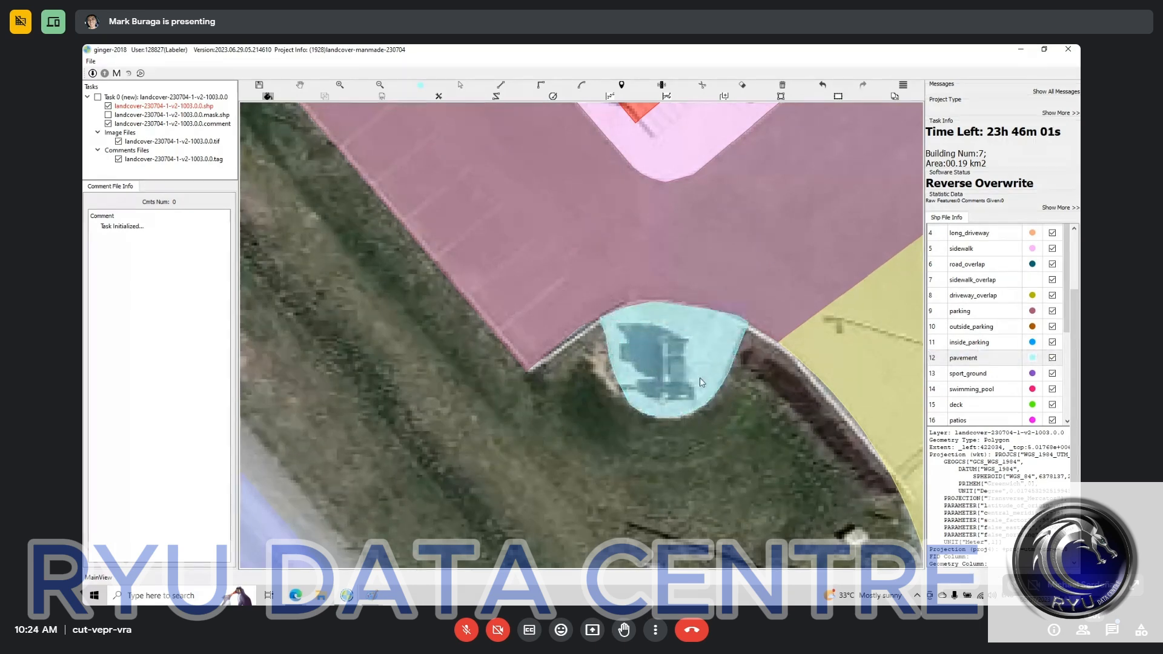
Step: Reclassify the triangular exposed_bedrock polygon at the task's southern boundary as compacted_surface
scroll(700, 377, down, 3)
scroll(701, 398, down, 2)
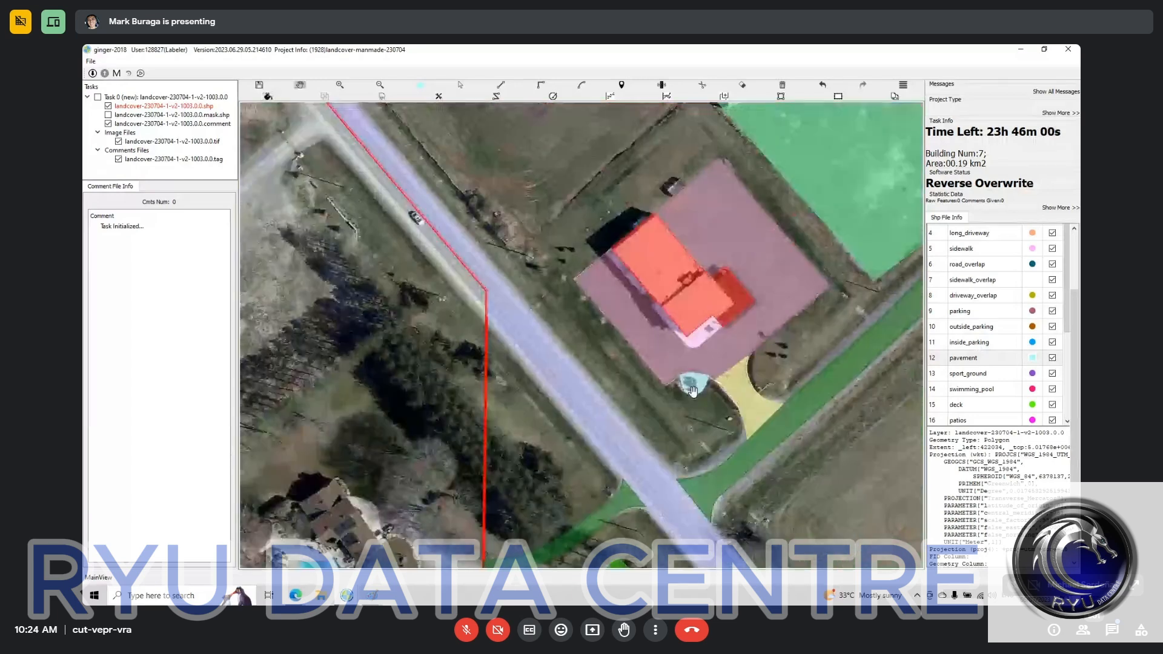
scroll(694, 391, down, 2)
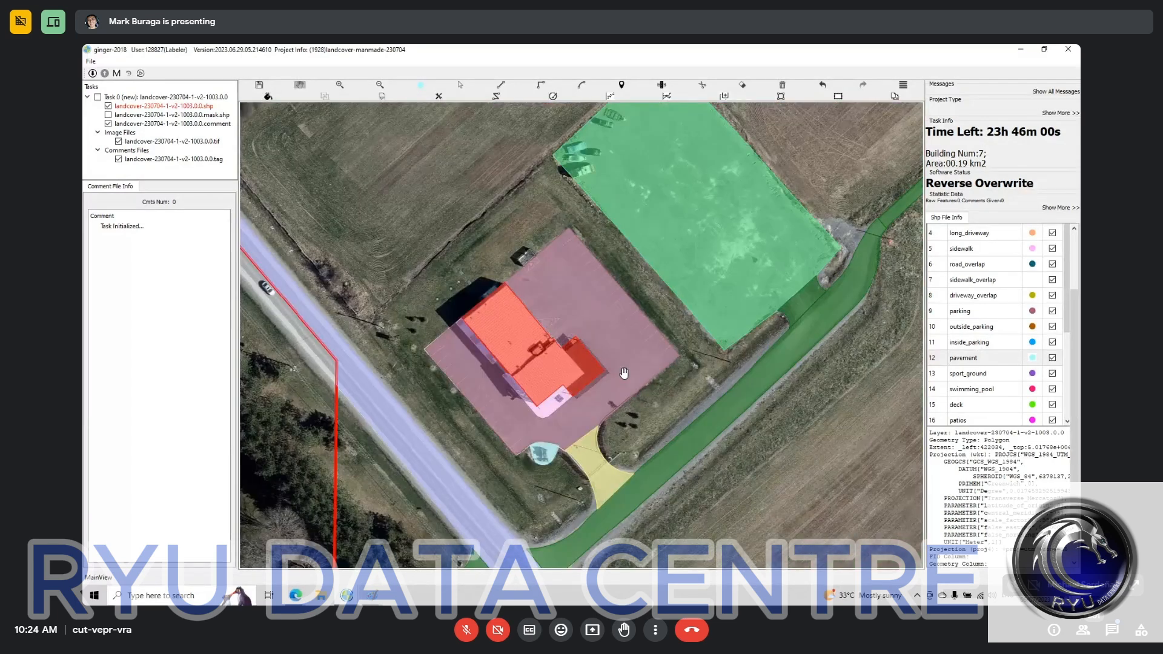
drag(624, 372, 484, 196)
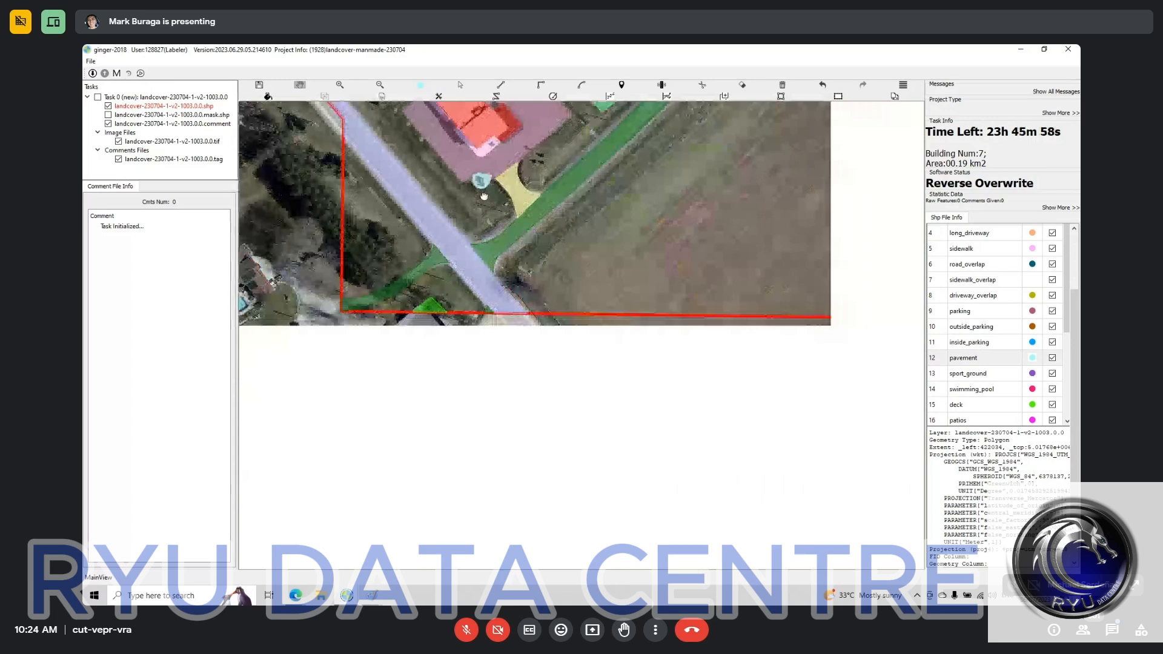
scroll(455, 304, up, 5)
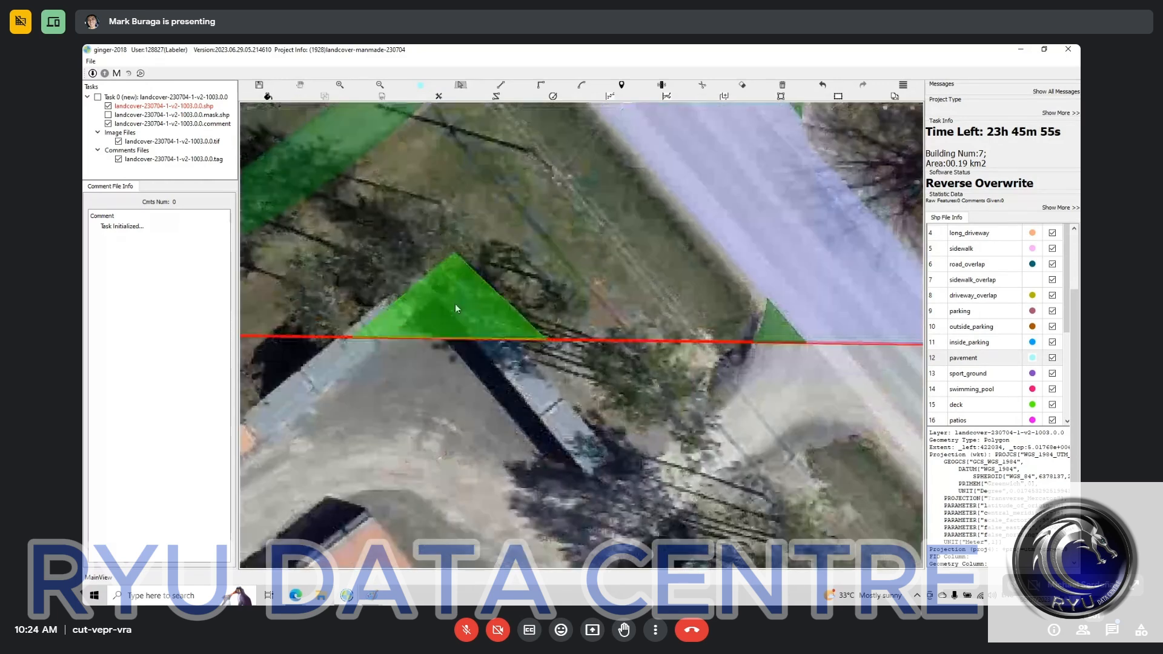
click(455, 309)
scroll(972, 319, down, 2)
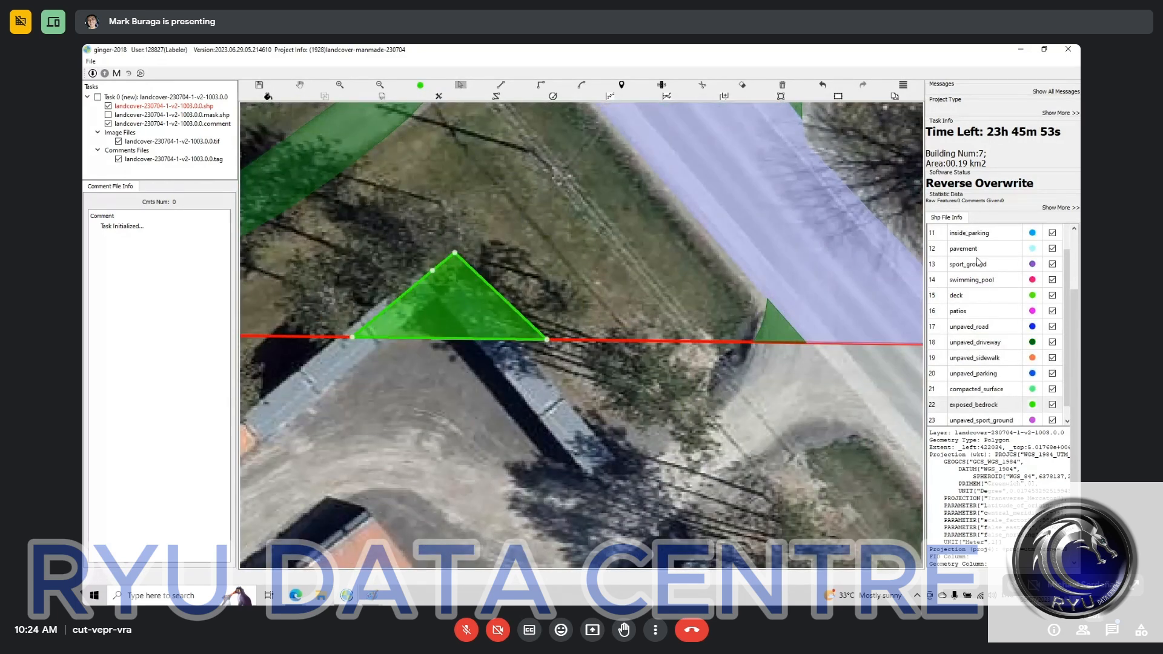
Step: Examine the small unpaved_driveway polygon at the southern boundary and the labels across the surrounding task area
drag(442, 435, 239, 448)
click(563, 332)
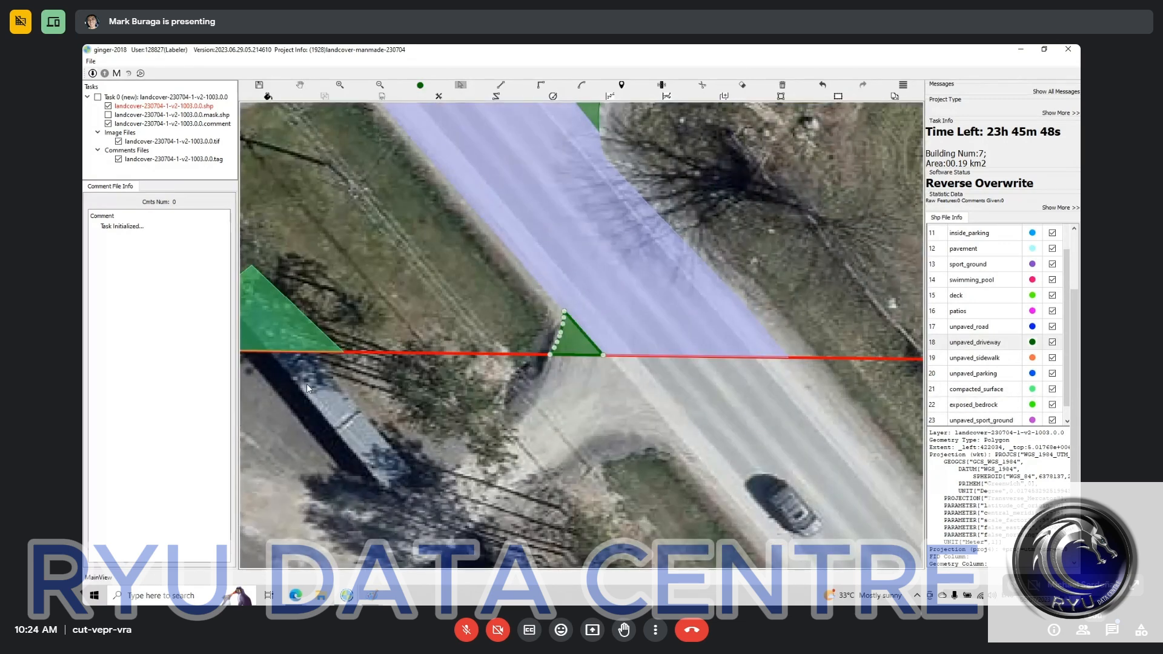
scroll(307, 384, down, 2)
drag(317, 277, 628, 401)
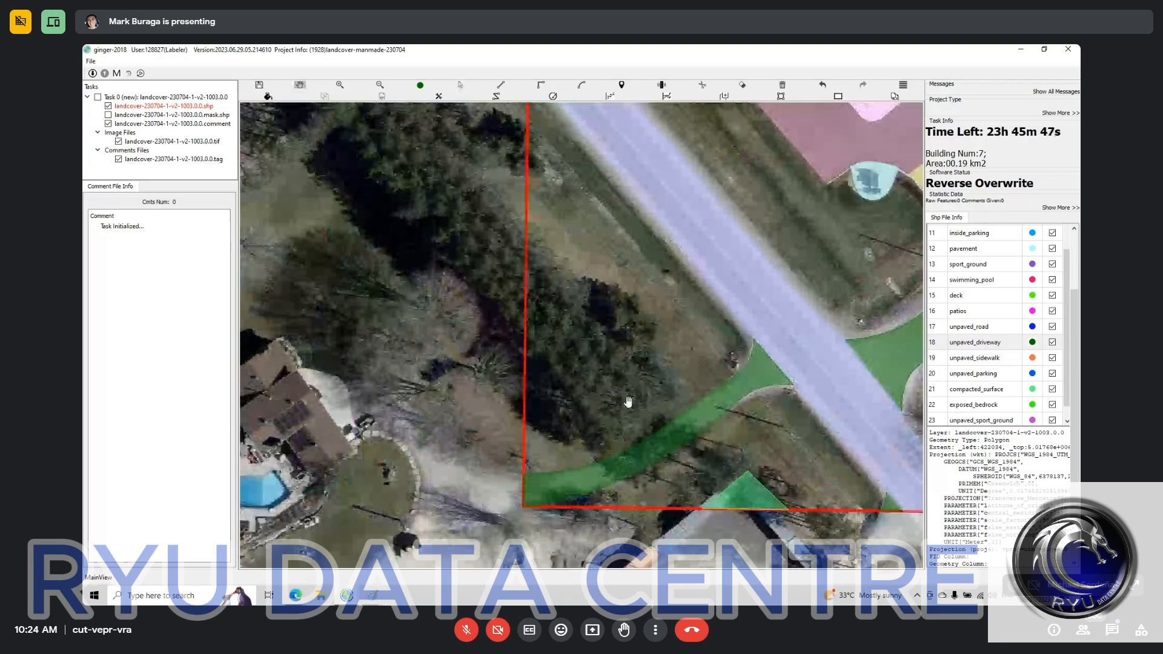
drag(575, 453, 548, 211)
scroll(533, 360, down, 3)
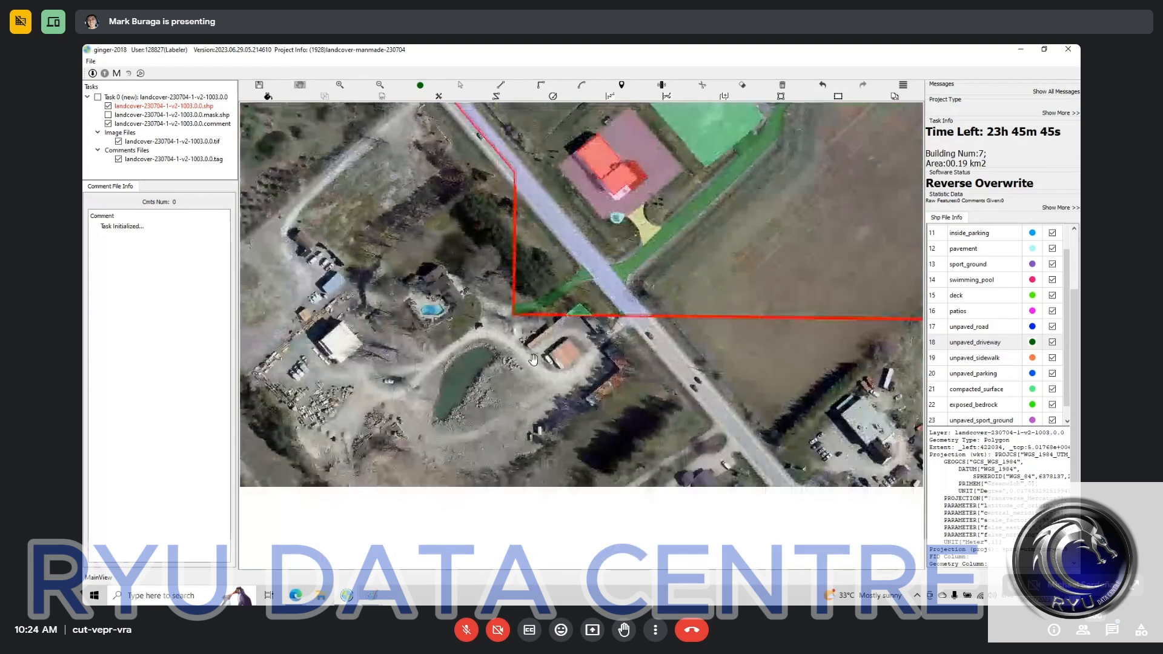
scroll(585, 303, up, 3)
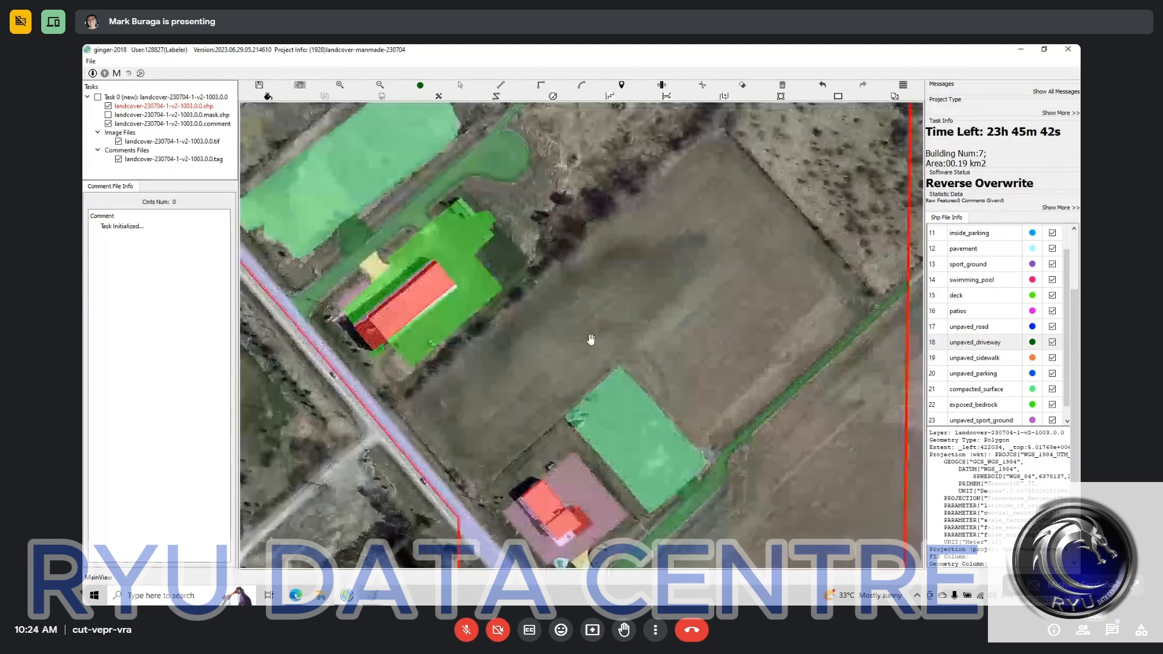
Step: Select the exposed_bedrock polygon around the long building and compare its northern and eastern edges with the bare imagery
scroll(591, 340, down, 3)
scroll(532, 330, up, 1)
key(s)
click(531, 330)
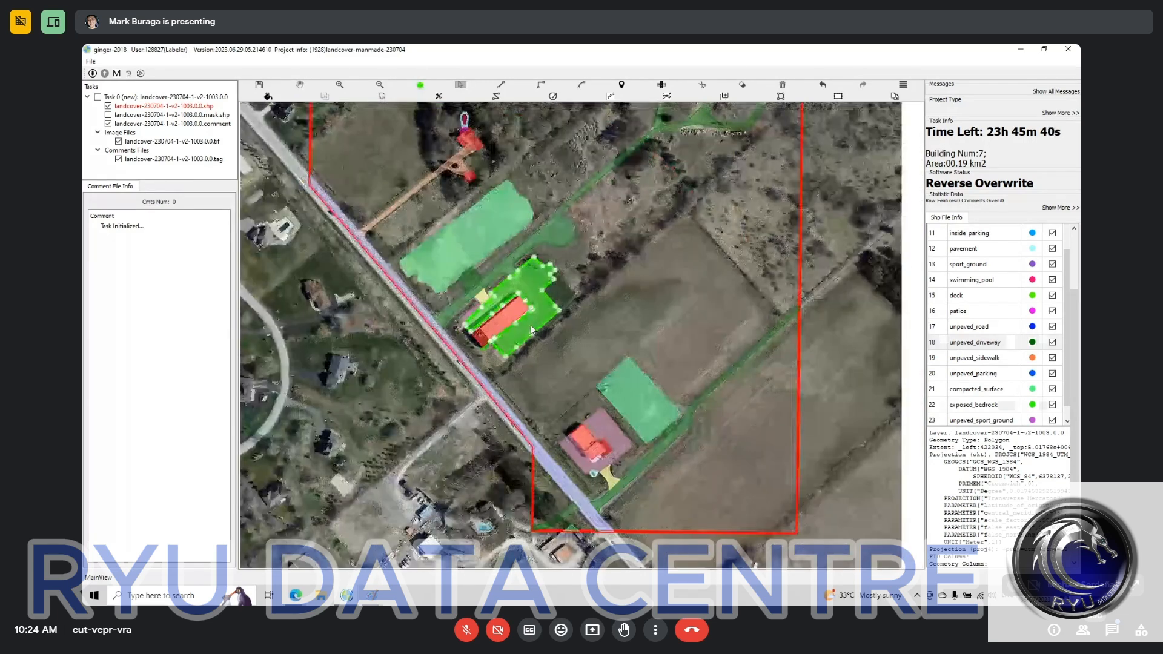
scroll(657, 430, up, 3)
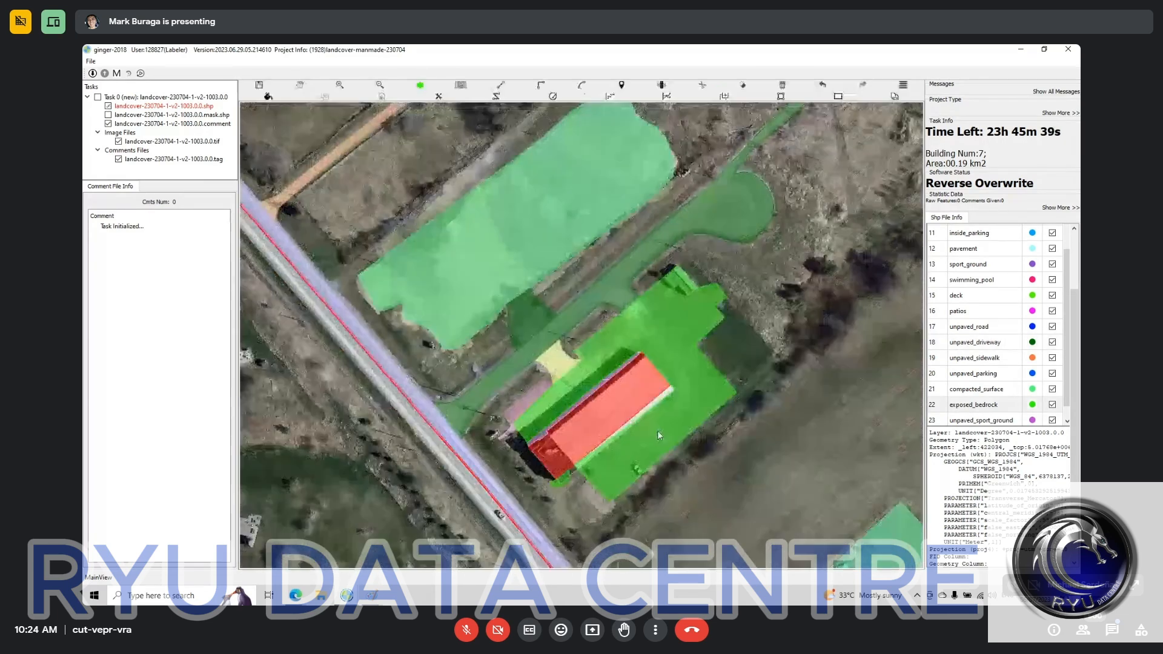
key(space)
key(space)
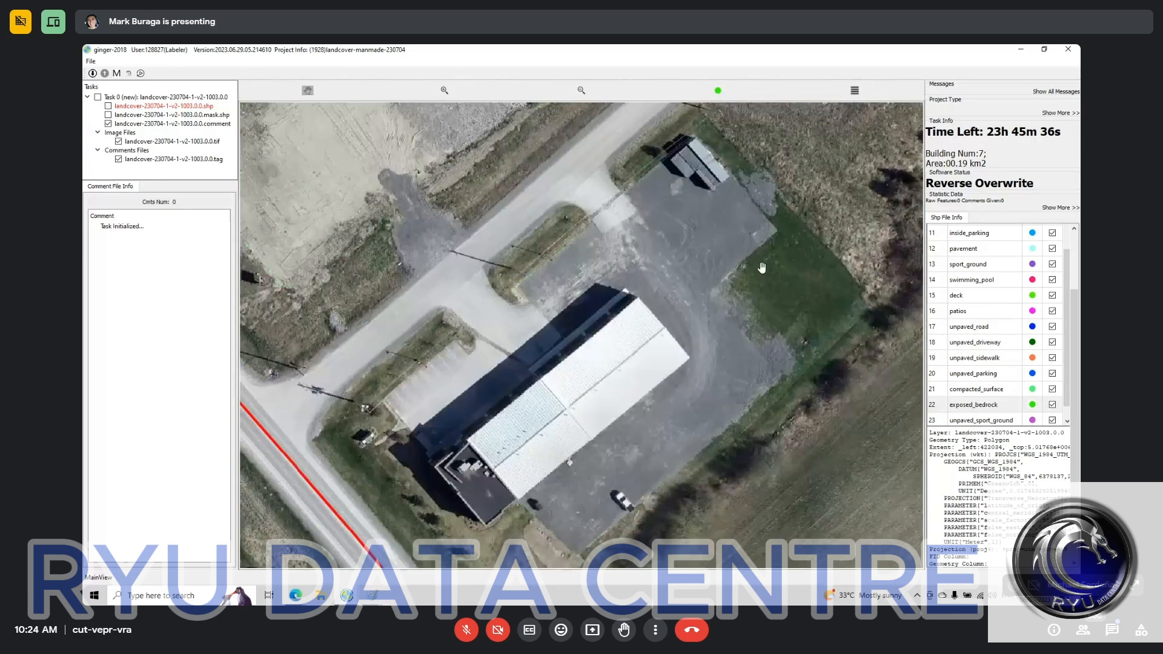
key(space)
drag(747, 199, 639, 346)
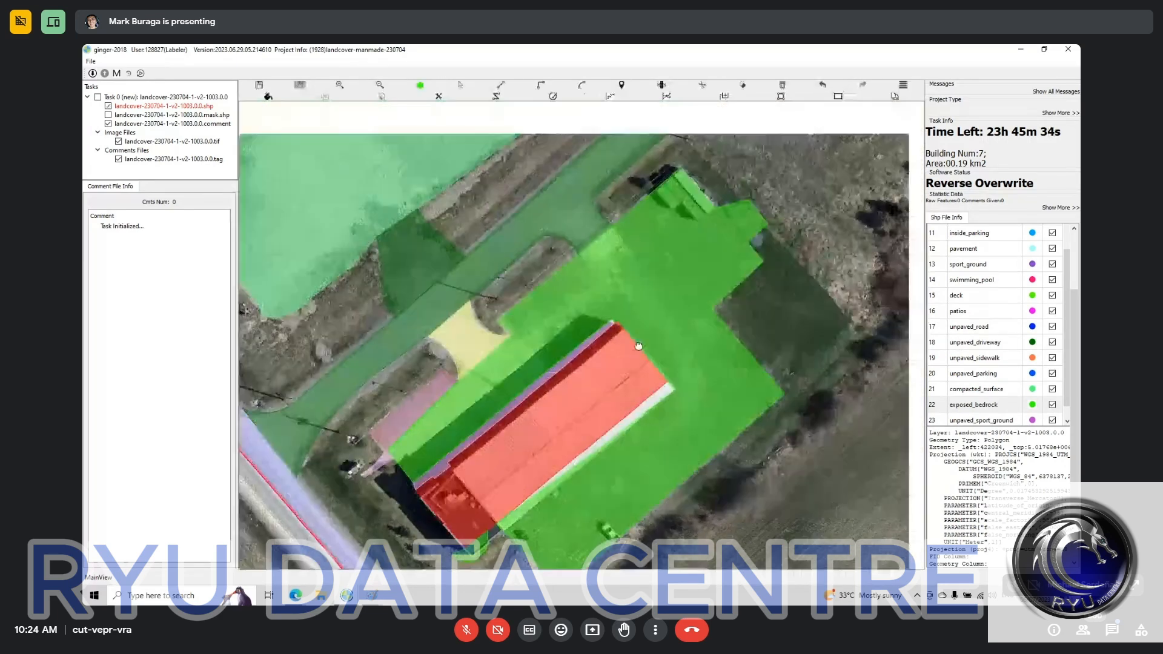
key(space)
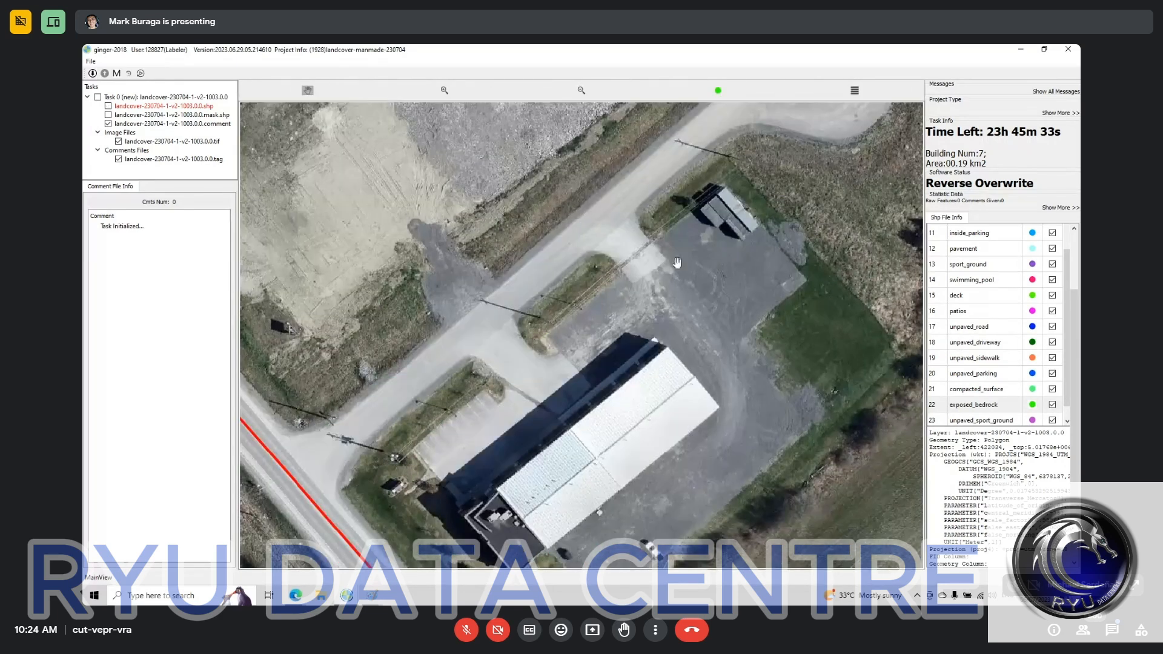
drag(678, 262, 617, 374)
Step: Cut the small gravel patch beyond the northeast edge, beside the shed, off the exposed_bedrock polygon
key(space)
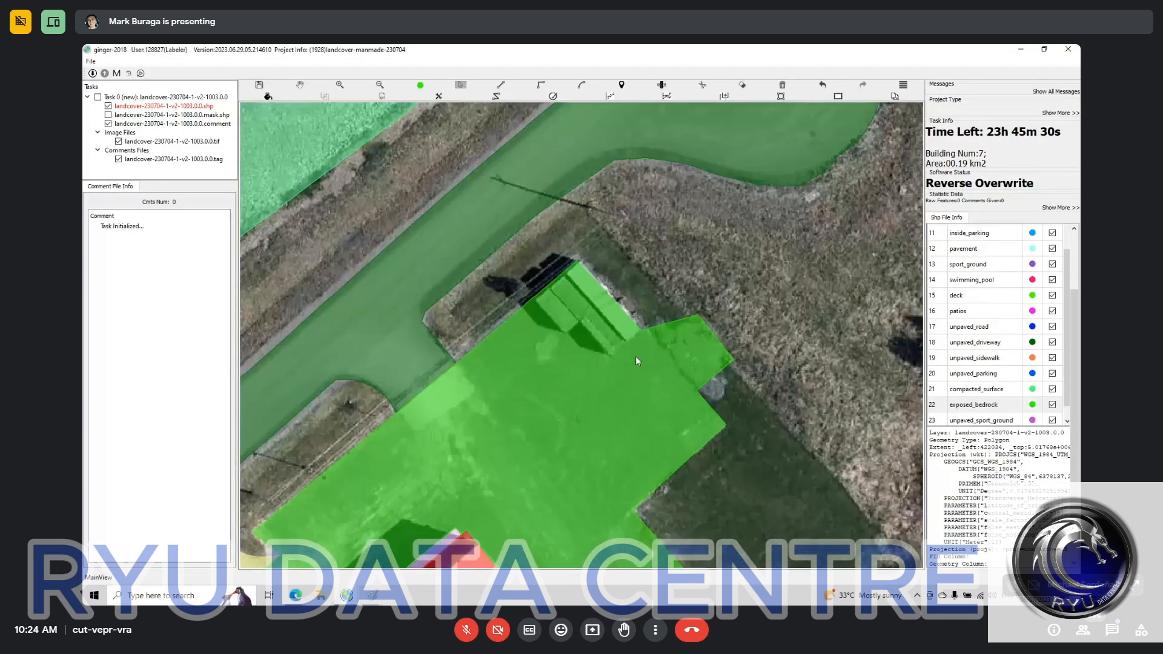
key(c)
click(641, 331)
click(696, 394)
key(space)
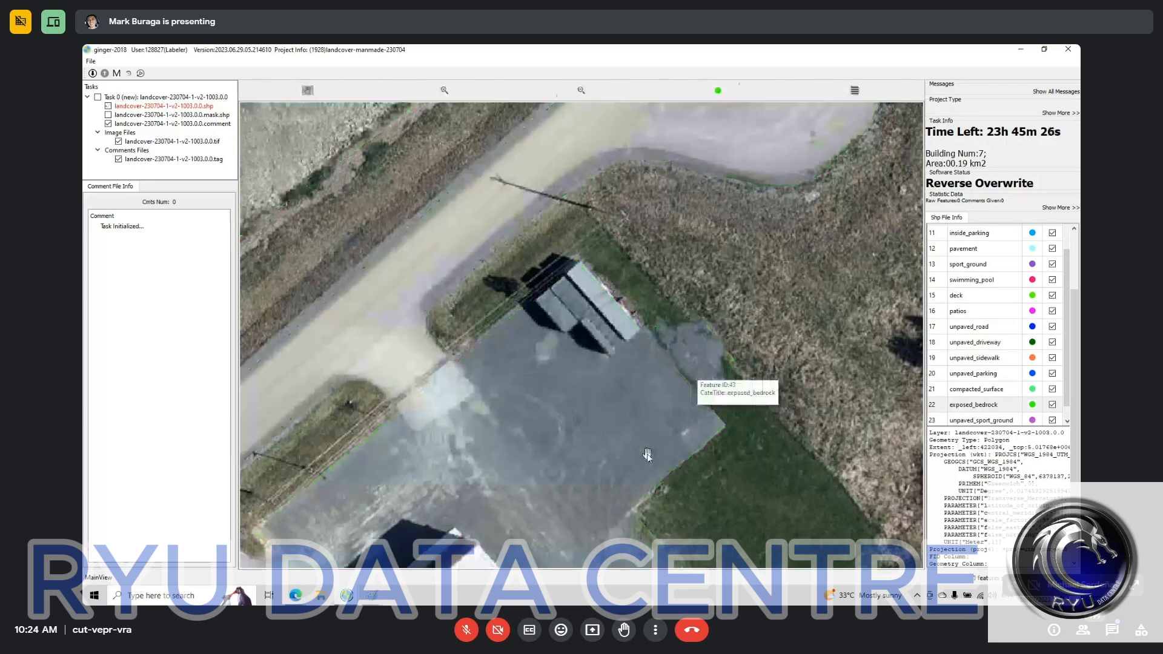
Step: Reclassify the exposed_bedrock polygon surrounding the long building as parking
key(space)
key(space)
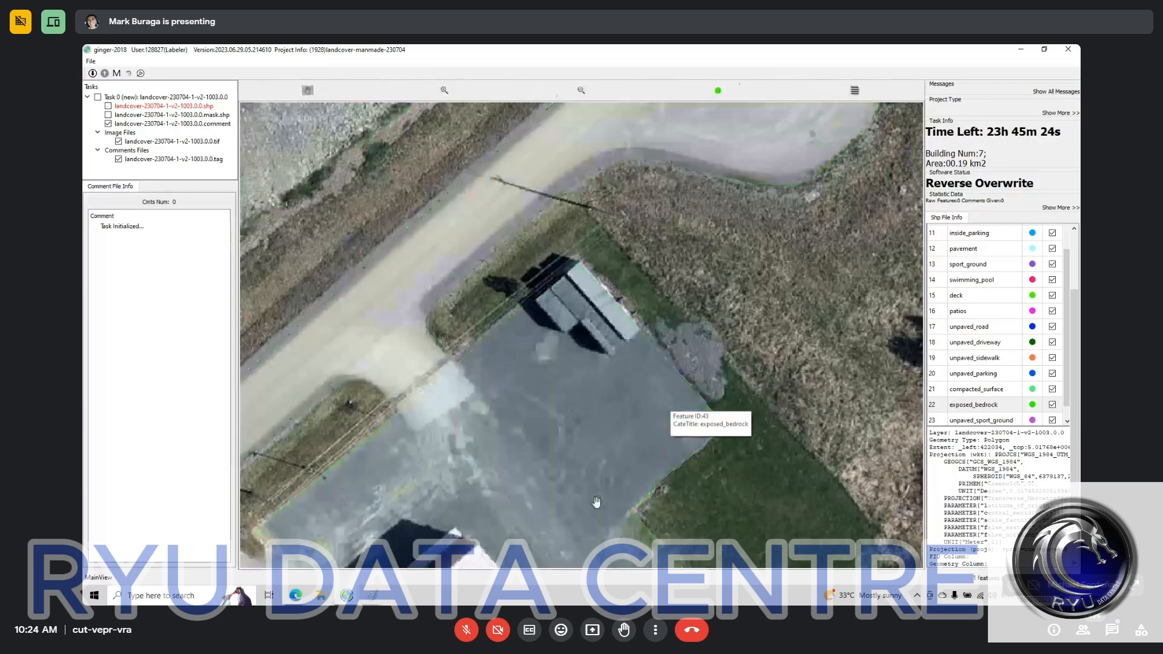
key(space)
drag(529, 561, 666, 298)
scroll(666, 312, down, 2)
scroll(669, 328, down, 1)
key(space)
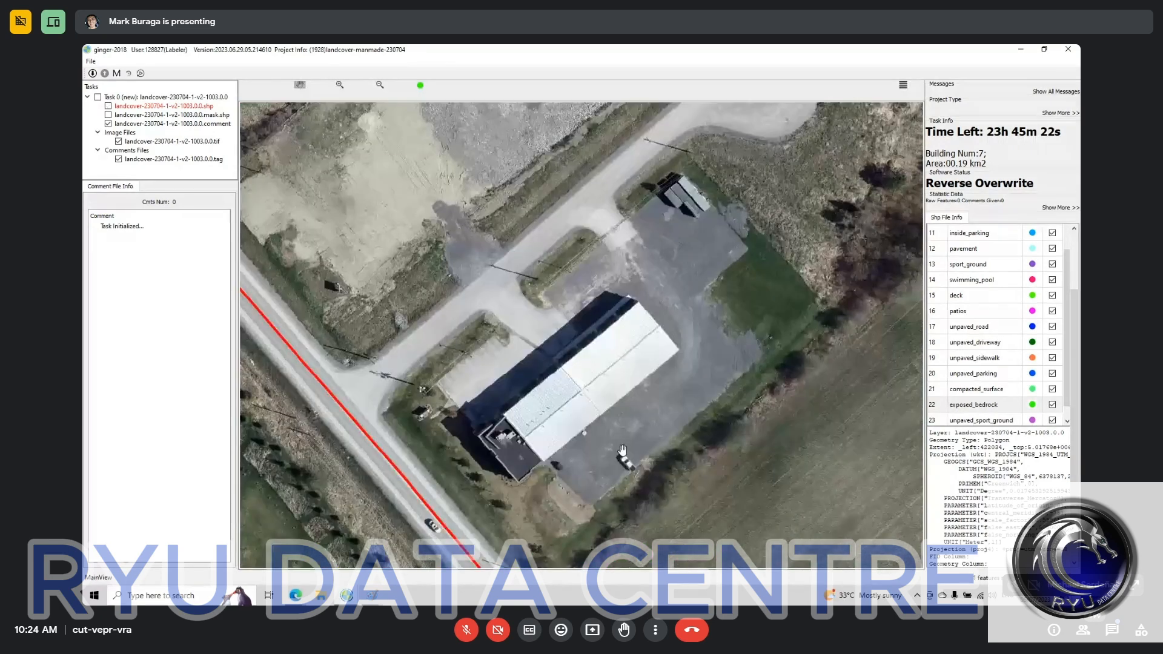
scroll(519, 481, up, 2)
key(space)
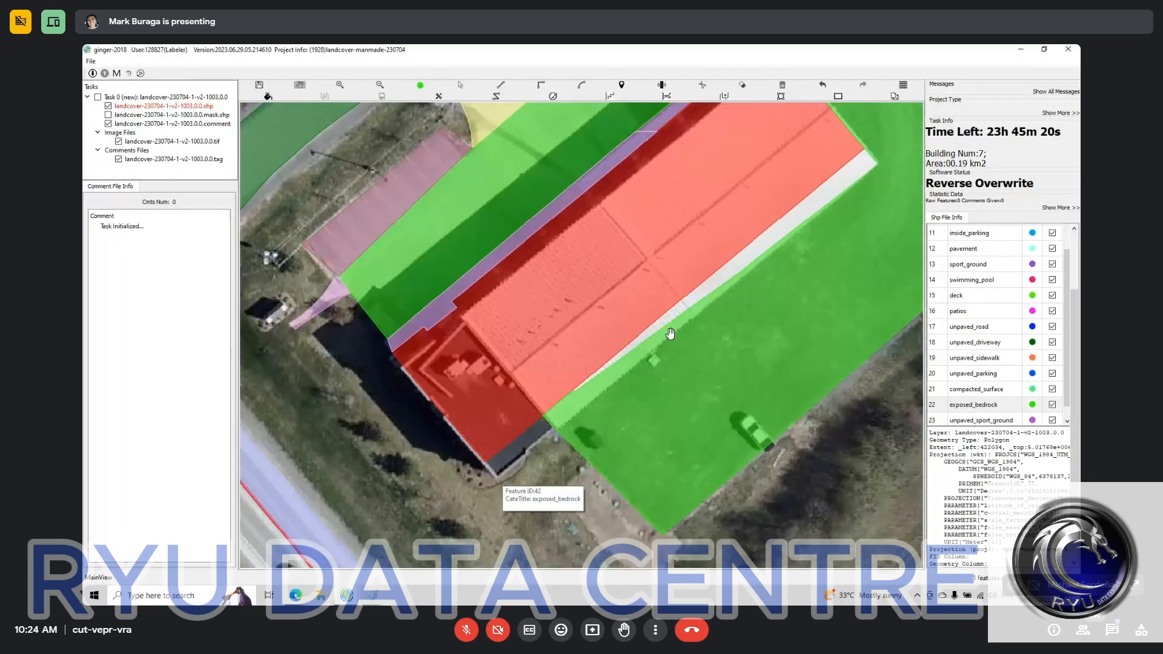
drag(670, 333, 567, 506)
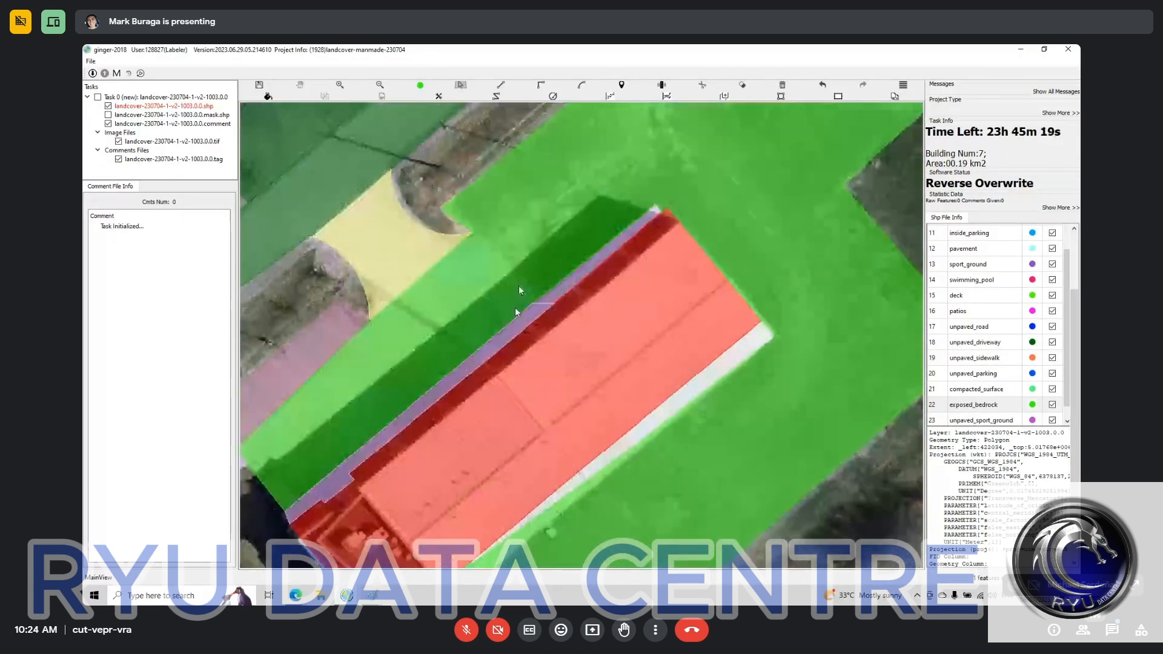
click(519, 290)
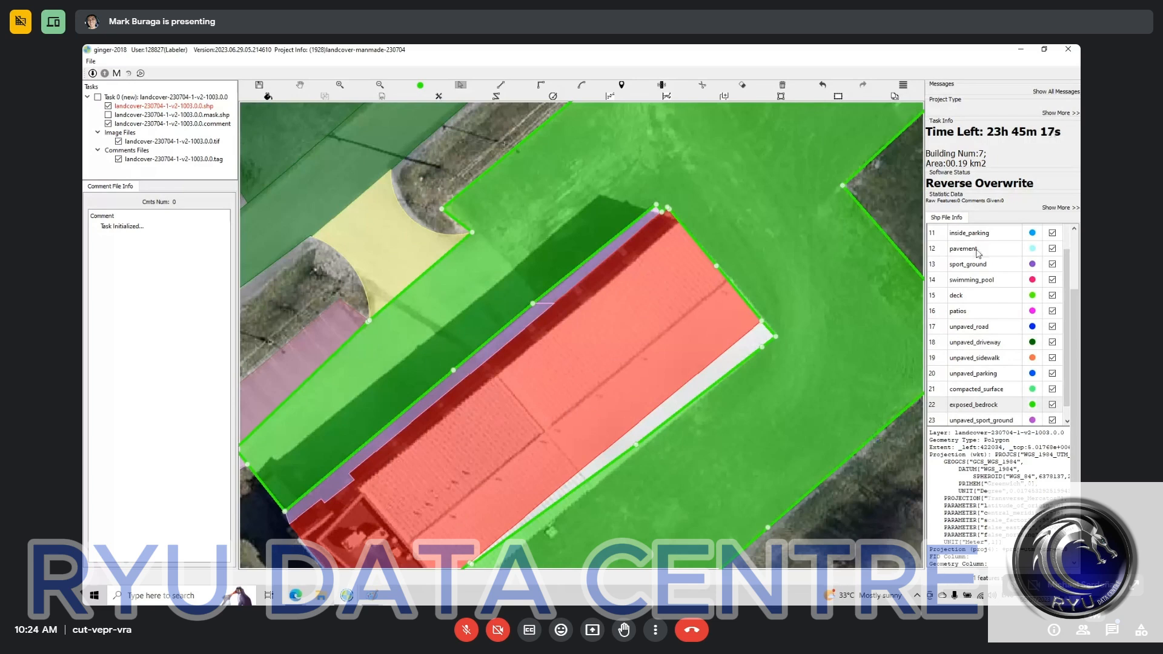
scroll(985, 257, up, 3)
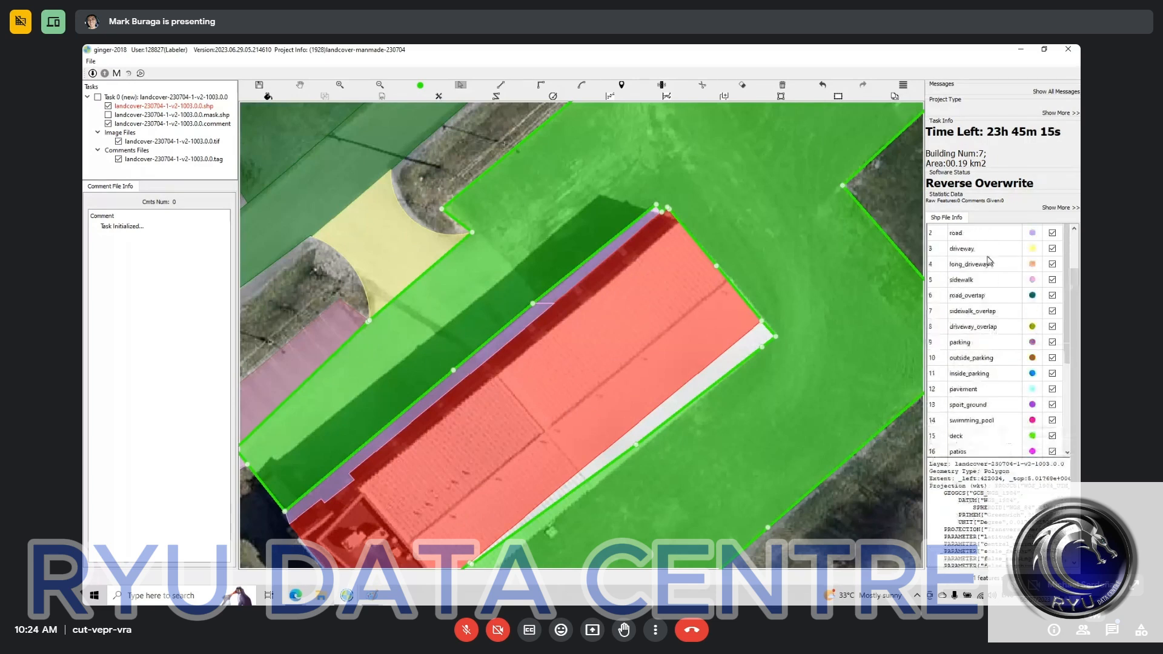
scroll(989, 262, up, 2)
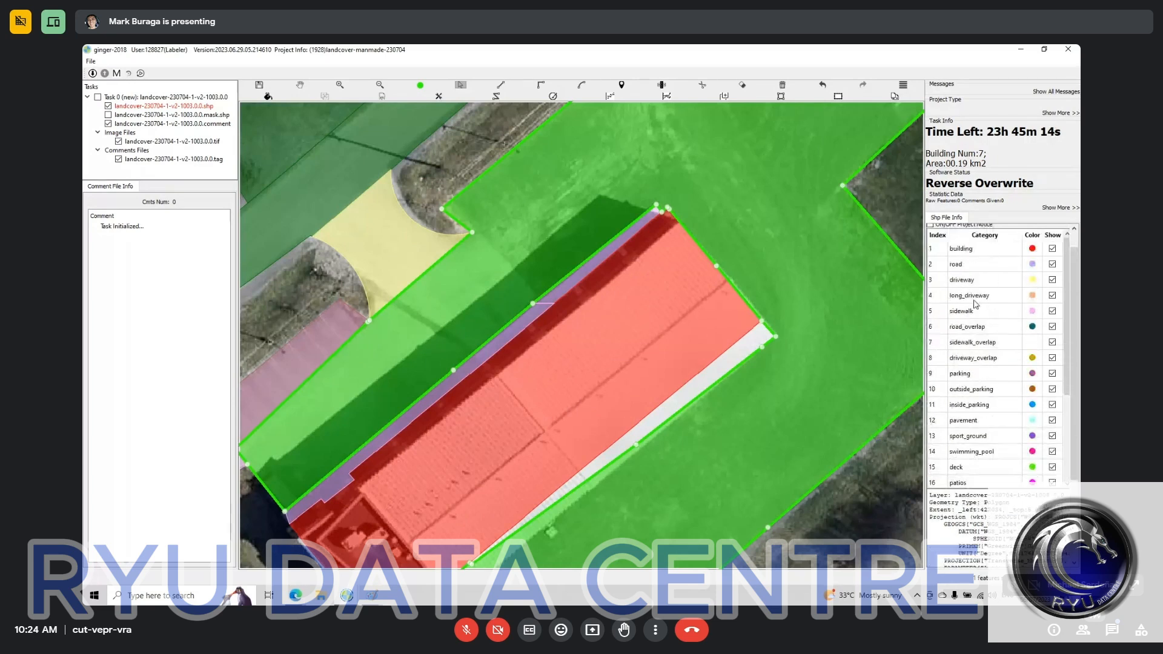
click(975, 377)
drag(296, 372, 372, 348)
key(m)
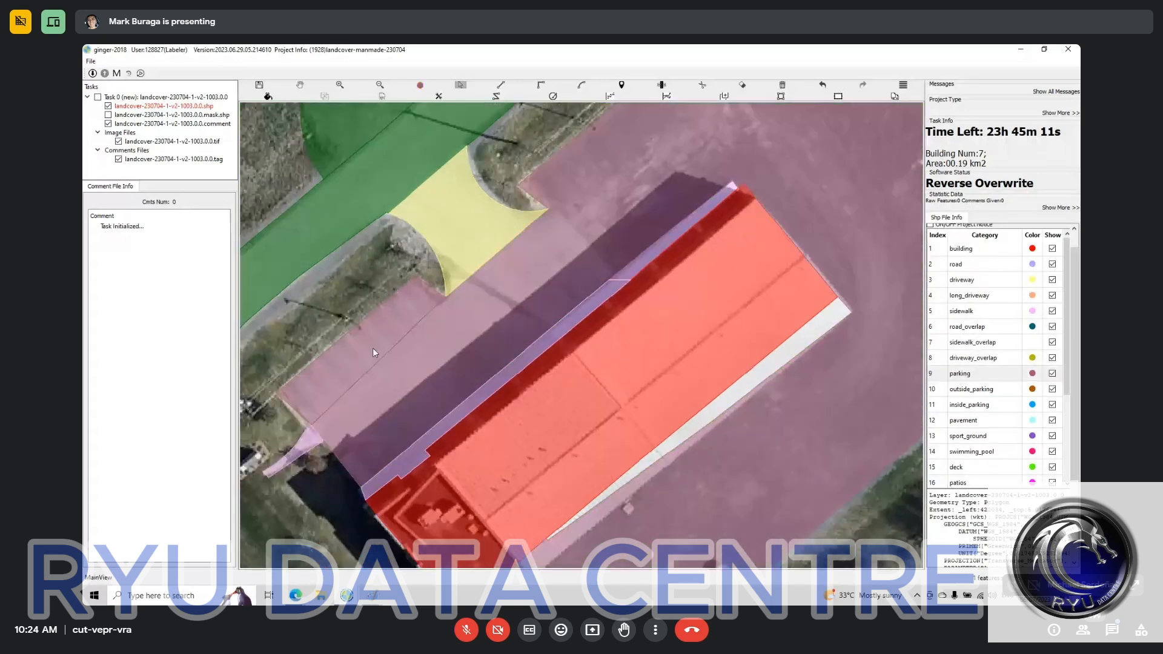
key(Escape)
Step: Compare the parking and driveway polygons on the building's northwest side with the bare imagery
drag(539, 350, 585, 155)
key(space)
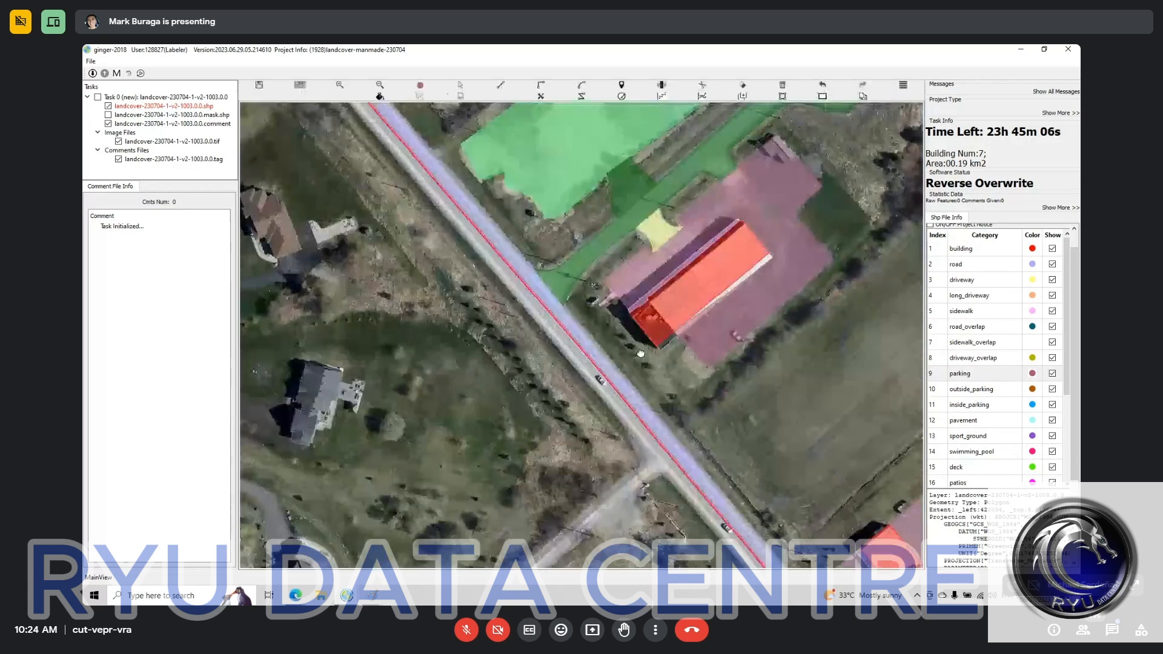
scroll(498, 460, up, 2)
mouse_move(641, 353)
mouse_down()
mouse_move(498, 460)
mouse_move(623, 353)
mouse_up()
key(space)
scroll(624, 354, up, 2)
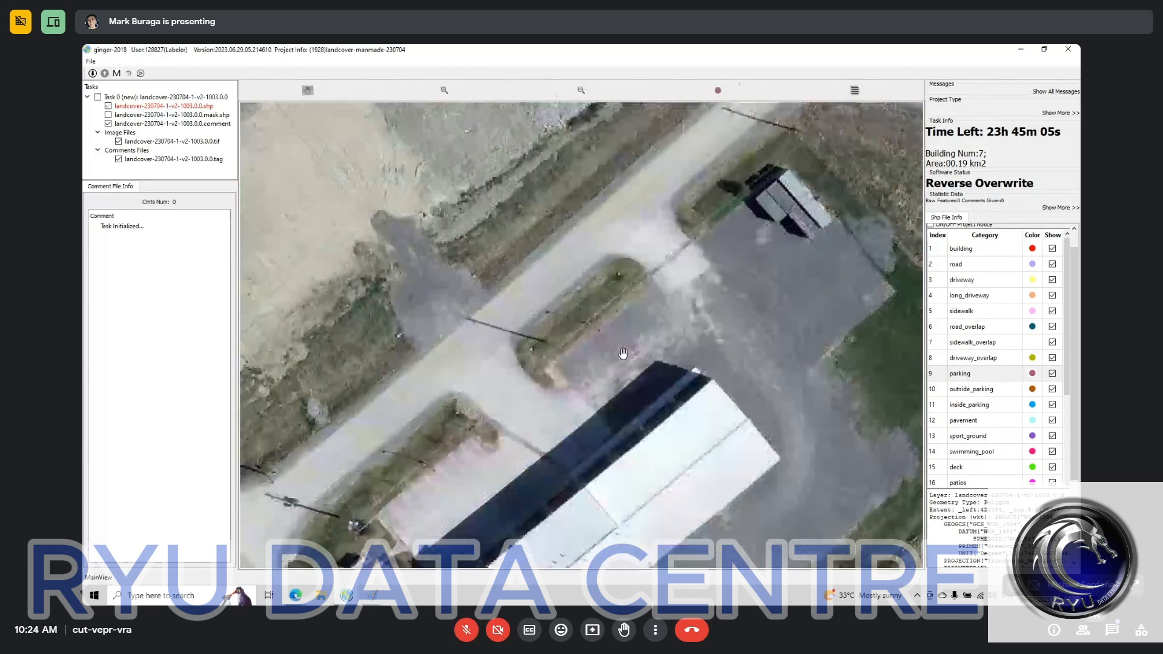
scroll(624, 353, up, 2)
key(space)
drag(548, 462, 657, 368)
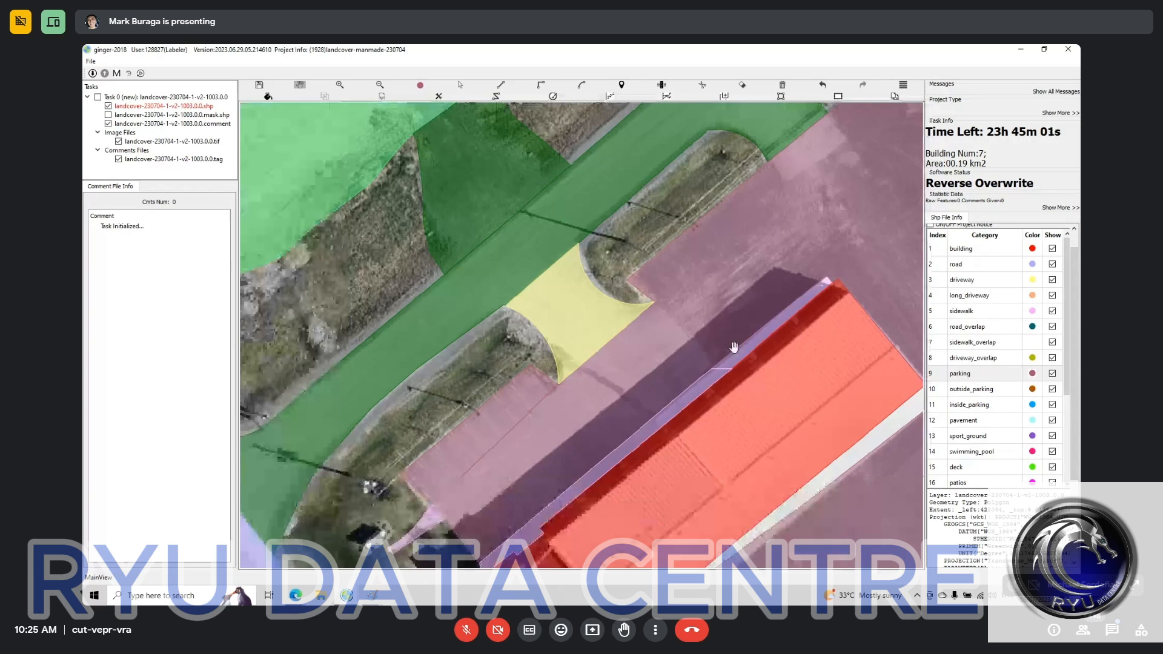
drag(734, 347, 656, 213)
scroll(630, 243, down, 1)
key(space)
Step: Examine the ground surface northeast and southeast of the building for a change between paved and compacted areas
key(space)
key(s)
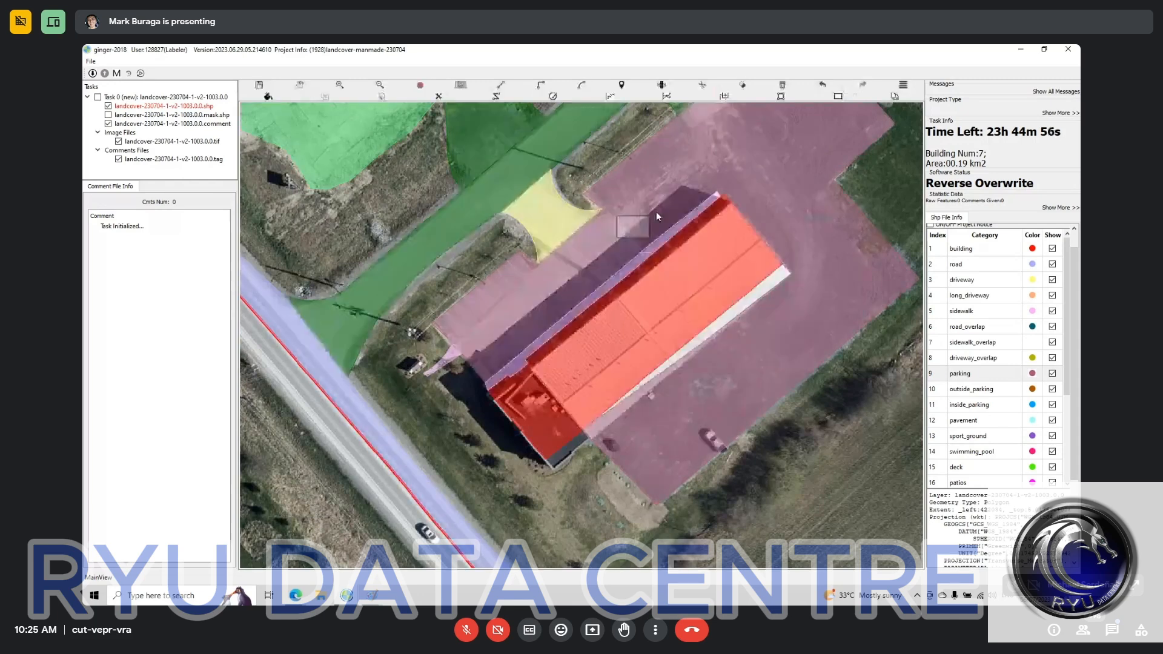
key(space)
drag(786, 355, 625, 405)
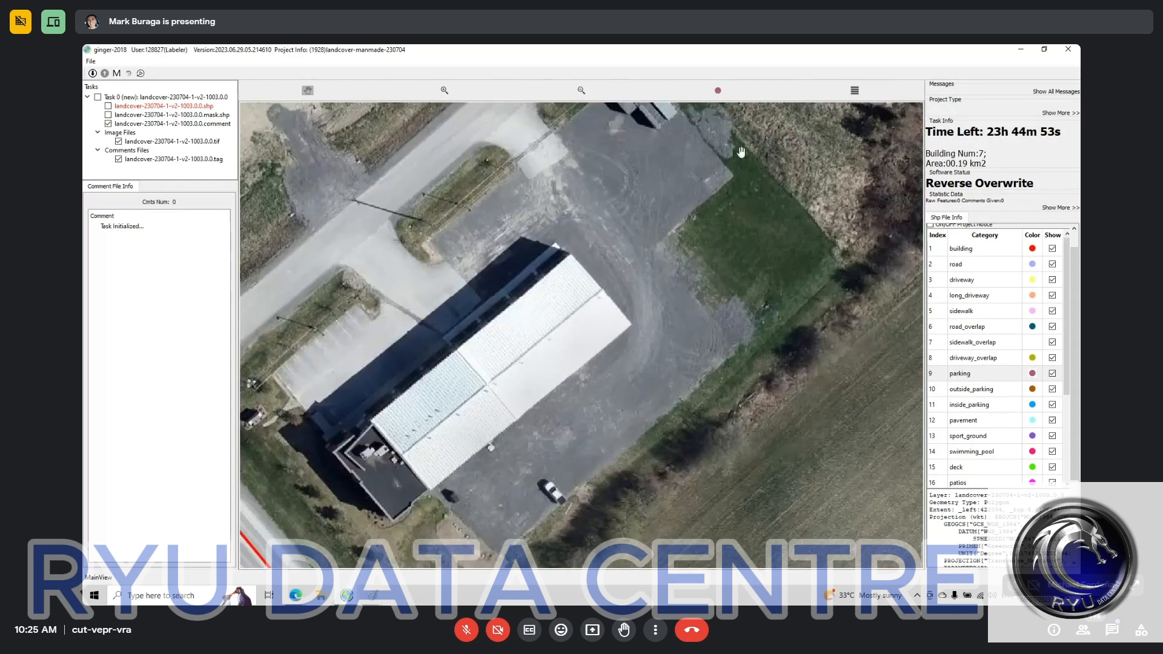
scroll(685, 316, up, 2)
key(space)
drag(682, 337, 647, 368)
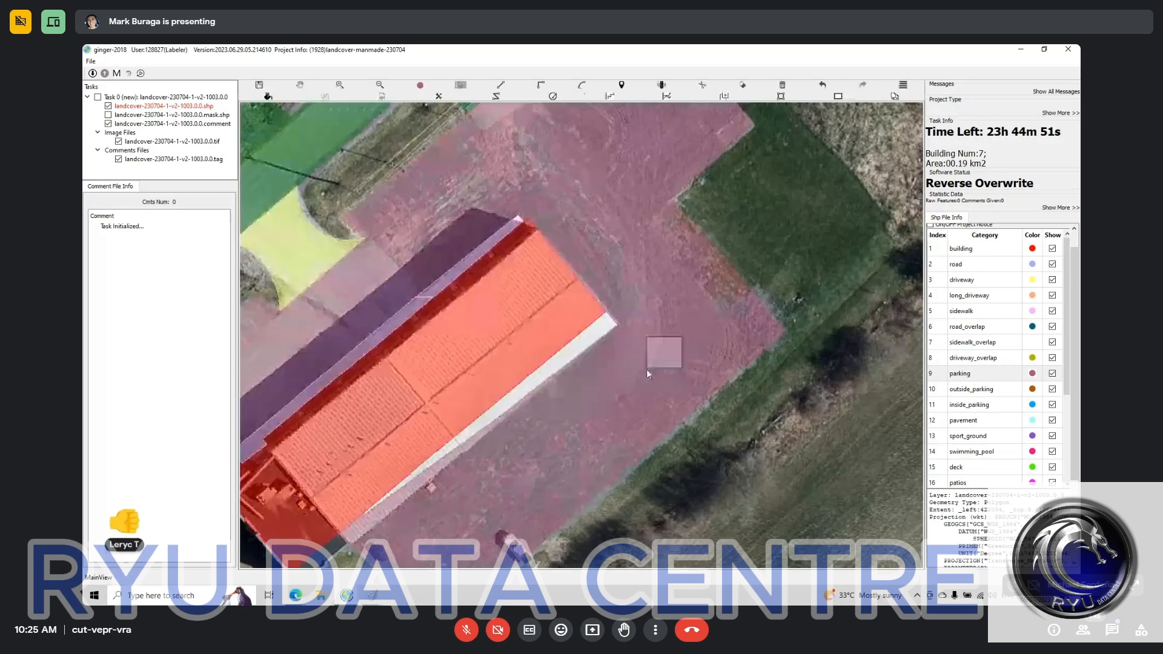
key(space)
key(space)
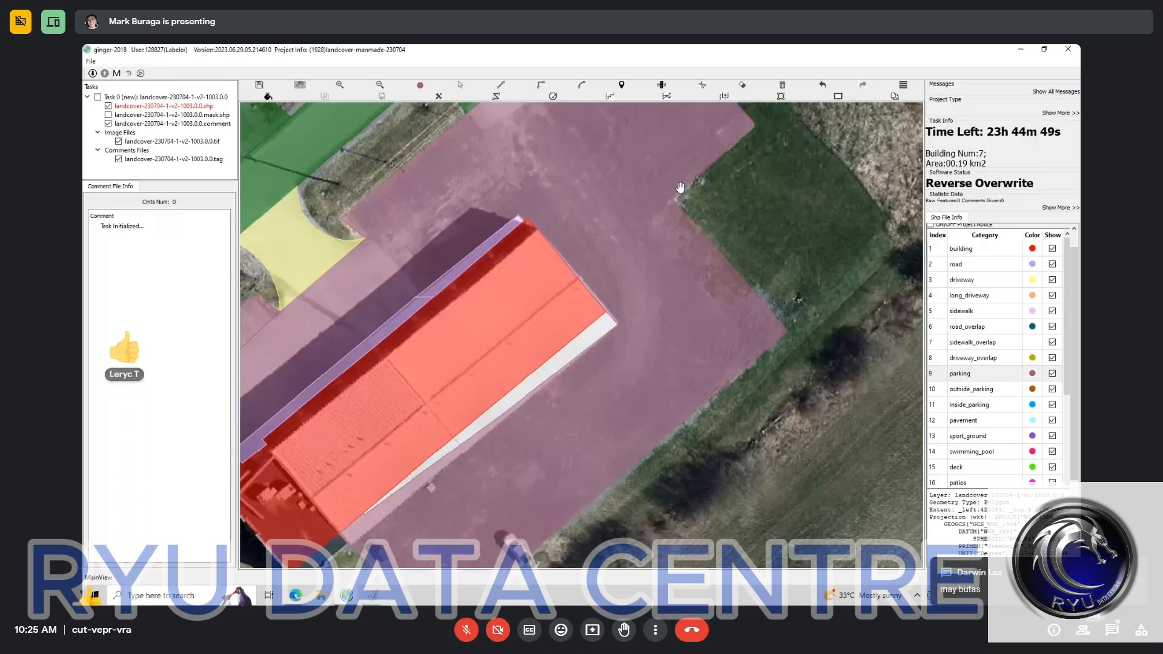
key(space)
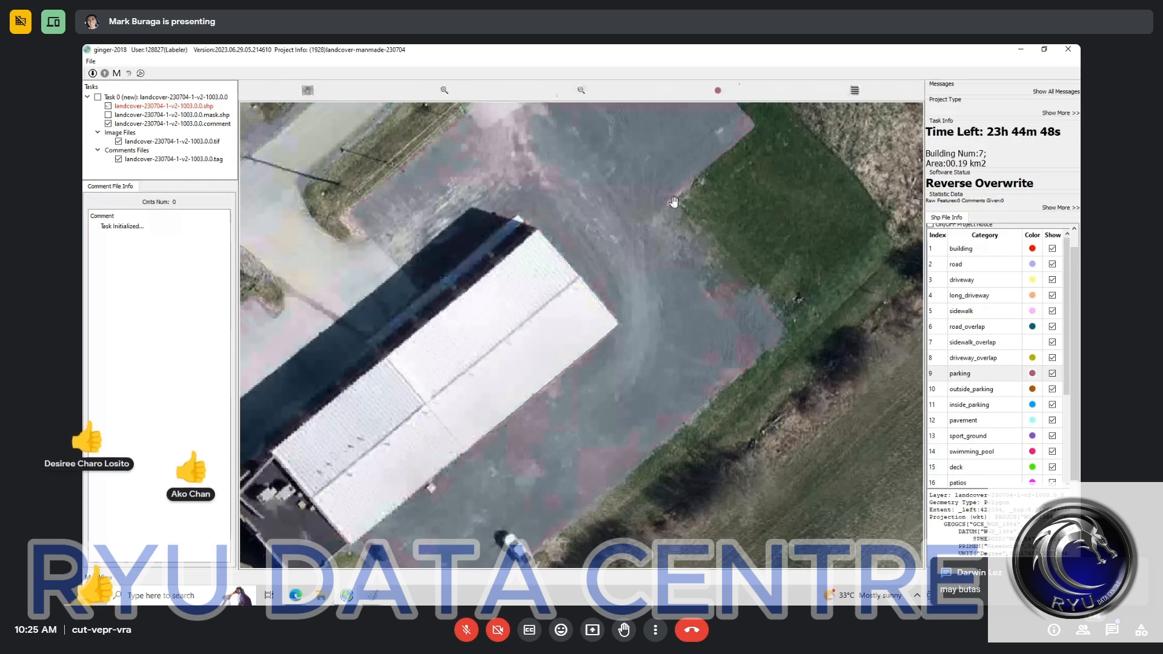
scroll(673, 202, up, 1)
scroll(758, 153, up, 1)
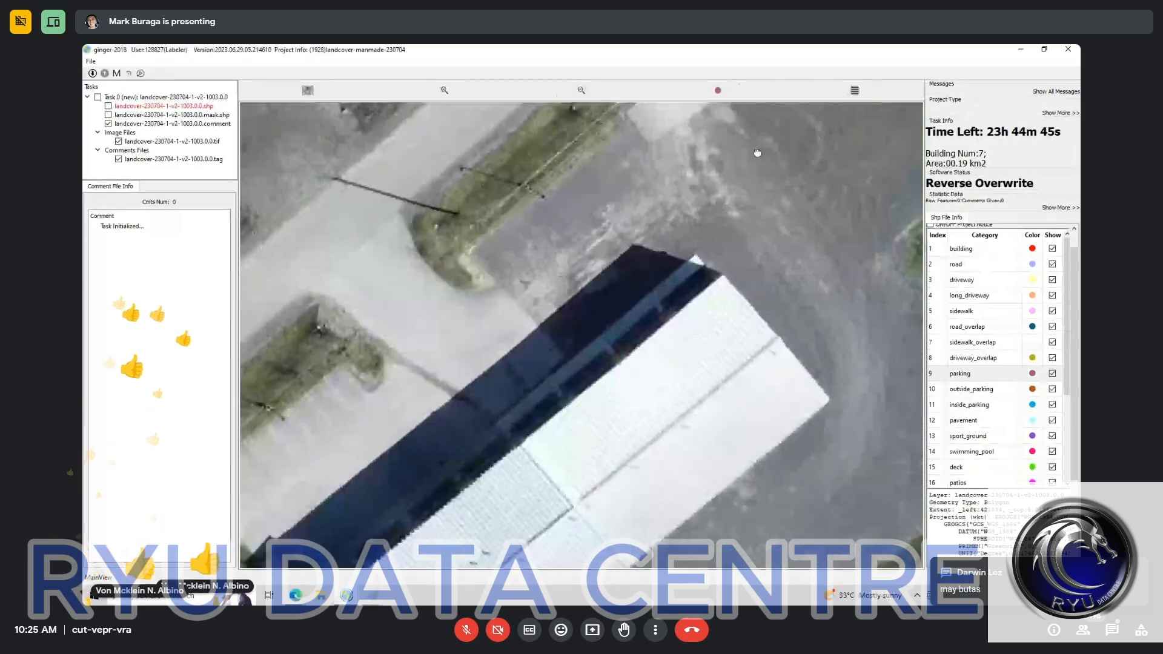
scroll(743, 204, down, 2)
scroll(744, 204, up, 2)
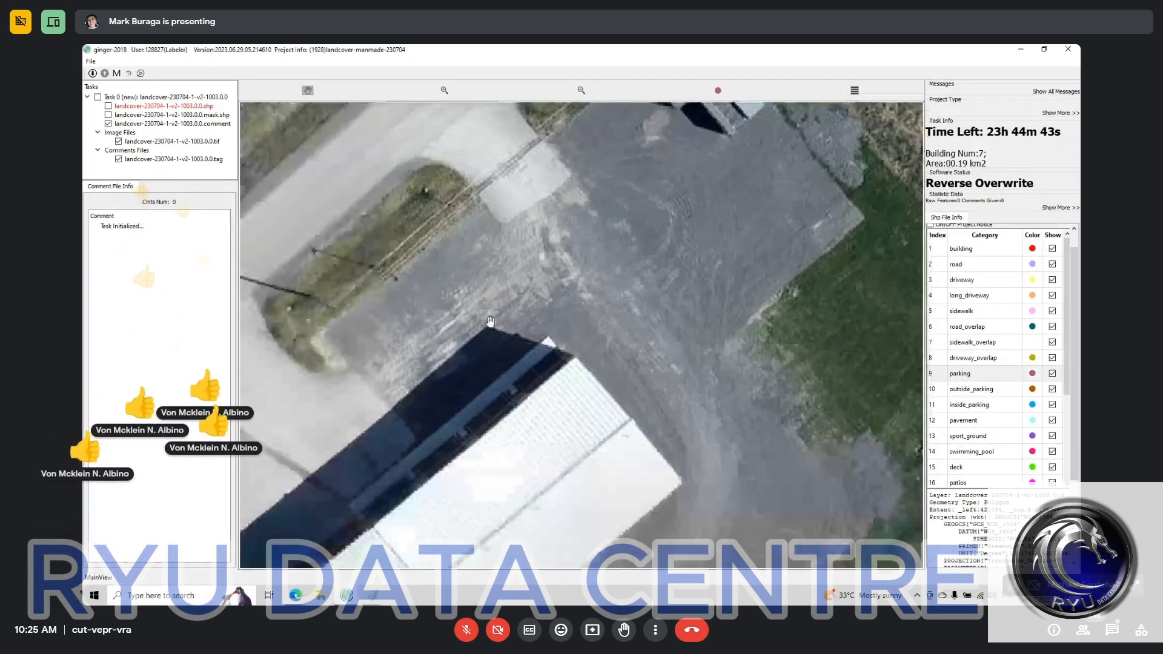
Step: Split the parking polygon along a line from the driveway's eastern corner to the sidewalk along the building
key(space)
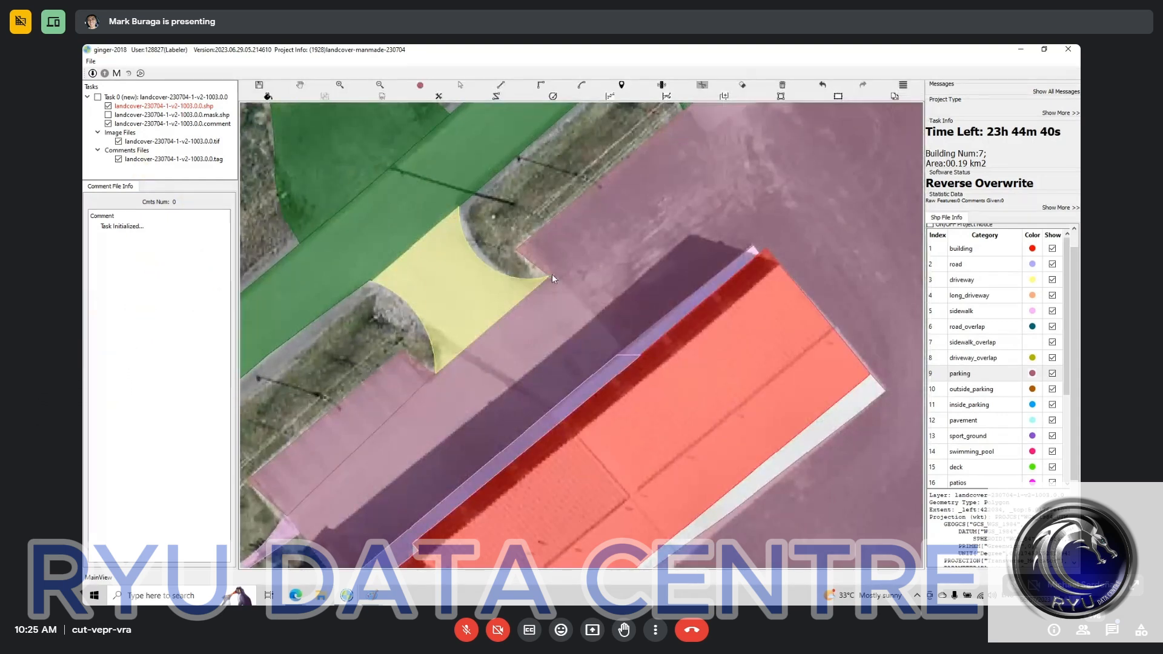
click(550, 275)
double_click(622, 348)
Step: Reclassify the split-off parking polygon wrapping around the building's northeast and southeast sides as compacted_surface
key(space)
drag(840, 203, 580, 291)
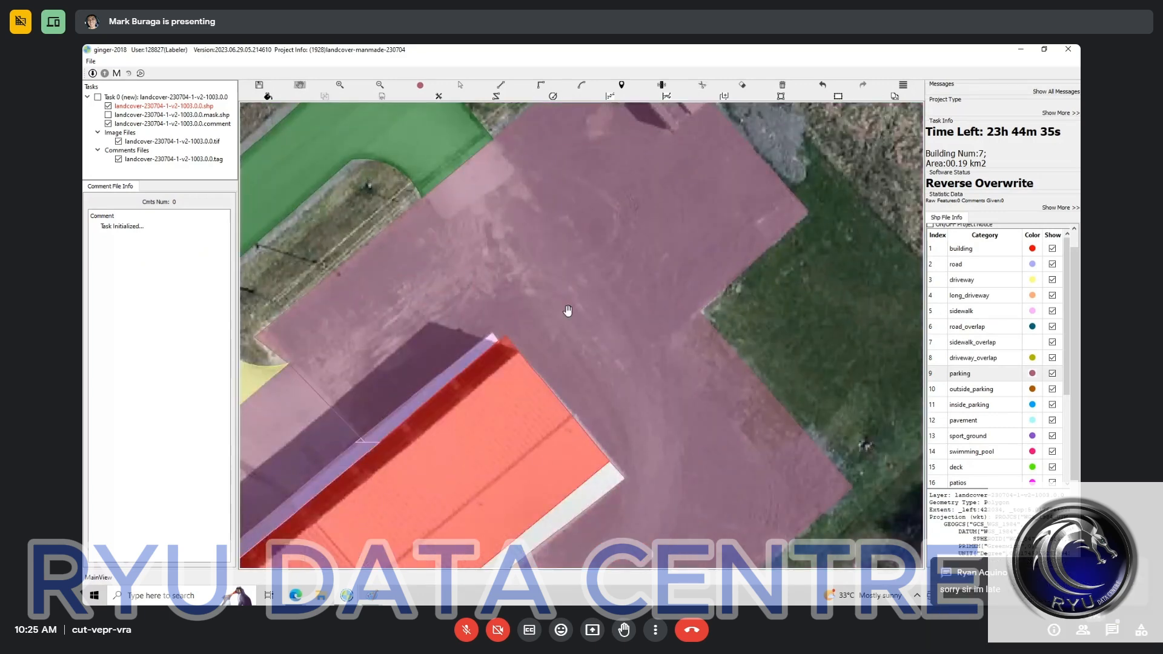
key(s)
click(567, 311)
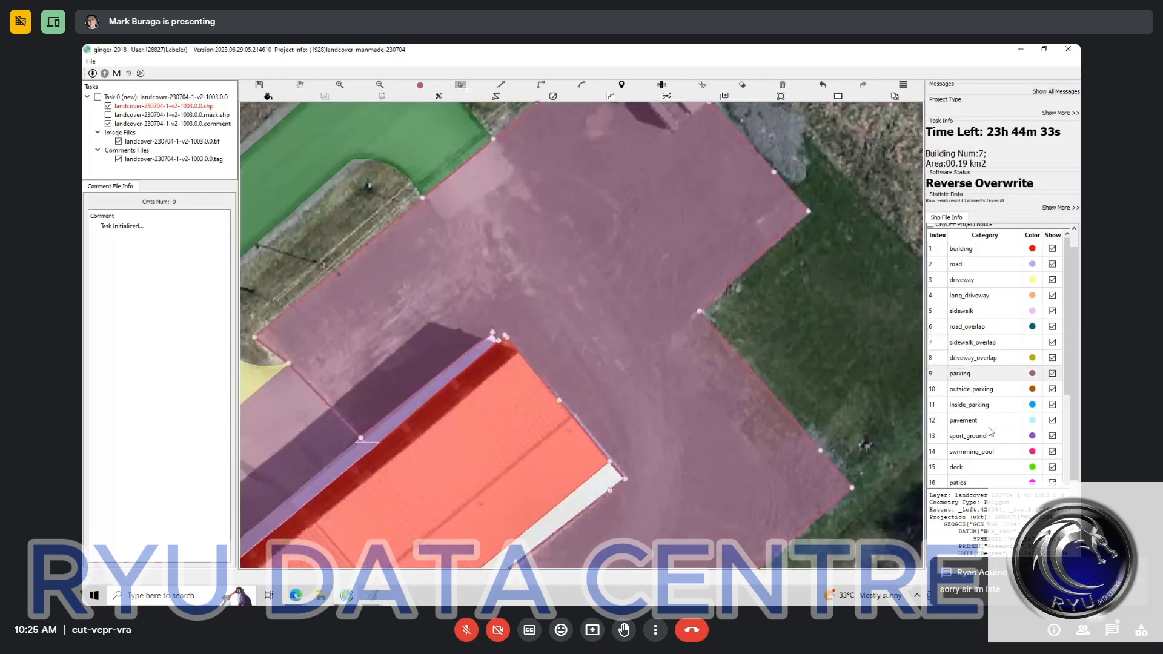
scroll(986, 460, down, 3)
click(976, 449)
key(space)
drag(545, 521, 698, 361)
key(h)
key(h)
scroll(691, 351, down, 1)
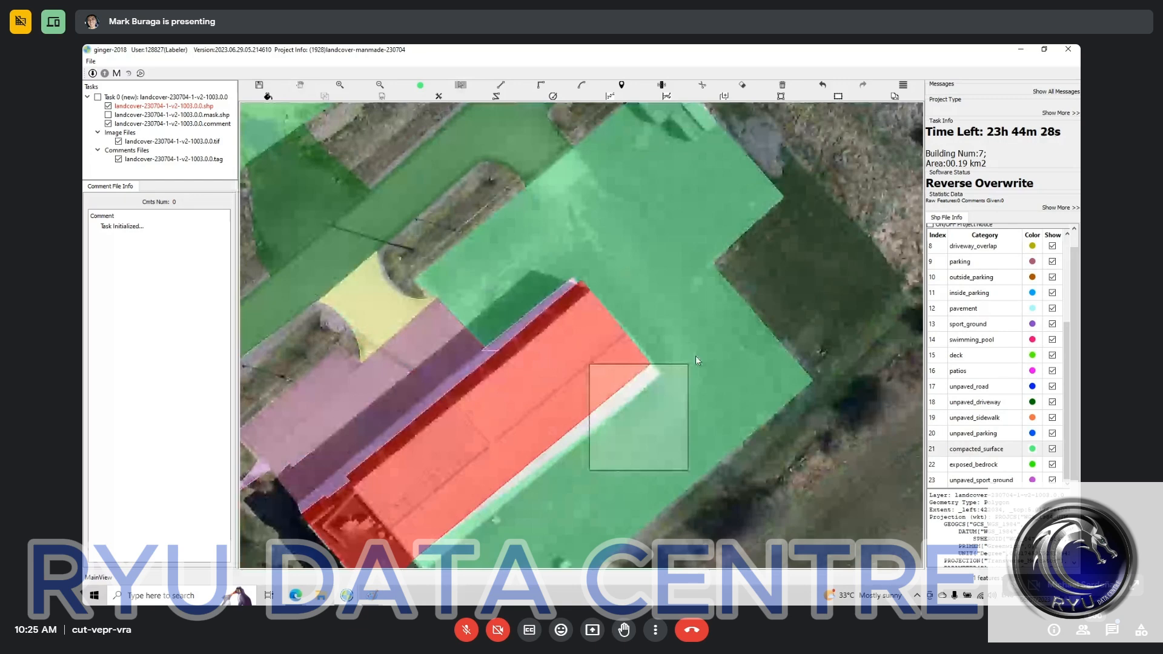
Step: Try to fill the unlabelled strip along the building's southeast edge as building, and undo that fill
key(space)
drag(551, 479, 755, 298)
scroll(755, 297, up, 2)
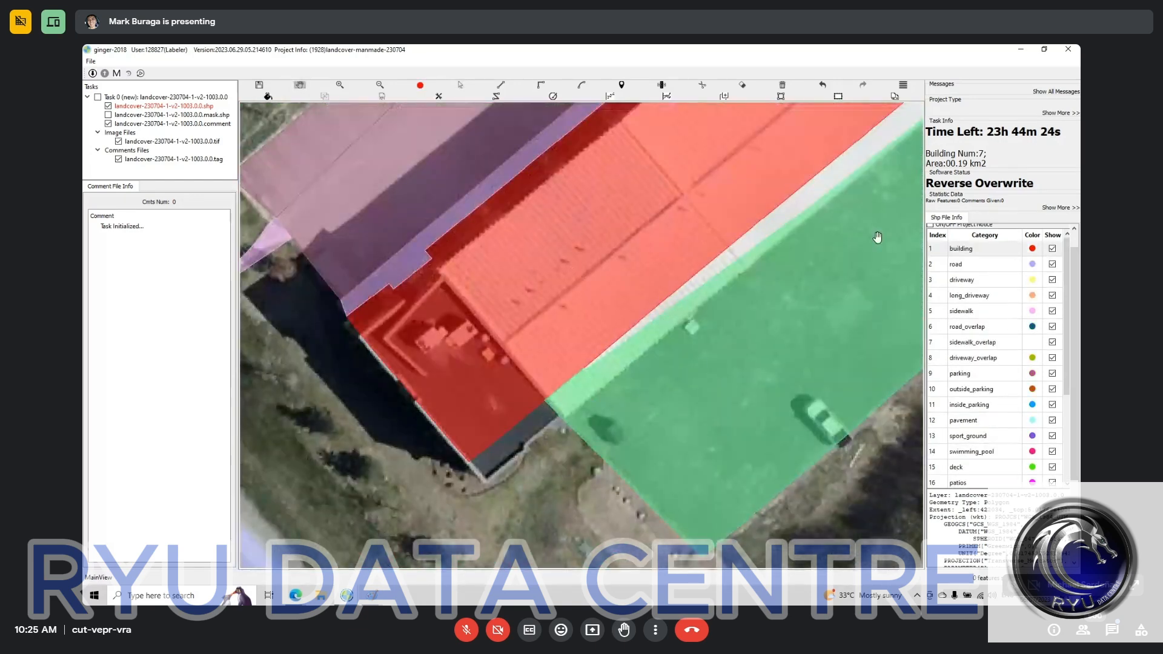
drag(877, 237, 634, 452)
key(ctrl+z)
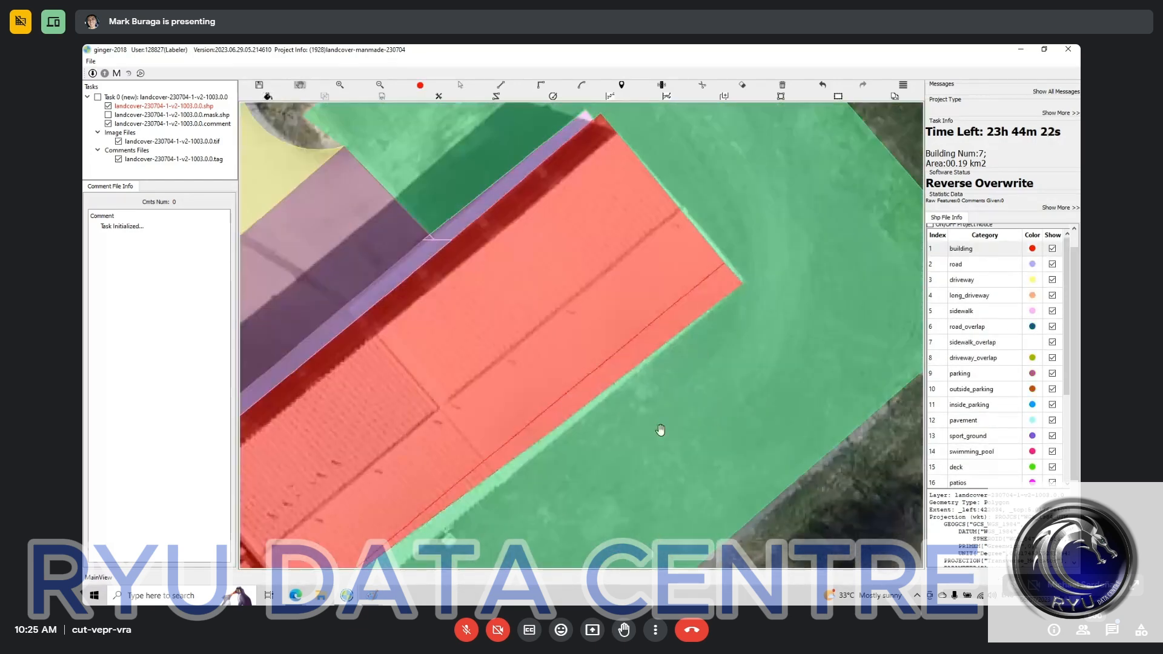
key(space)
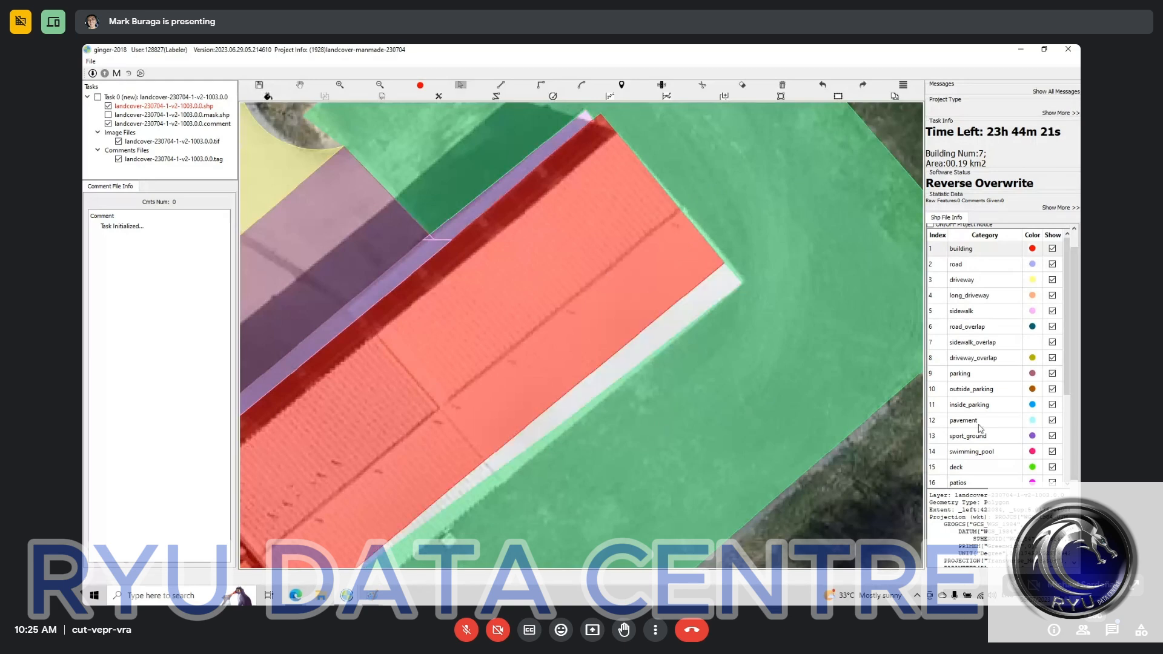
Step: Fill the unlabelled strip along the building's southeast edge as compacted_surface and check the area against the imagery
scroll(995, 432, down, 3)
click(994, 449)
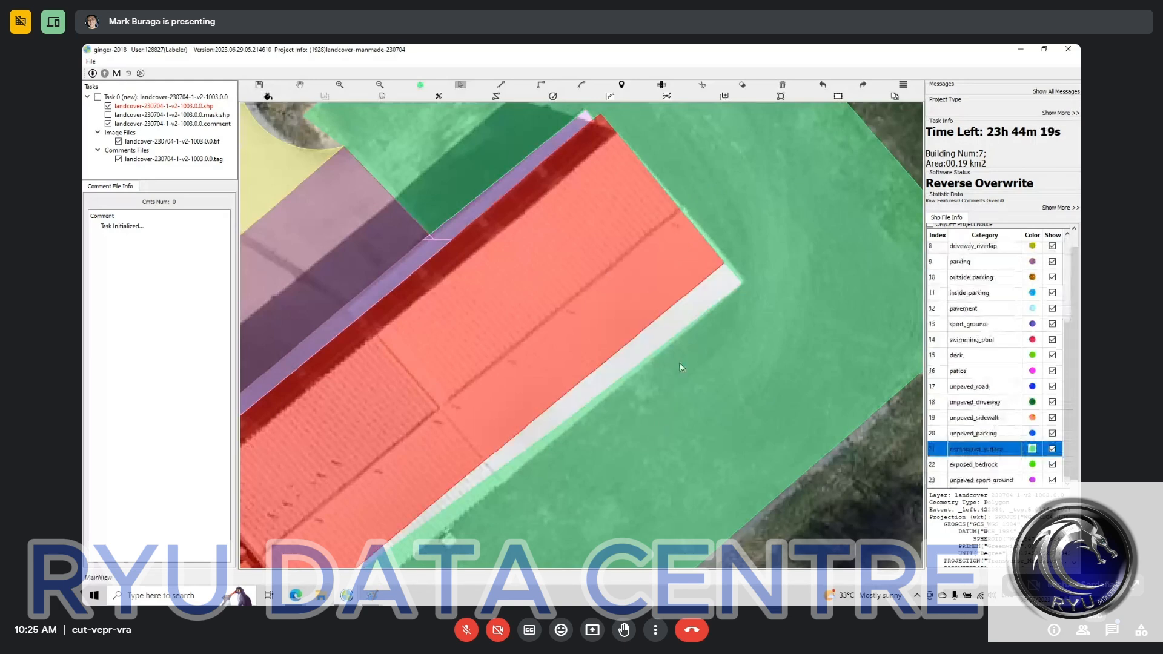
key(space)
key(space)
click(701, 359)
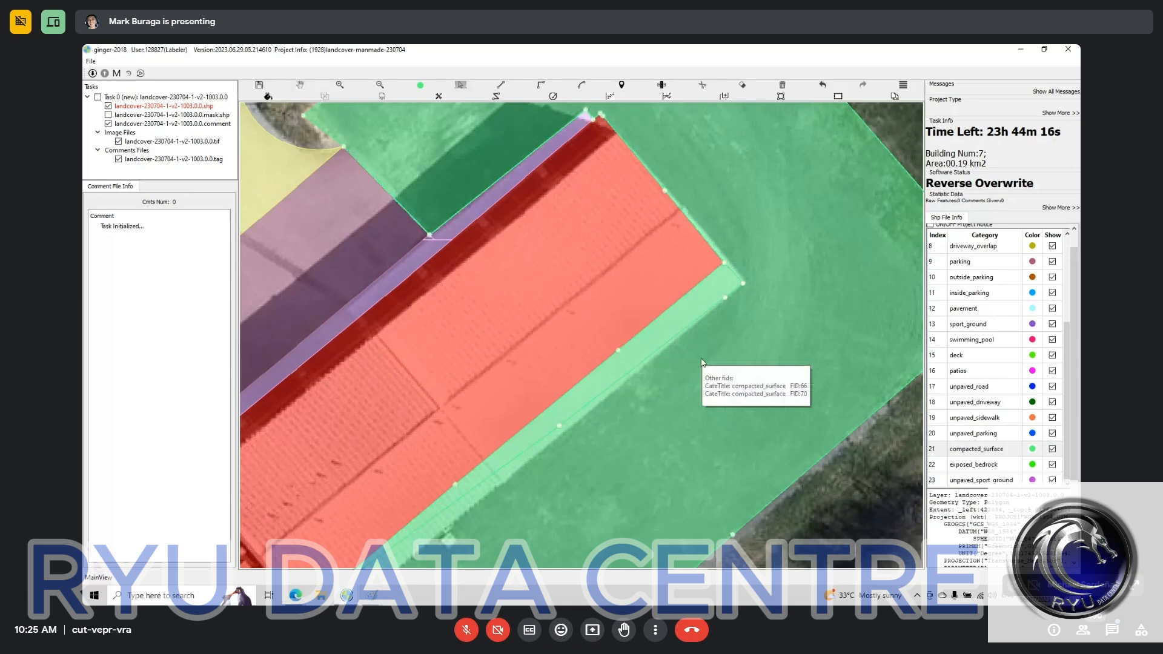
click(719, 354)
scroll(719, 354, down, 3)
key(h)
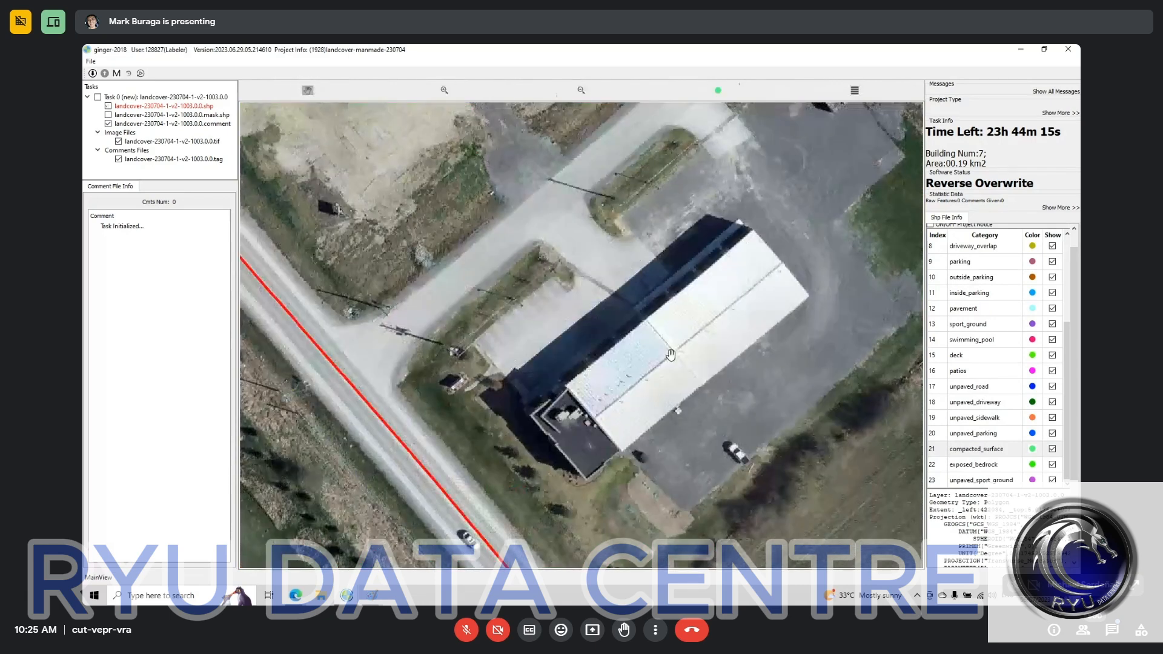
Step: Examine the building and the compacted_surface area around it, with and without the labels over the imagery
scroll(671, 355, up, 2)
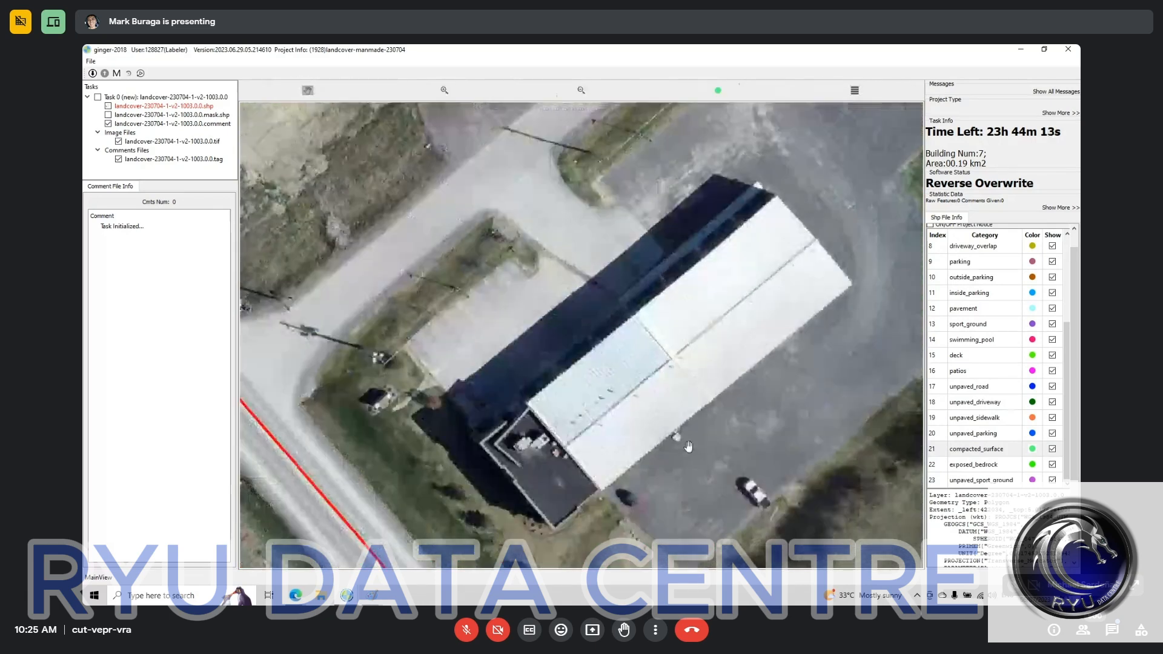
key(h)
drag(778, 365, 688, 472)
scroll(689, 473, down, 2)
drag(765, 298, 576, 358)
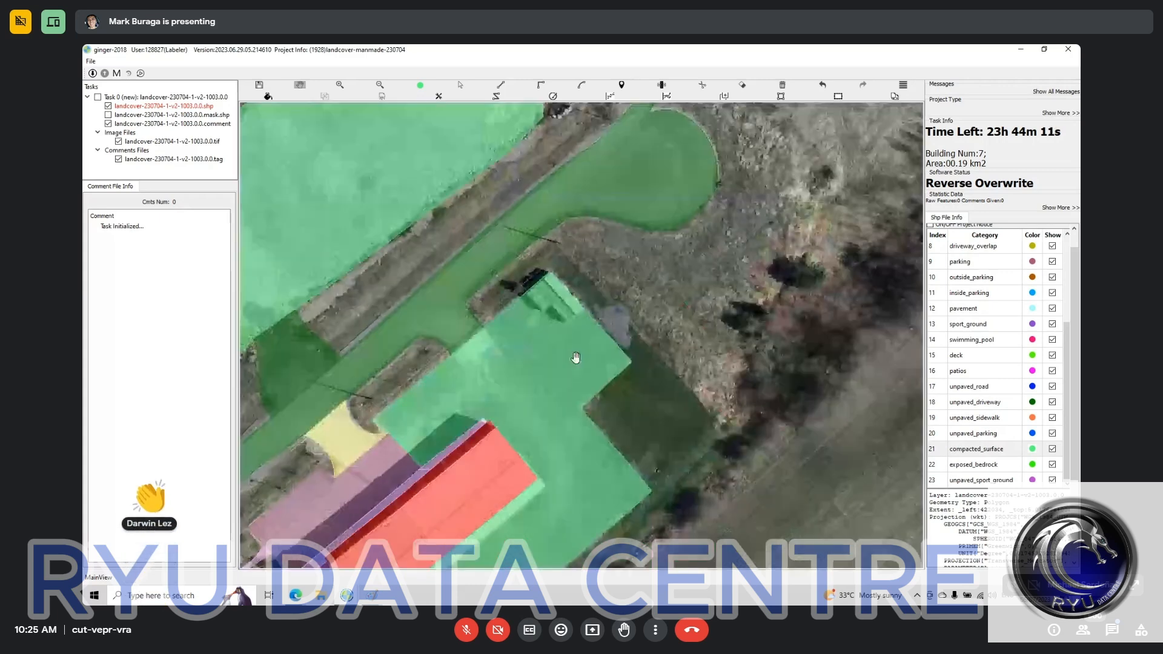
scroll(575, 358, down, 2)
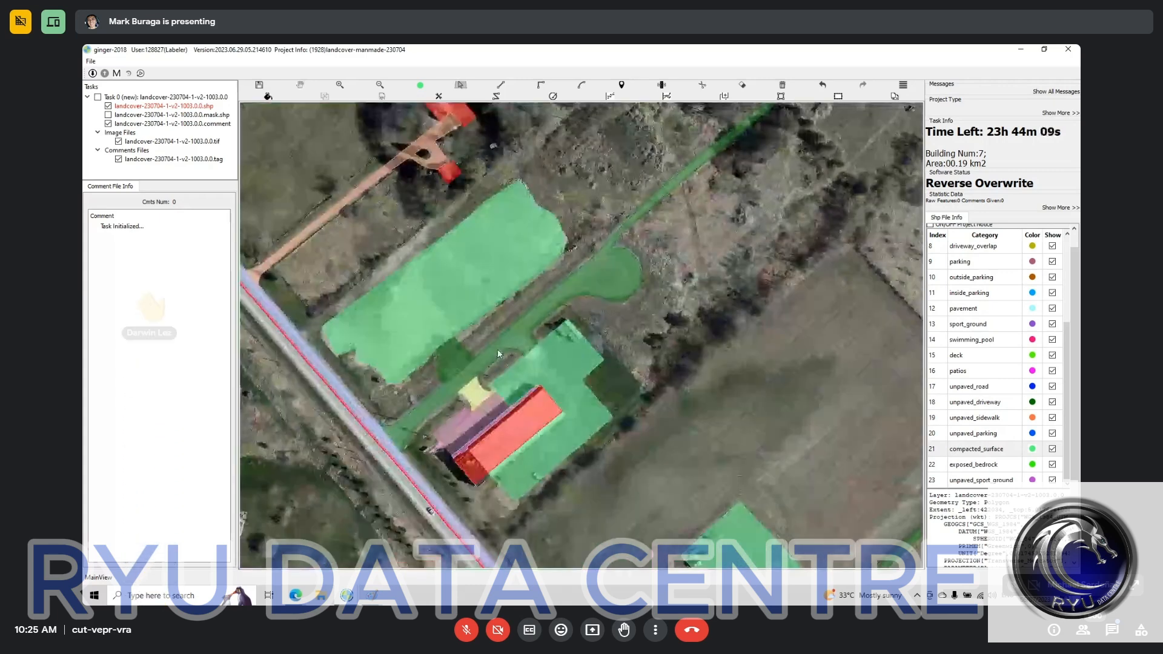
key(h)
drag(506, 394, 570, 381)
scroll(603, 379, up, 3)
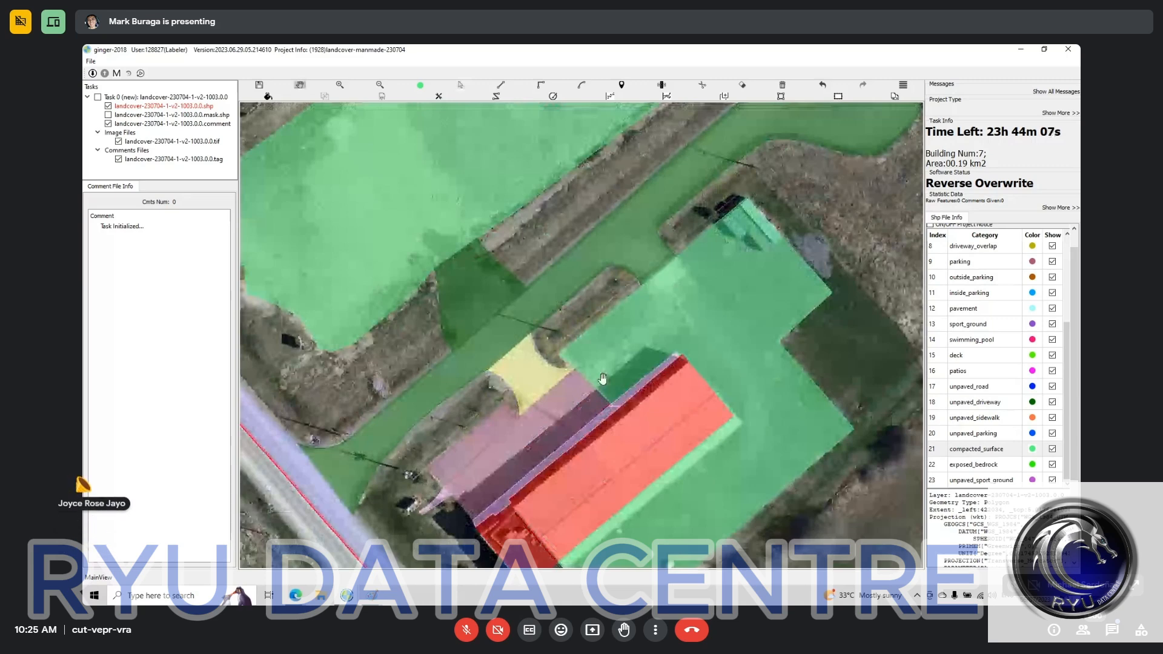
Step: Select the parking polygon northwest of the building and compare its border with the adjoining compacted_surface against the bare imagery
scroll(594, 382, up, 3)
key(space)
key(space)
key(s)
click(539, 443)
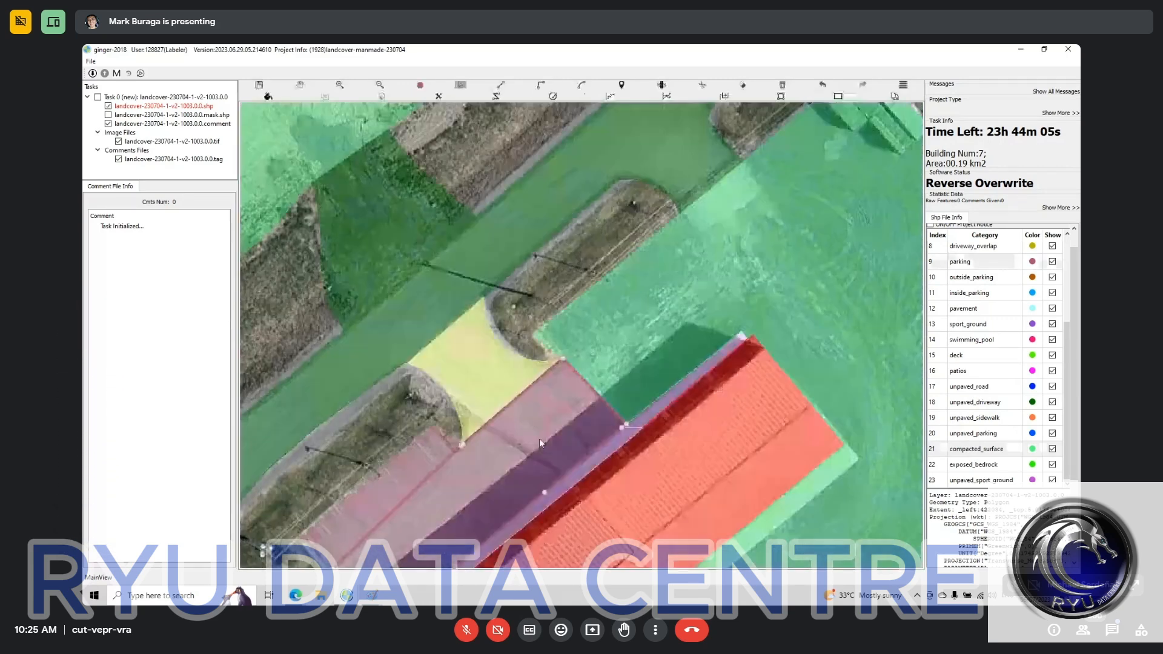
key(space)
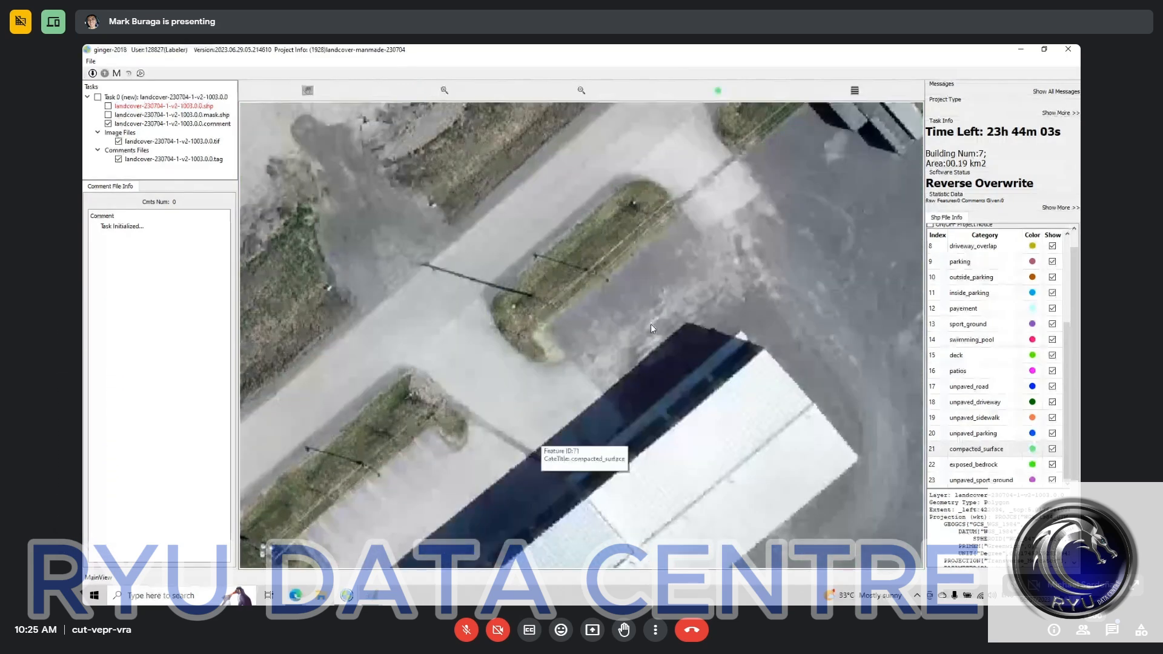
key(space)
scroll(651, 329, down, 3)
key(space)
scroll(585, 337, down, 2)
drag(618, 444, 500, 358)
key(space)
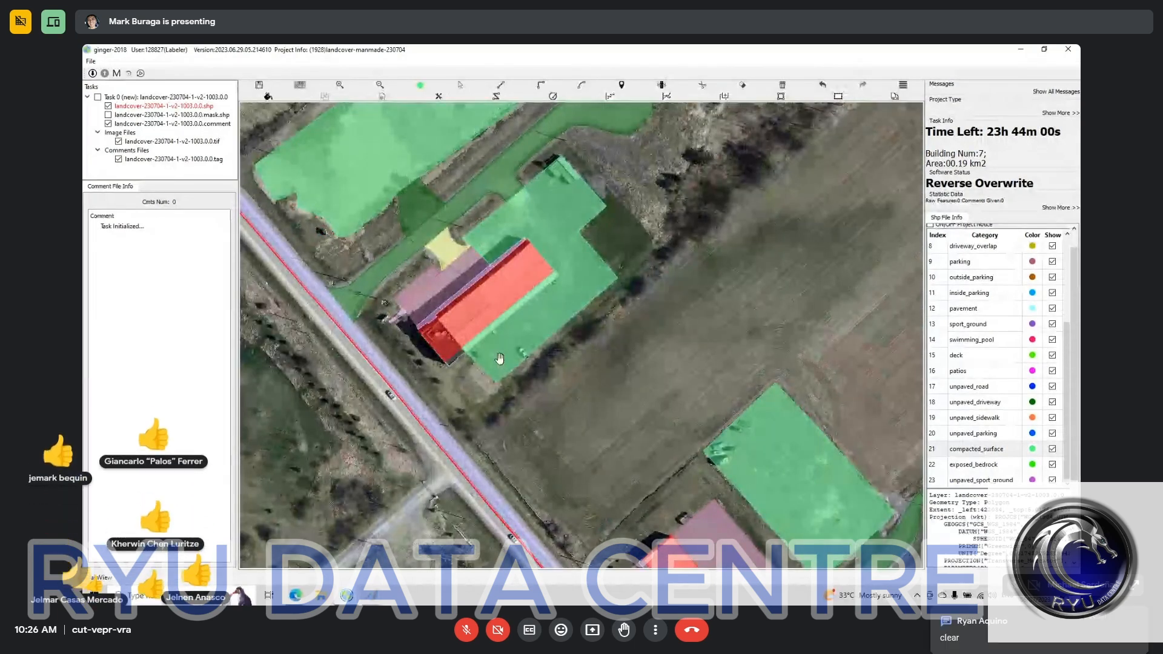
Step: Review the labelled polygons across the whole task area, including the looped unpaved driveway in the northeast corner of the boundary
drag(342, 449, 307, 491)
scroll(436, 384, down, 1)
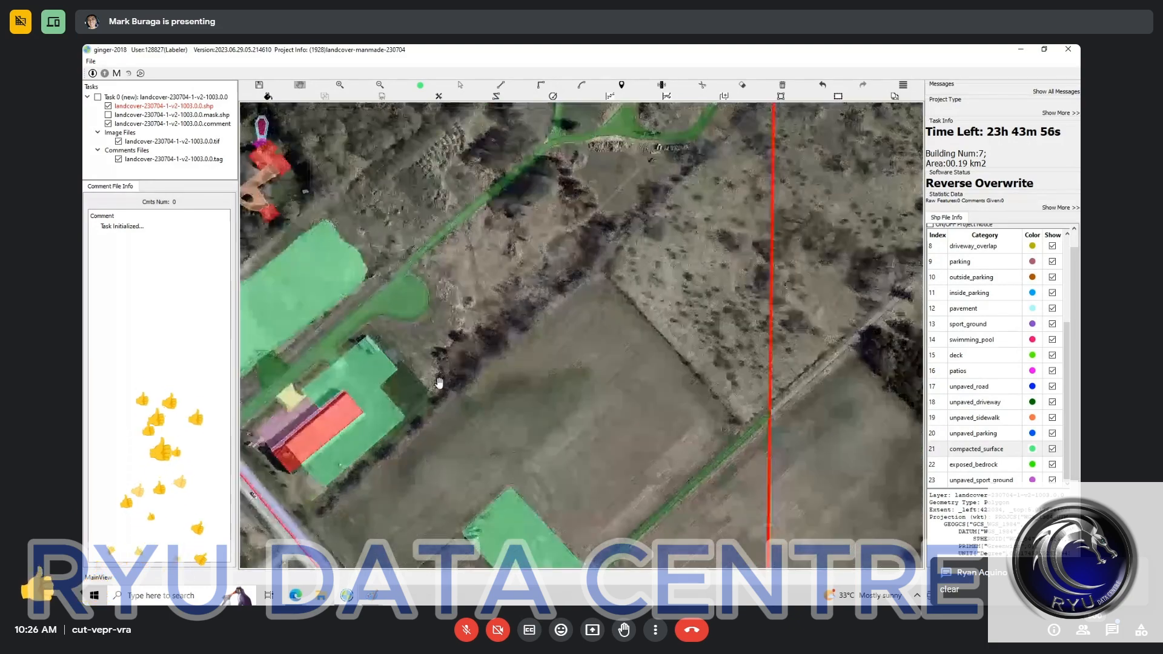
scroll(418, 488, down, 2)
drag(459, 414, 577, 358)
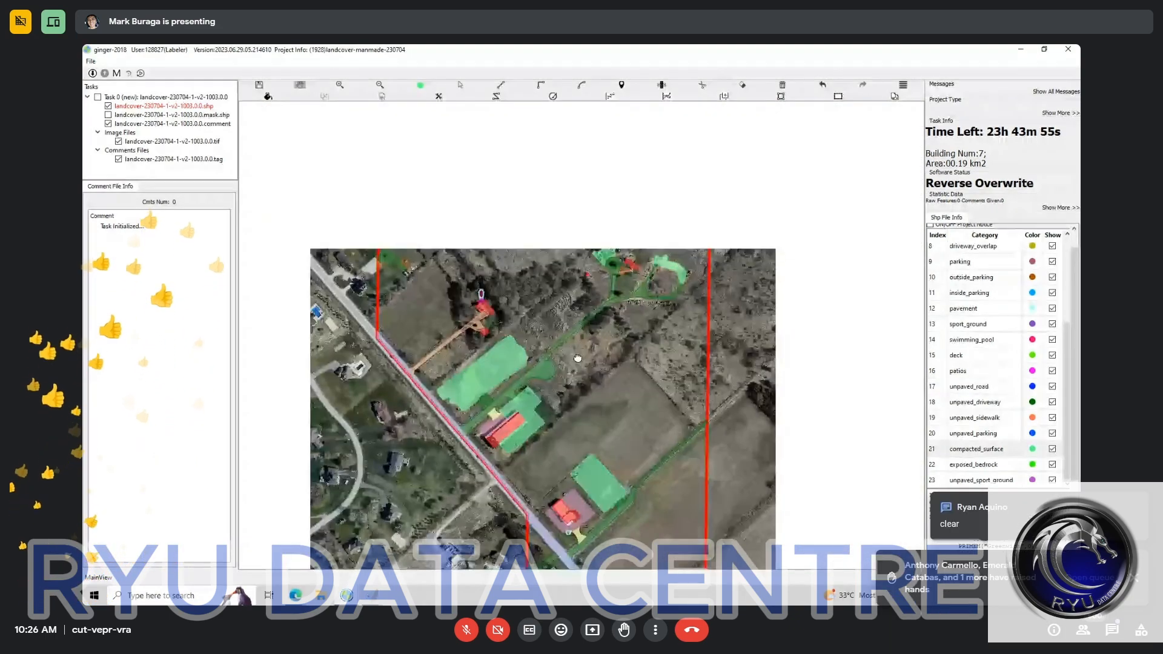
drag(517, 317, 569, 394)
scroll(475, 368, up, 2)
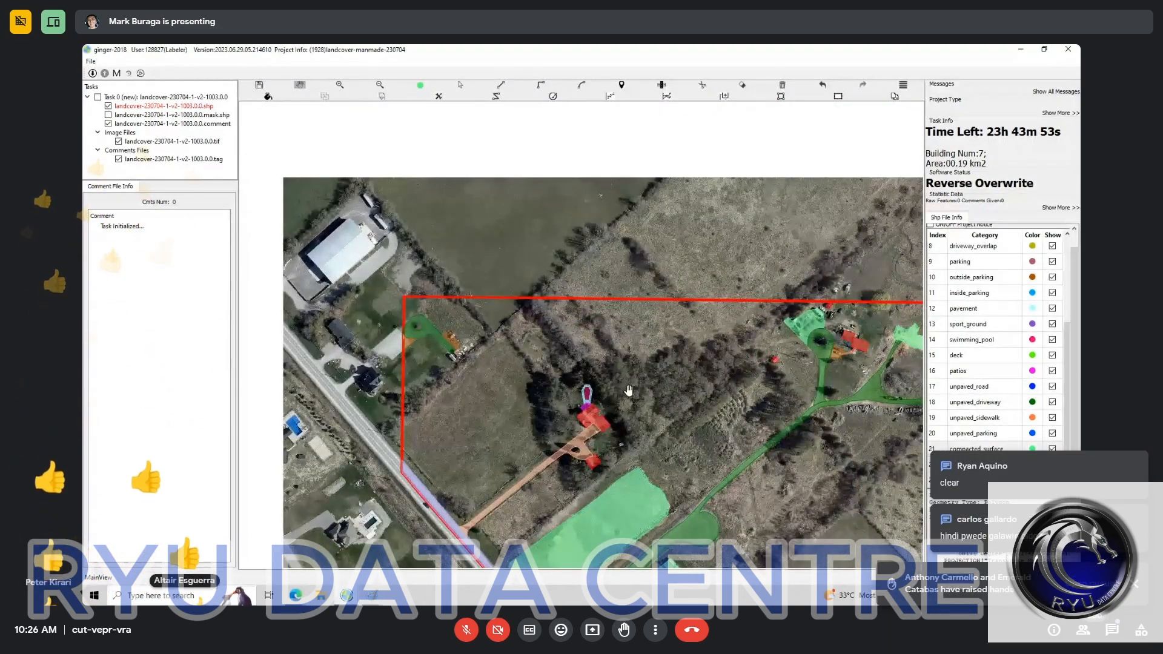
drag(863, 386, 552, 377)
scroll(552, 381, up, 2)
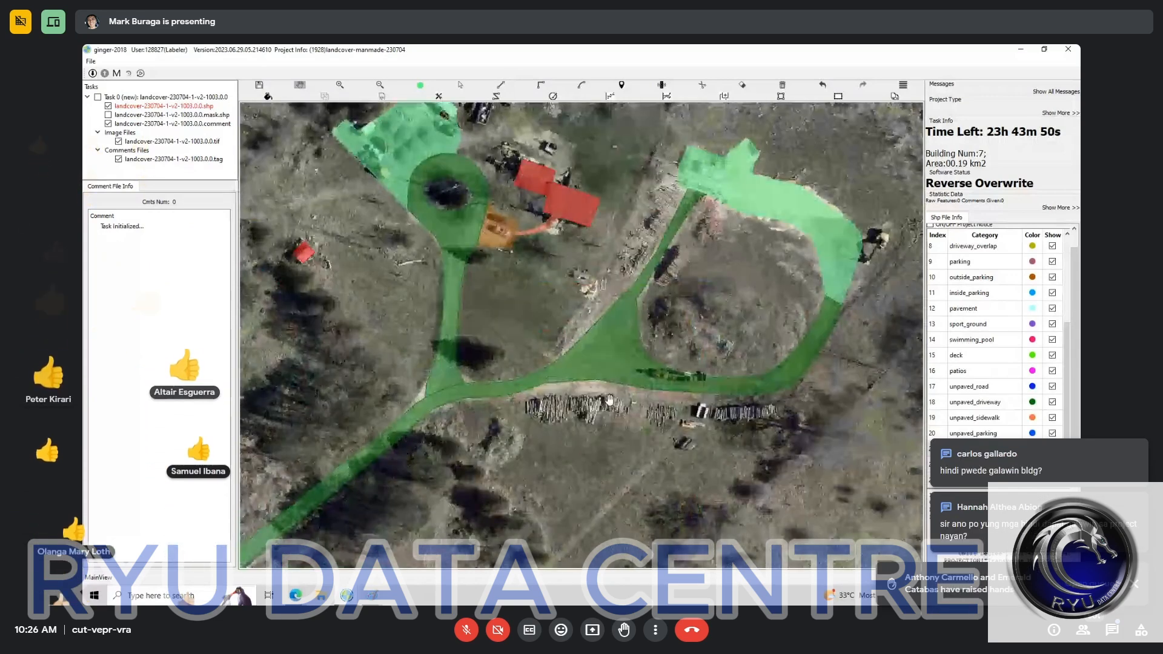
drag(812, 212, 446, 488)
scroll(502, 371, down, 2)
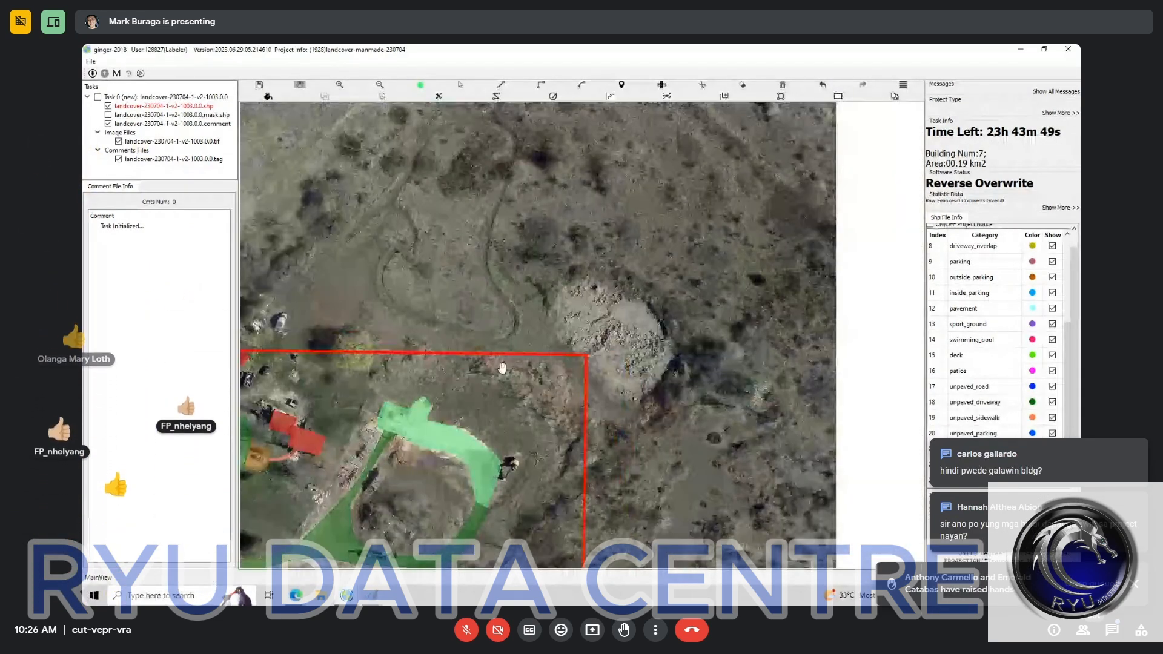
scroll(417, 468, down, 2)
drag(416, 467, 573, 269)
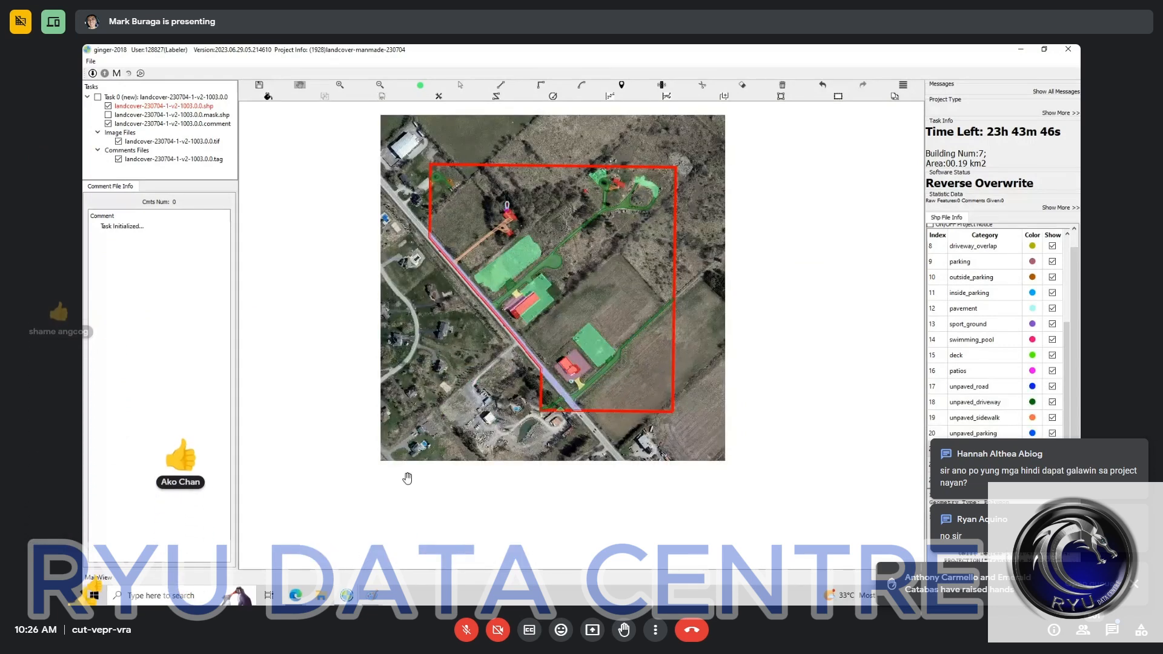
Step: Switch to the Google Meet call in the browser to view the in-call messages
click(296, 598)
click(242, 532)
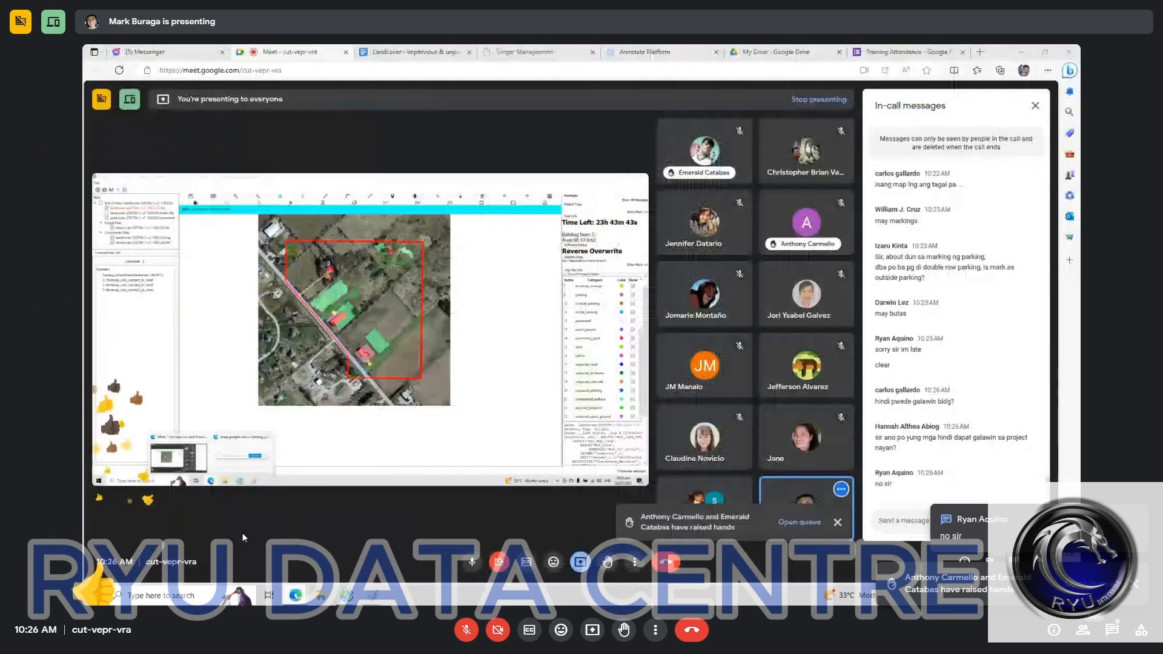